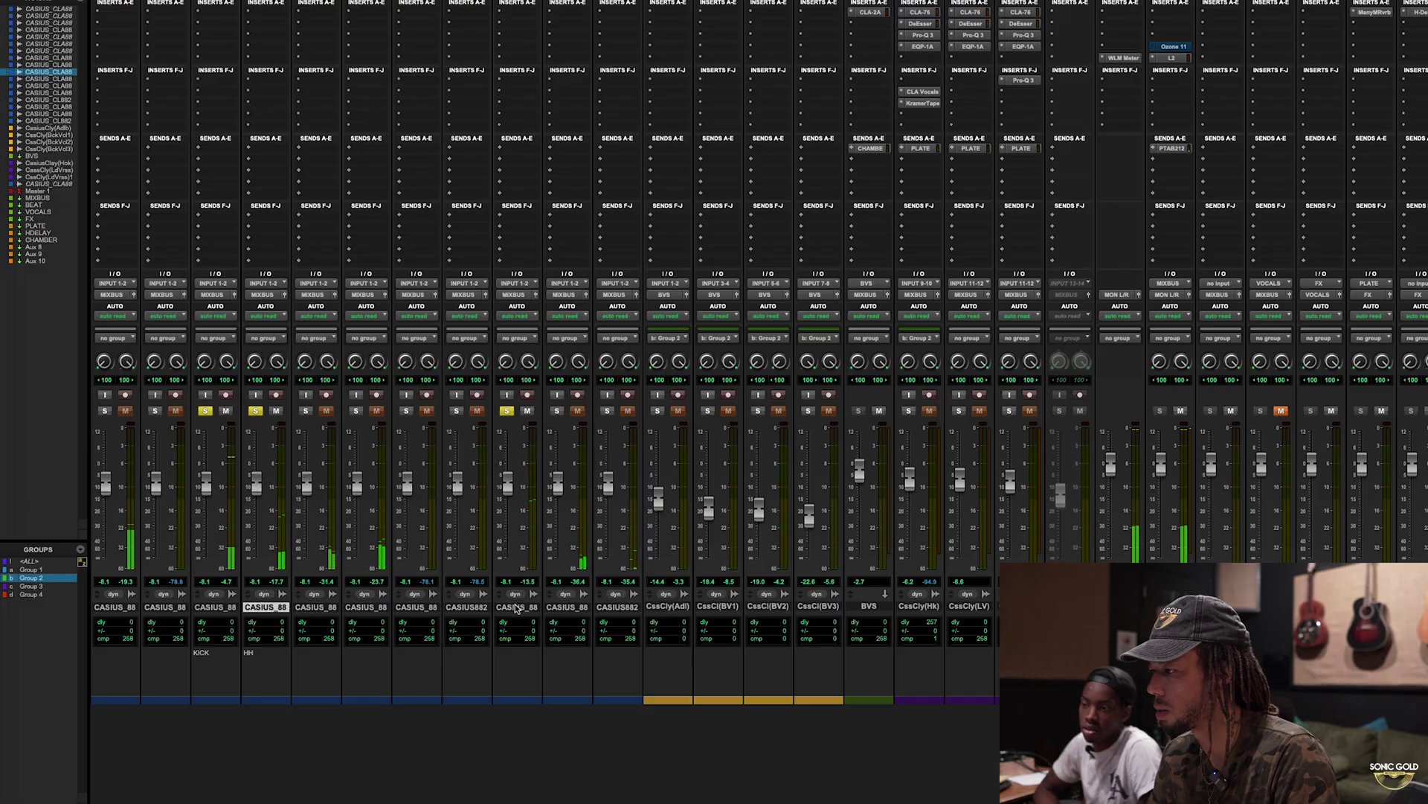
Move the soloed snare track directly after the HH track and label it SNARE in its comments.
left_click_drag(517, 607, 311, 655)
left_click(309, 667)
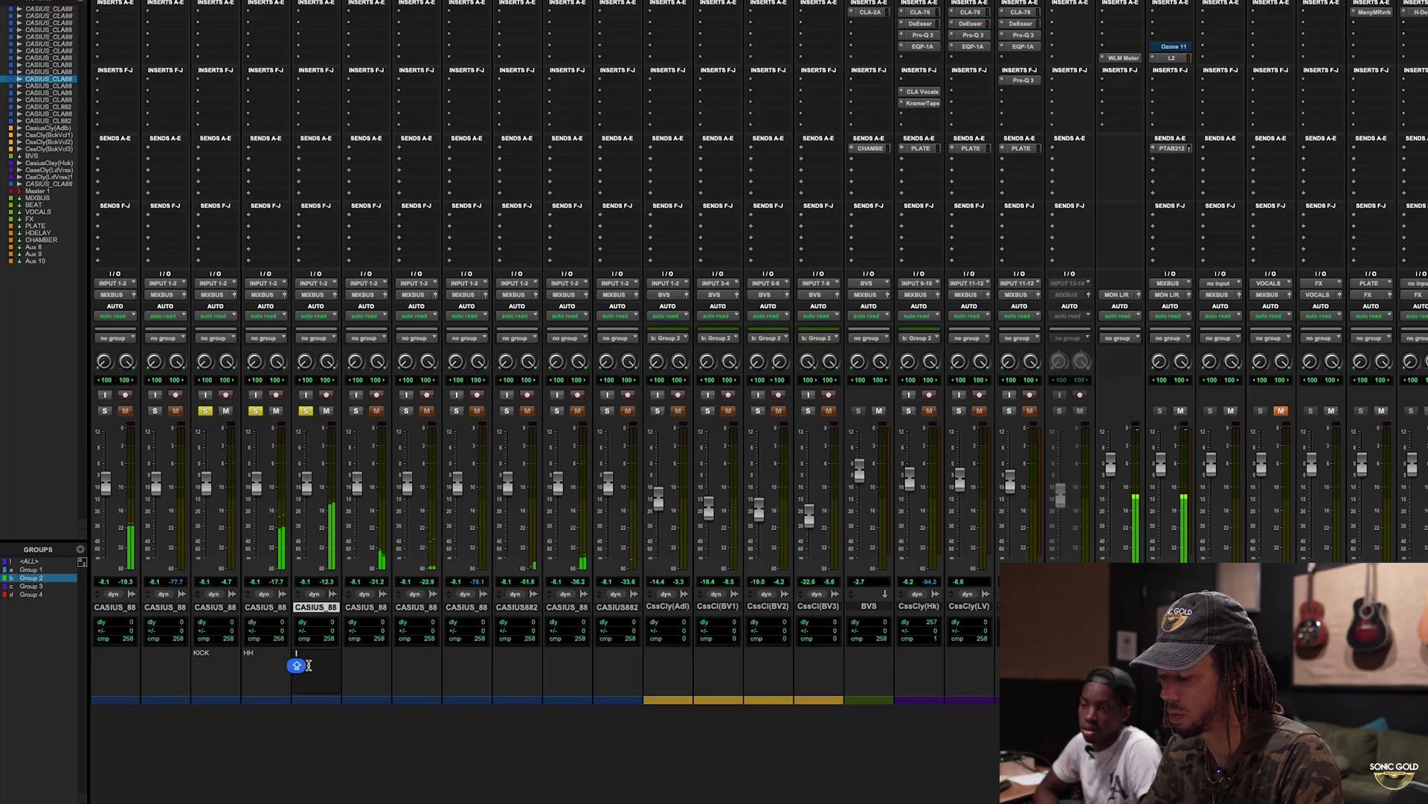
type("SARE")
key("Return")
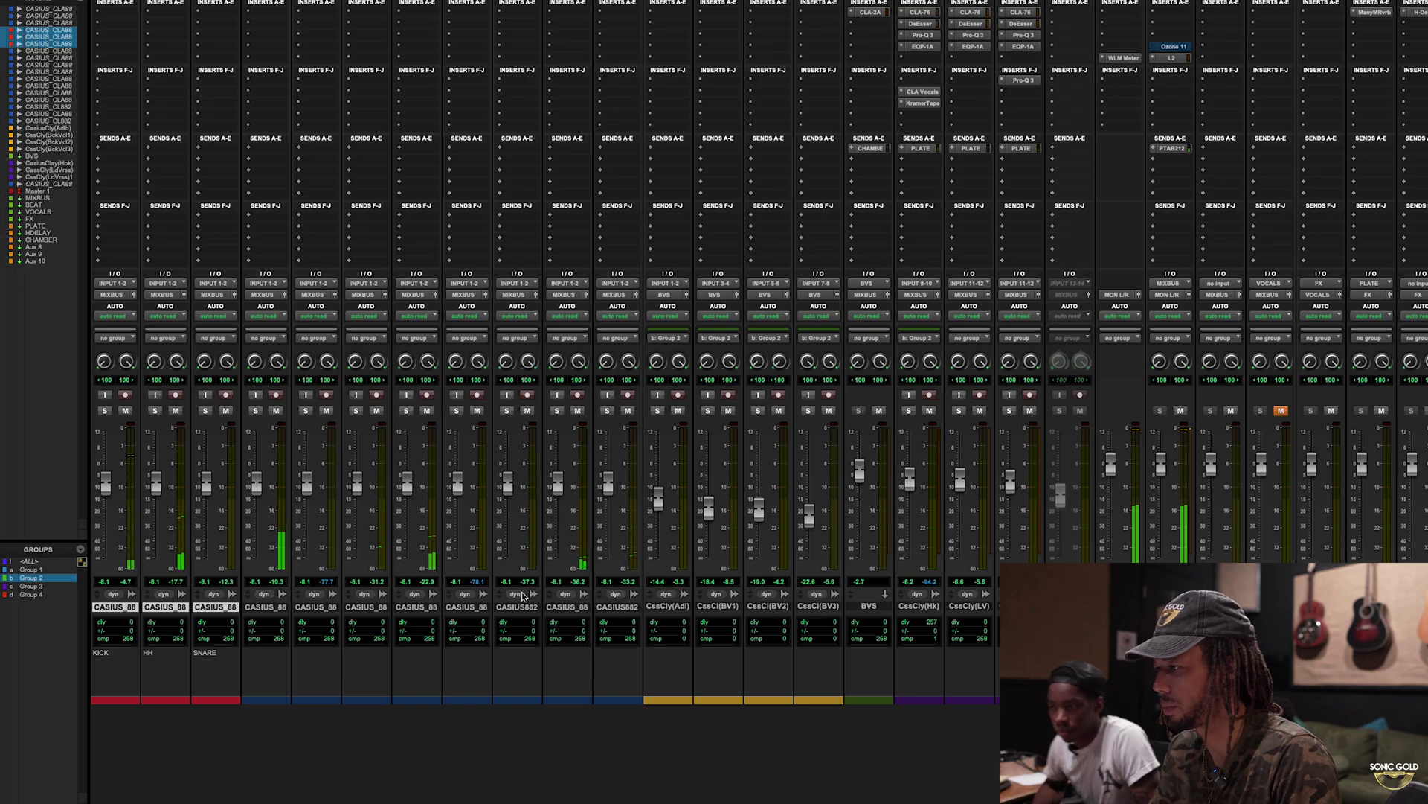
Label the fourth track SUB and balance the KICK and SUB faders at about -16 dB each.
left_click_drag(256, 484, 258, 615)
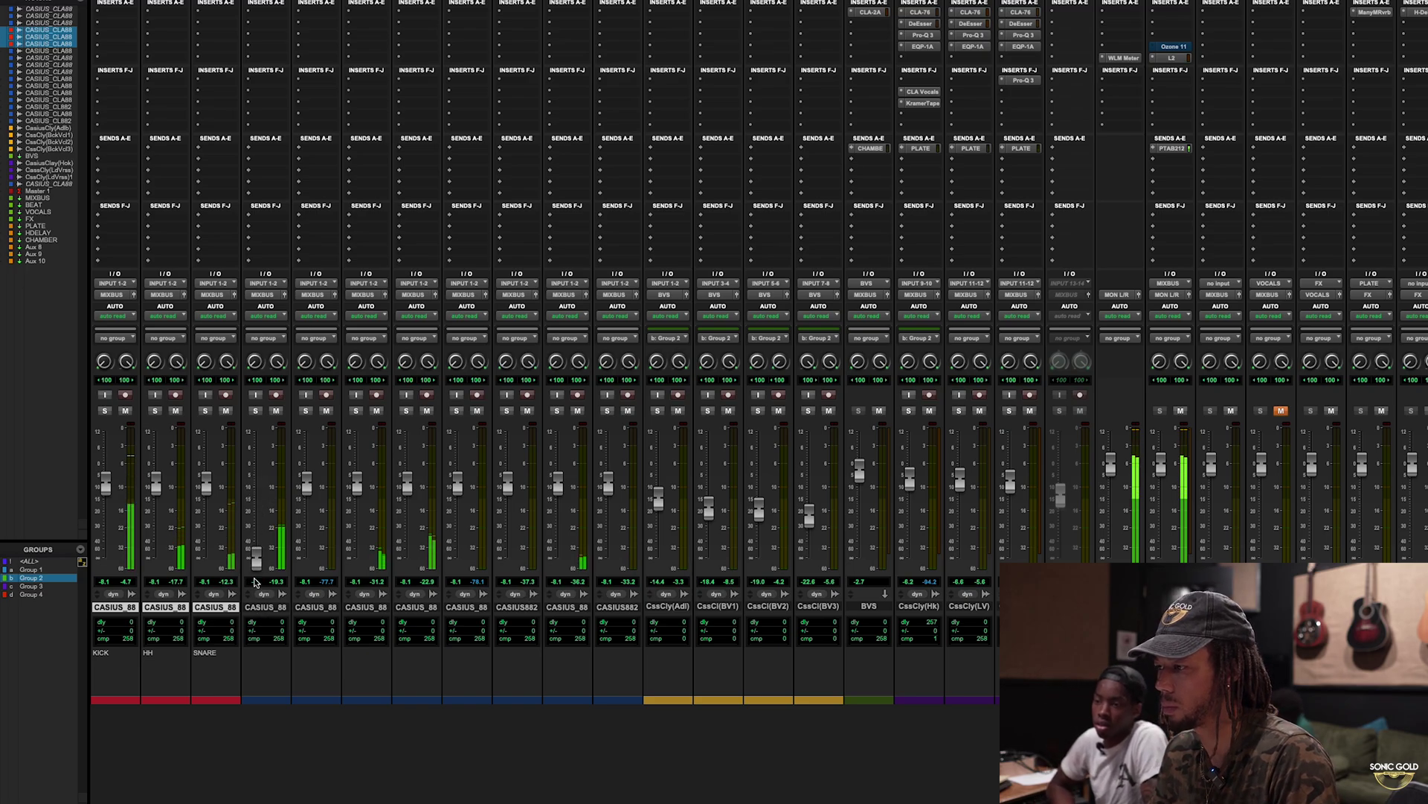
left_click(267, 663)
type("SUB")
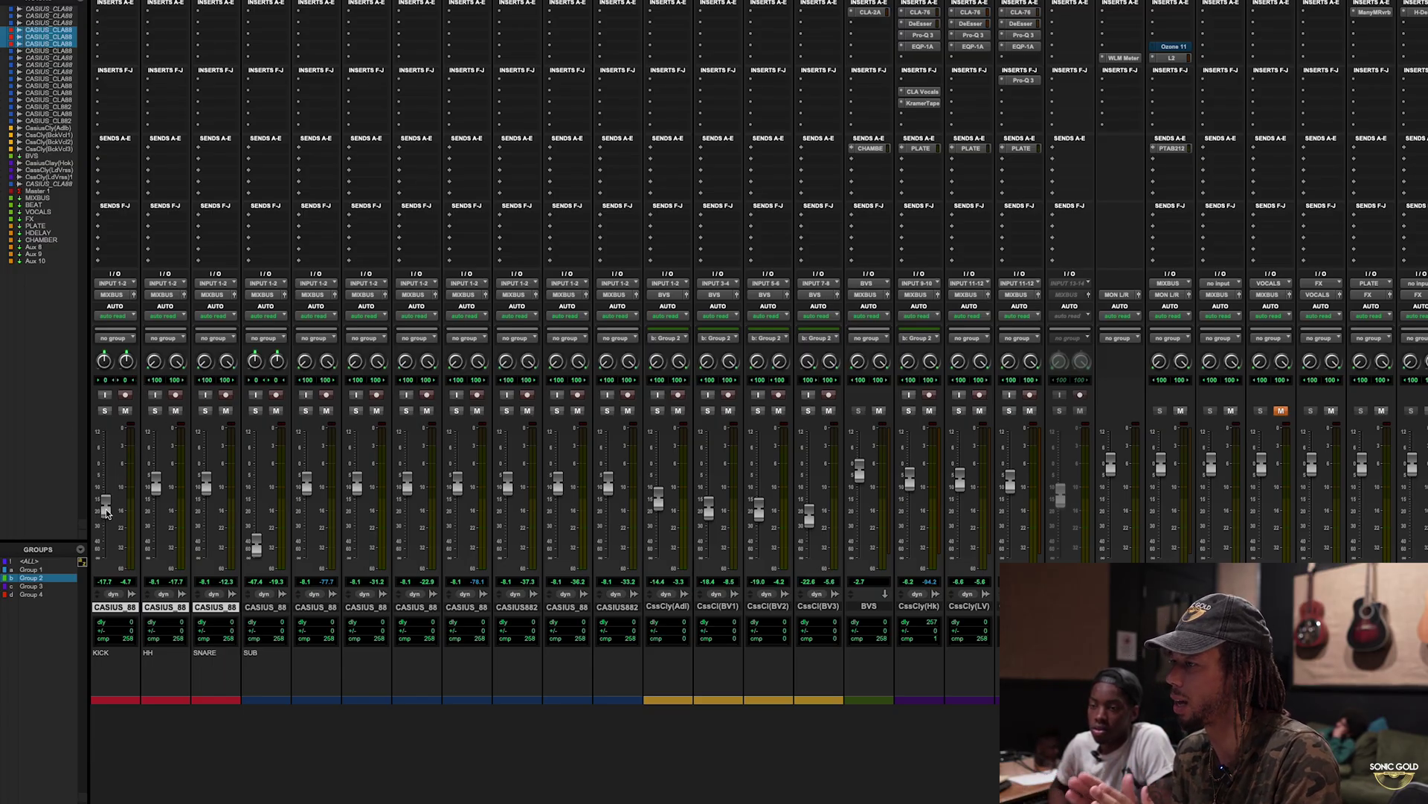
left_click_drag(105, 512, 109, 511)
left_click_drag(257, 547, 262, 508)
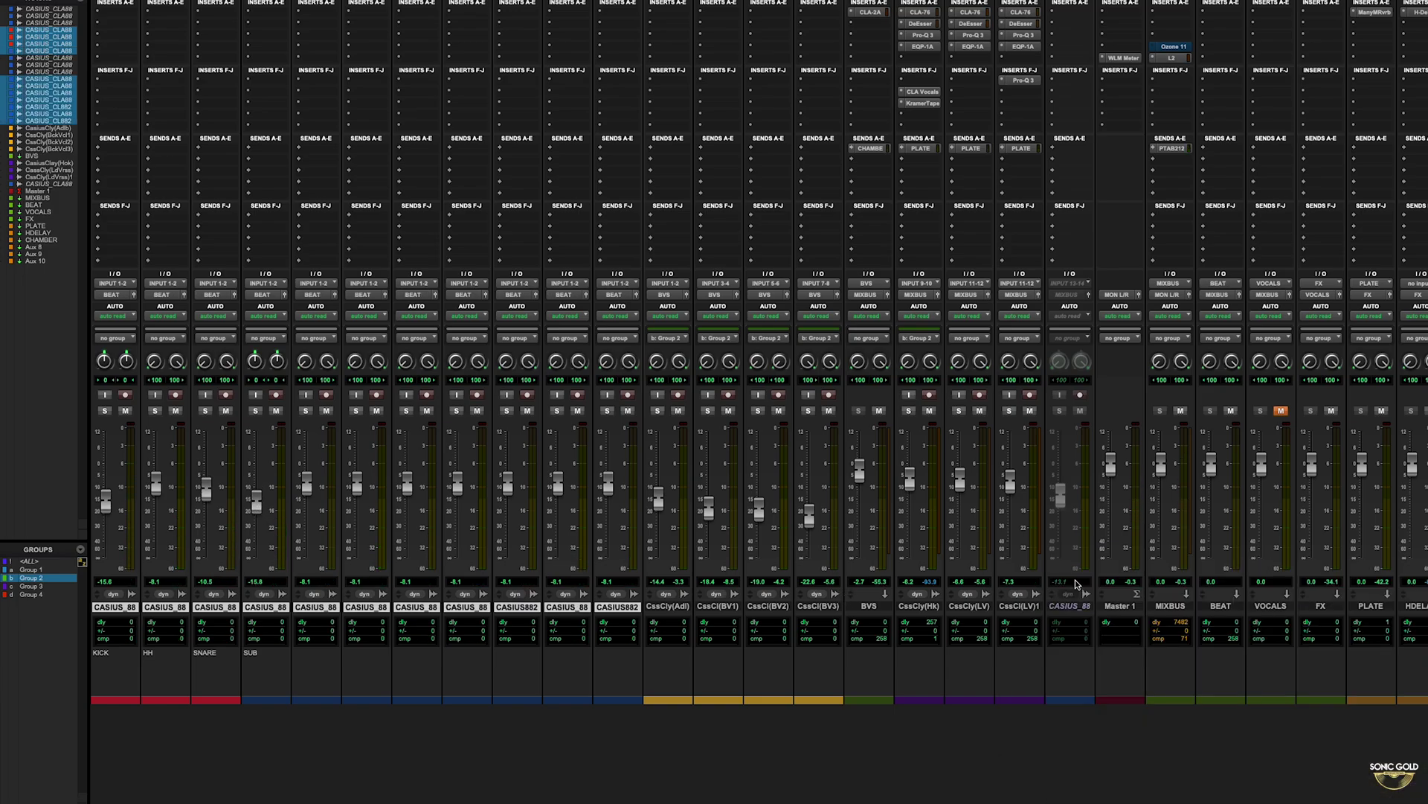
Route the outputs of the BVS, hook and both lead verse tracks to the VOCALS track.
left_click(1226, 605)
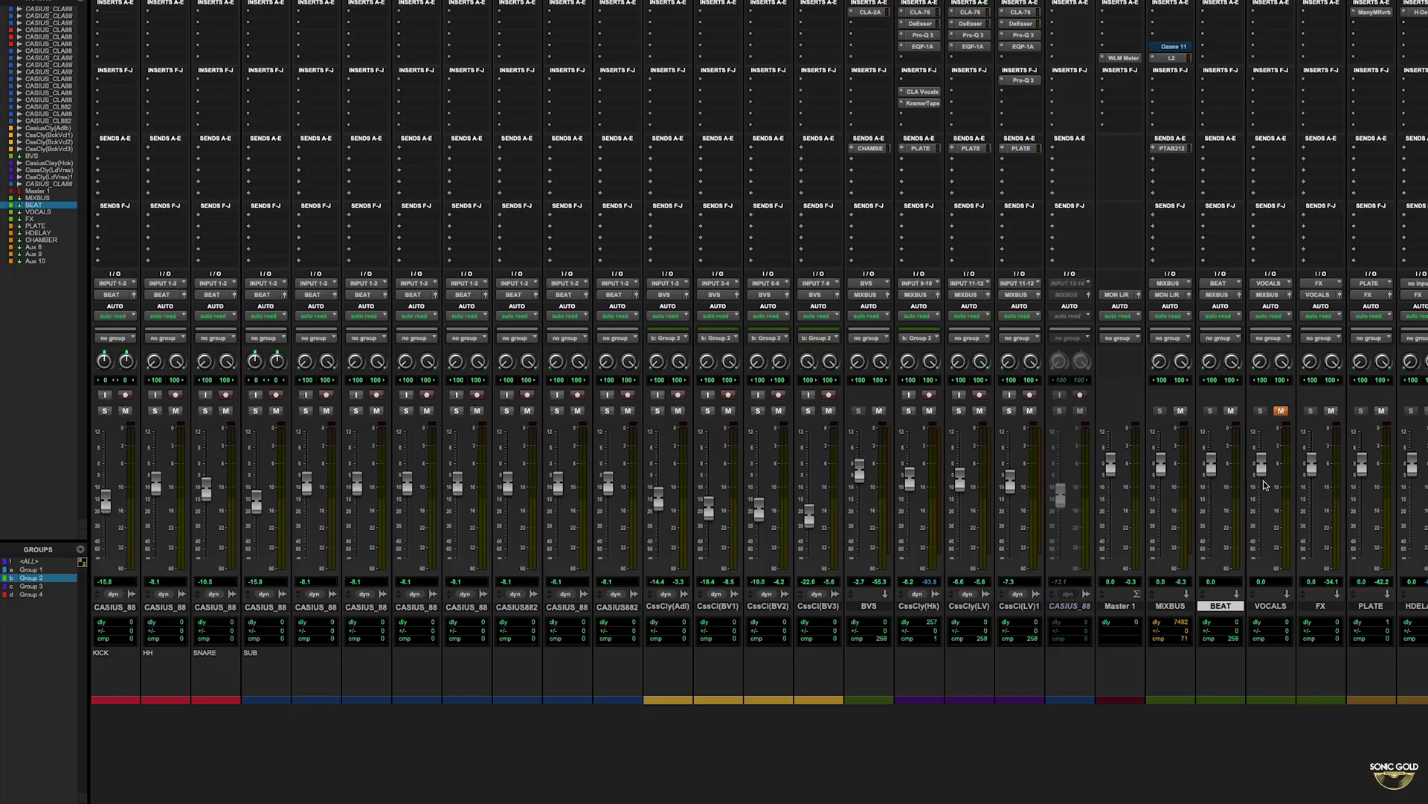
key("super+equal")
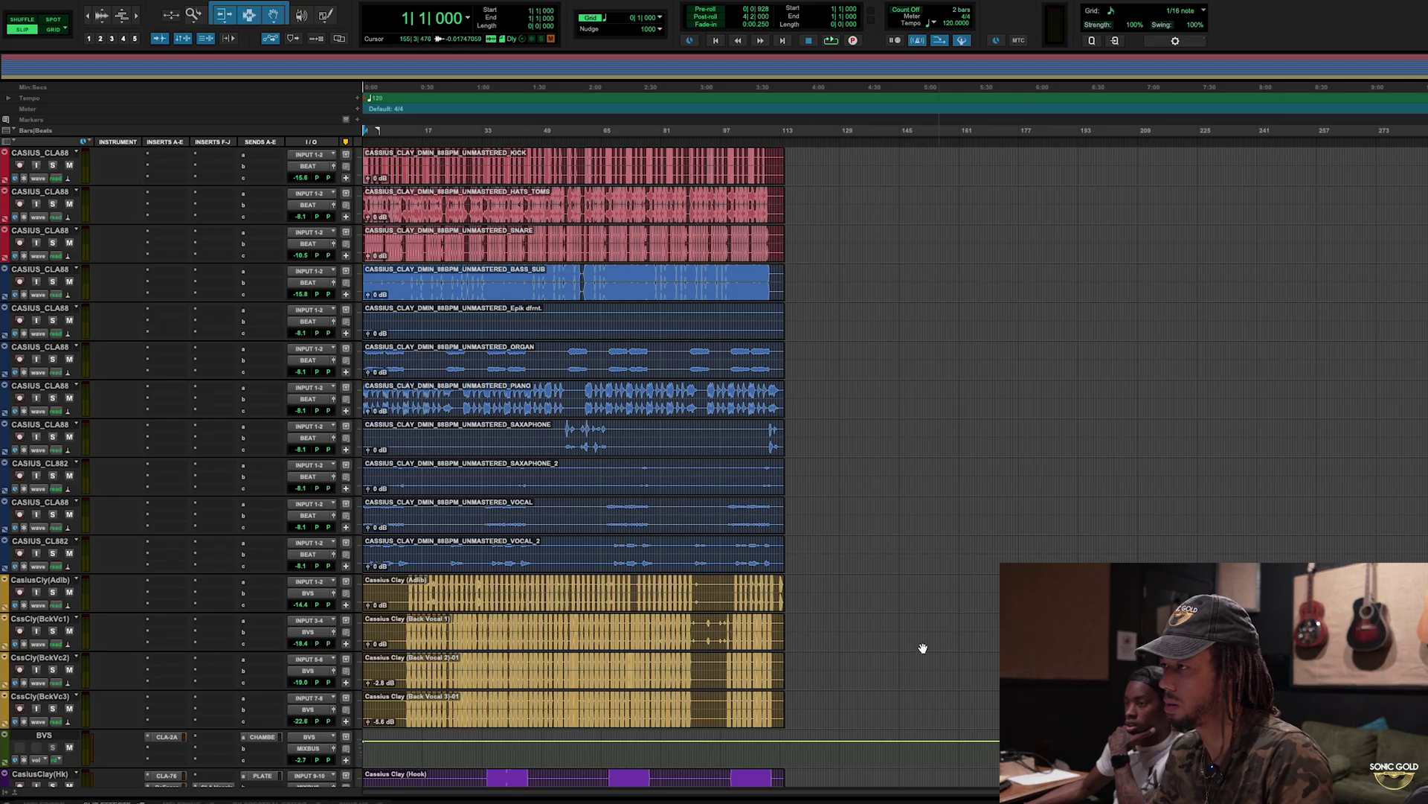
scroll(795, 611, "down", 7)
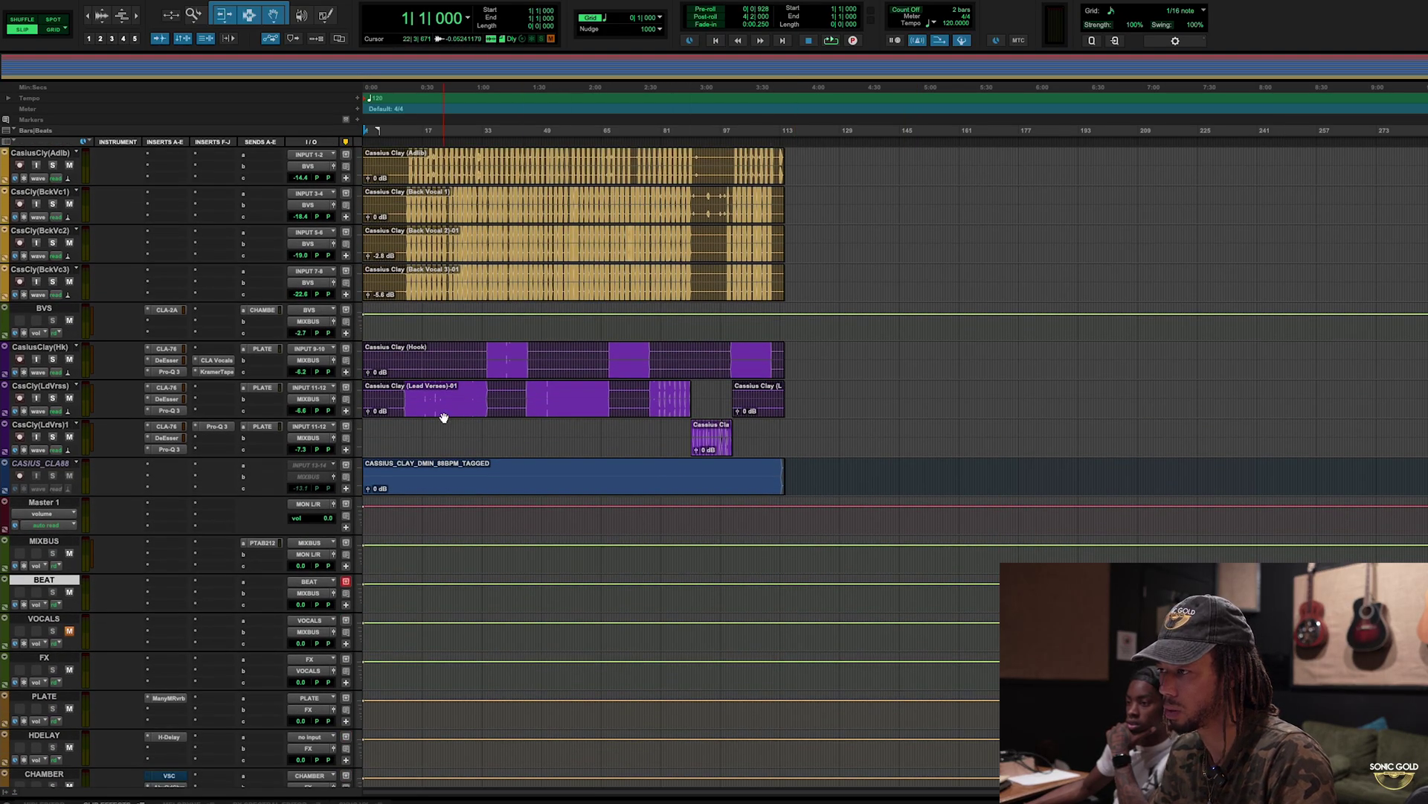
left_click(398, 359)
scroll(314, 370, "up", 1)
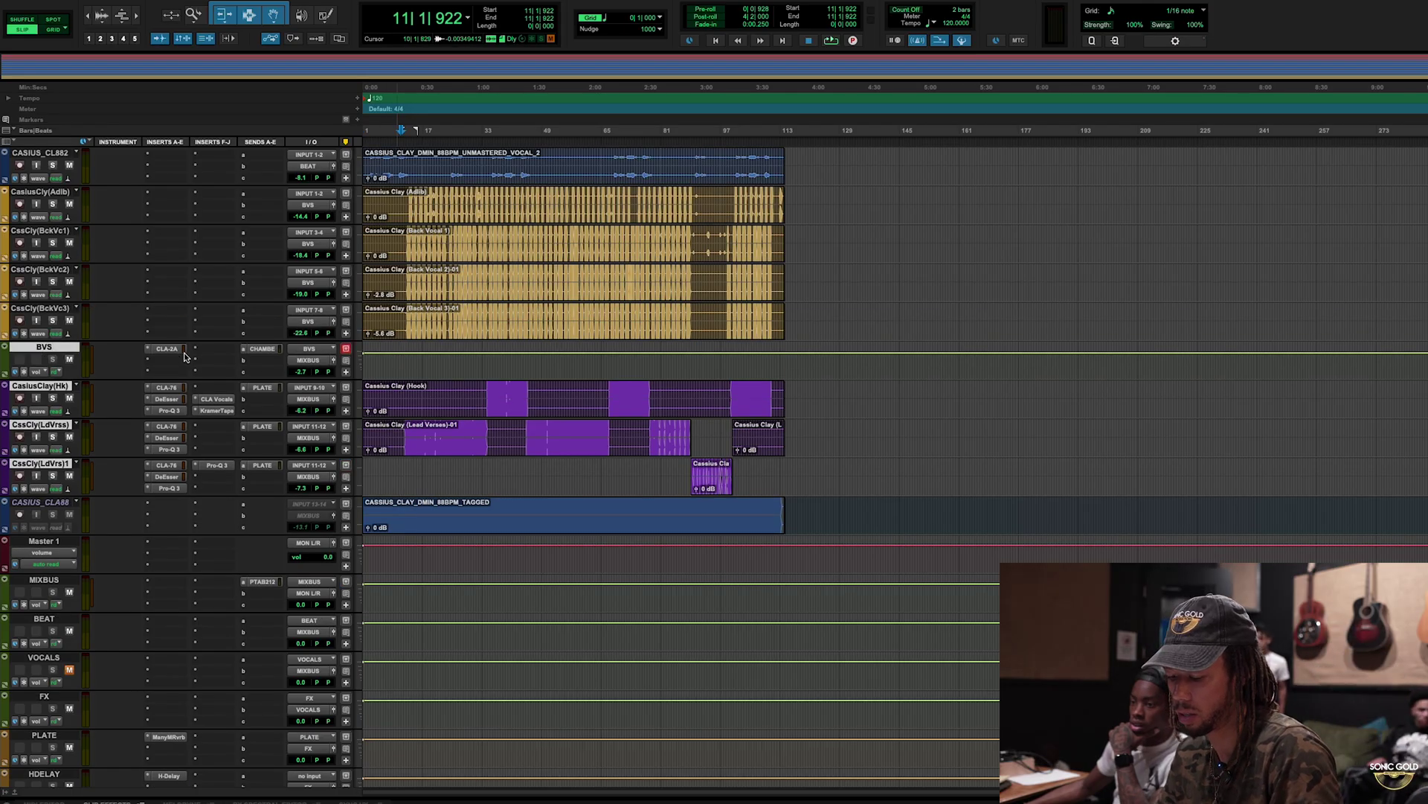
left_click(310, 360)
left_click(309, 360)
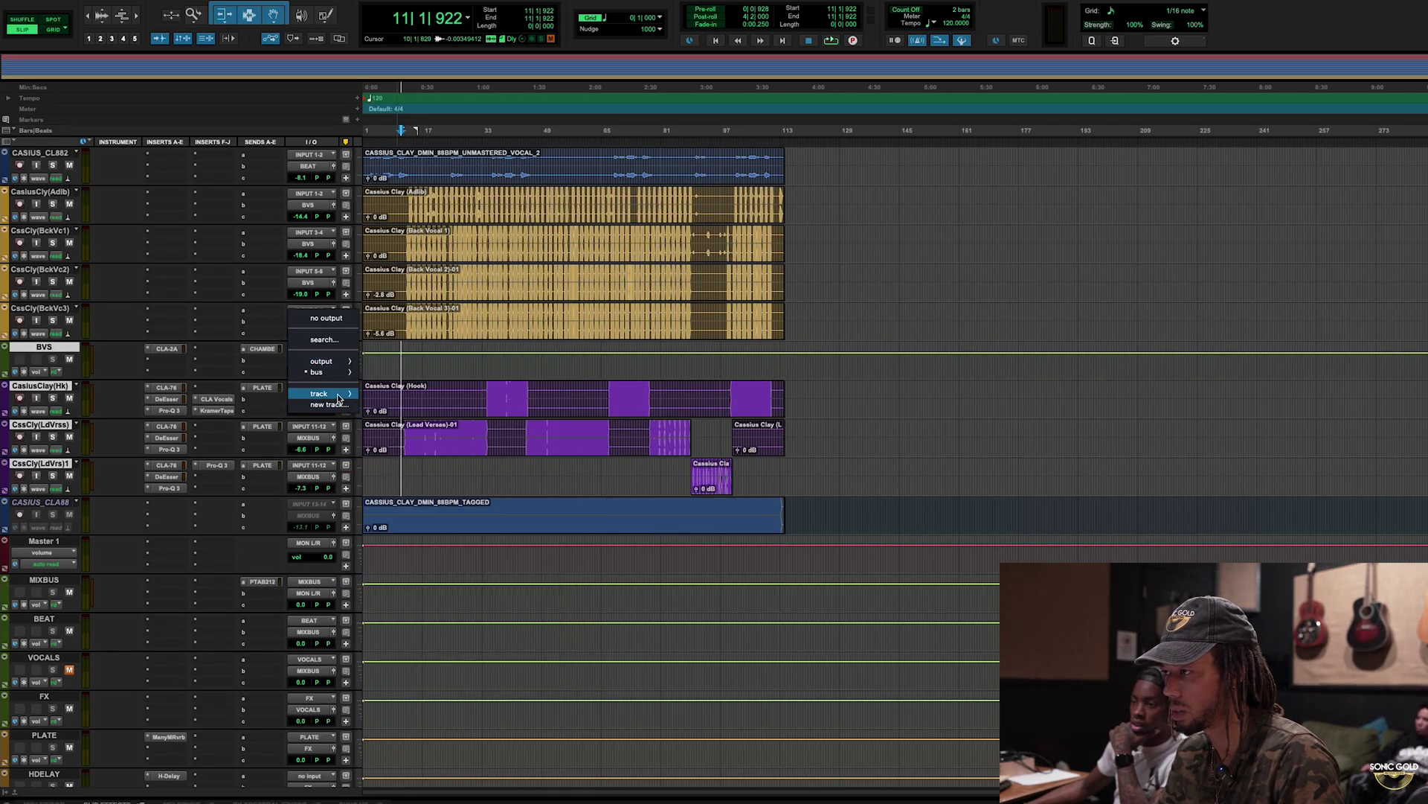
left_click(310, 361)
mouse_move(320, 393)
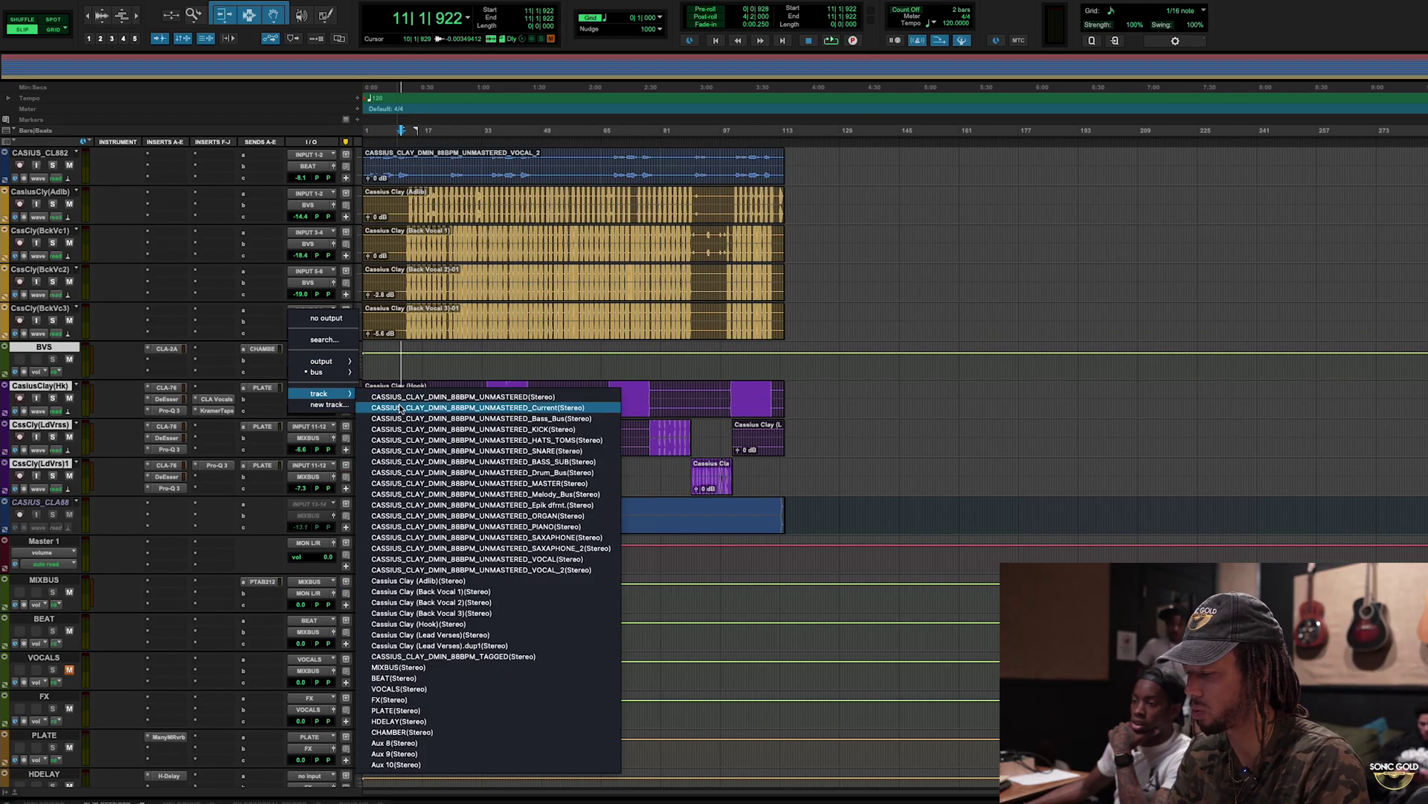
left_click(399, 688)
Unmute the VOCALS bus and lower its fader to balance the vocals against the beat.
key("super+equal")
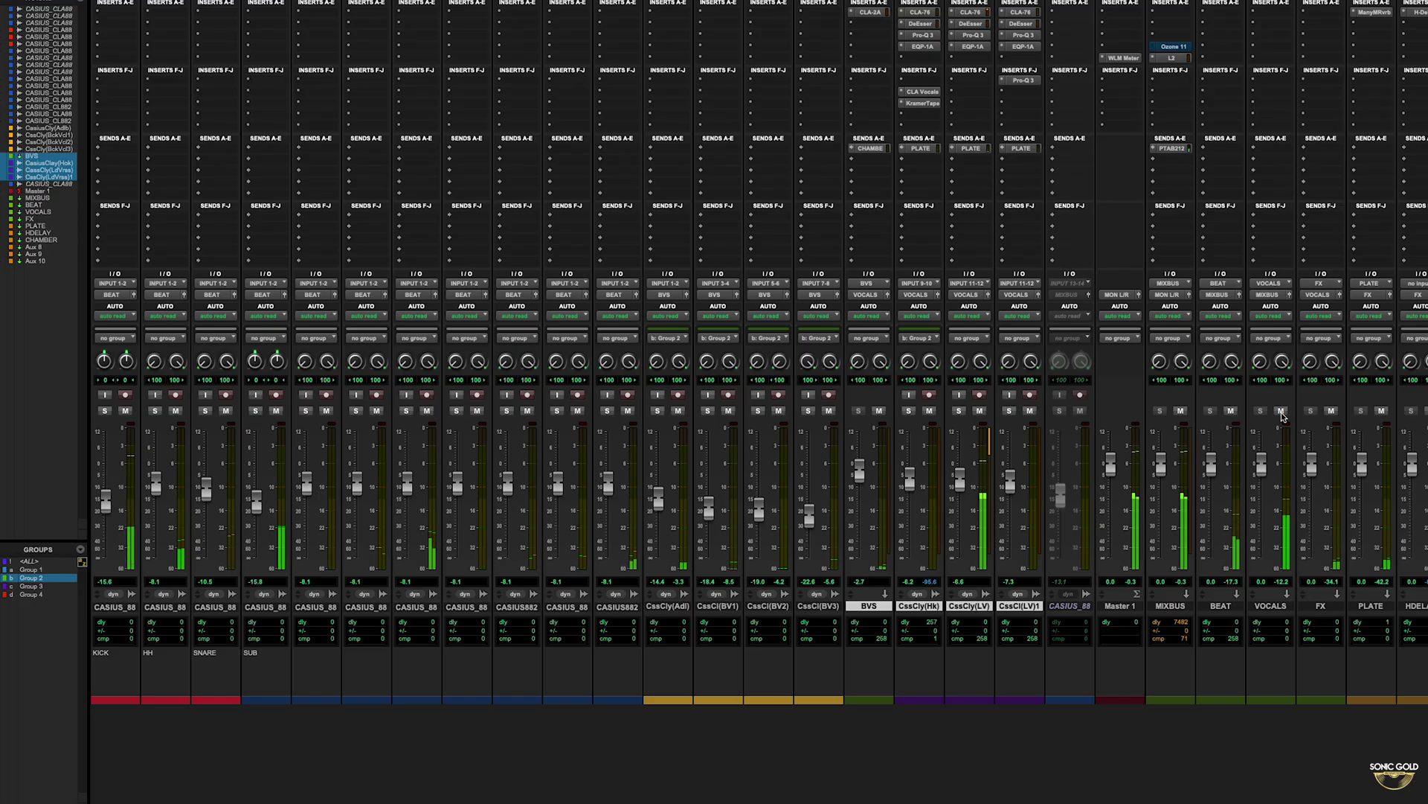
left_click_drag(1260, 506, 1262, 501)
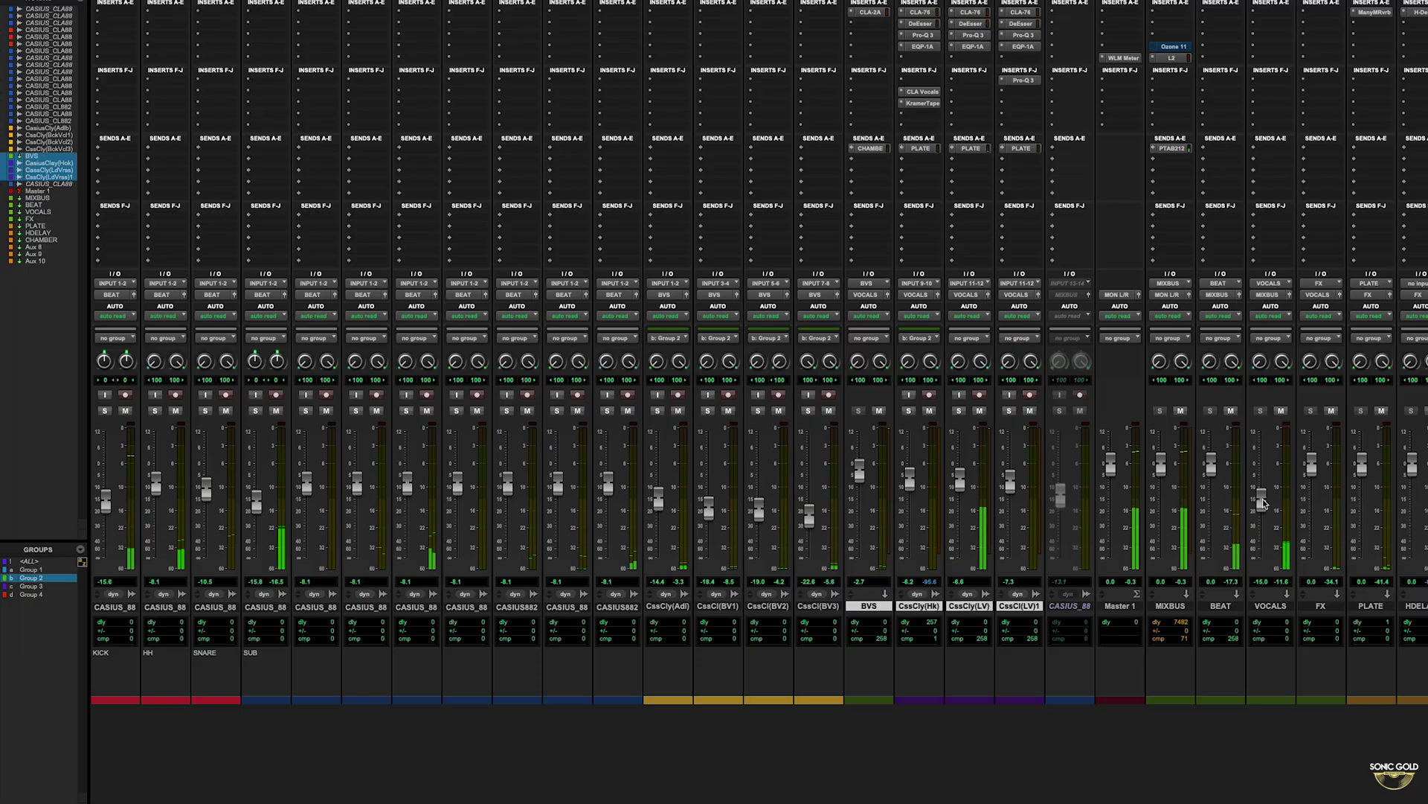
left_click_drag(1261, 499, 1265, 495)
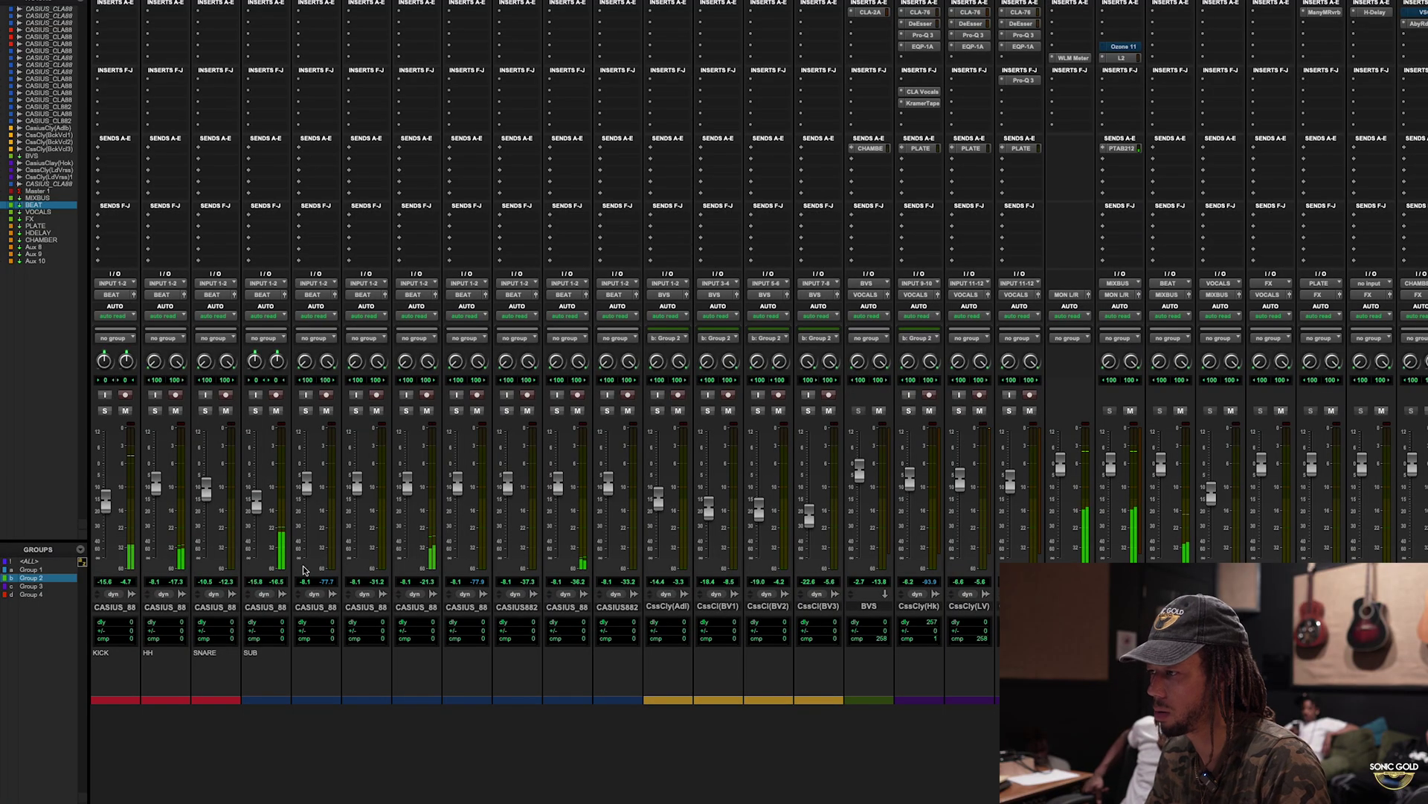
Solo the piano and vocal sample tracks, and move the two vocal sample tracks directly after the piano track.
left_click(407, 412)
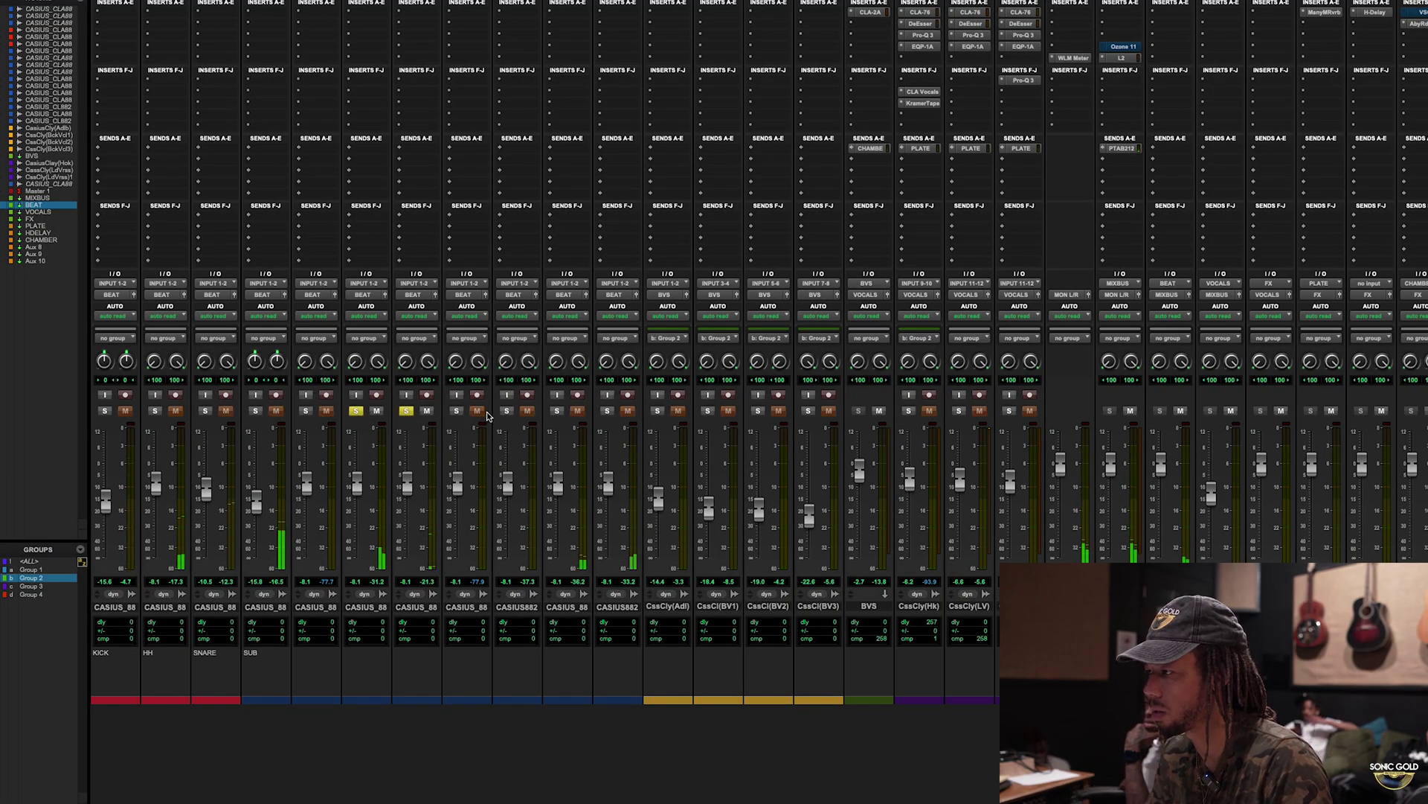
left_click(559, 412)
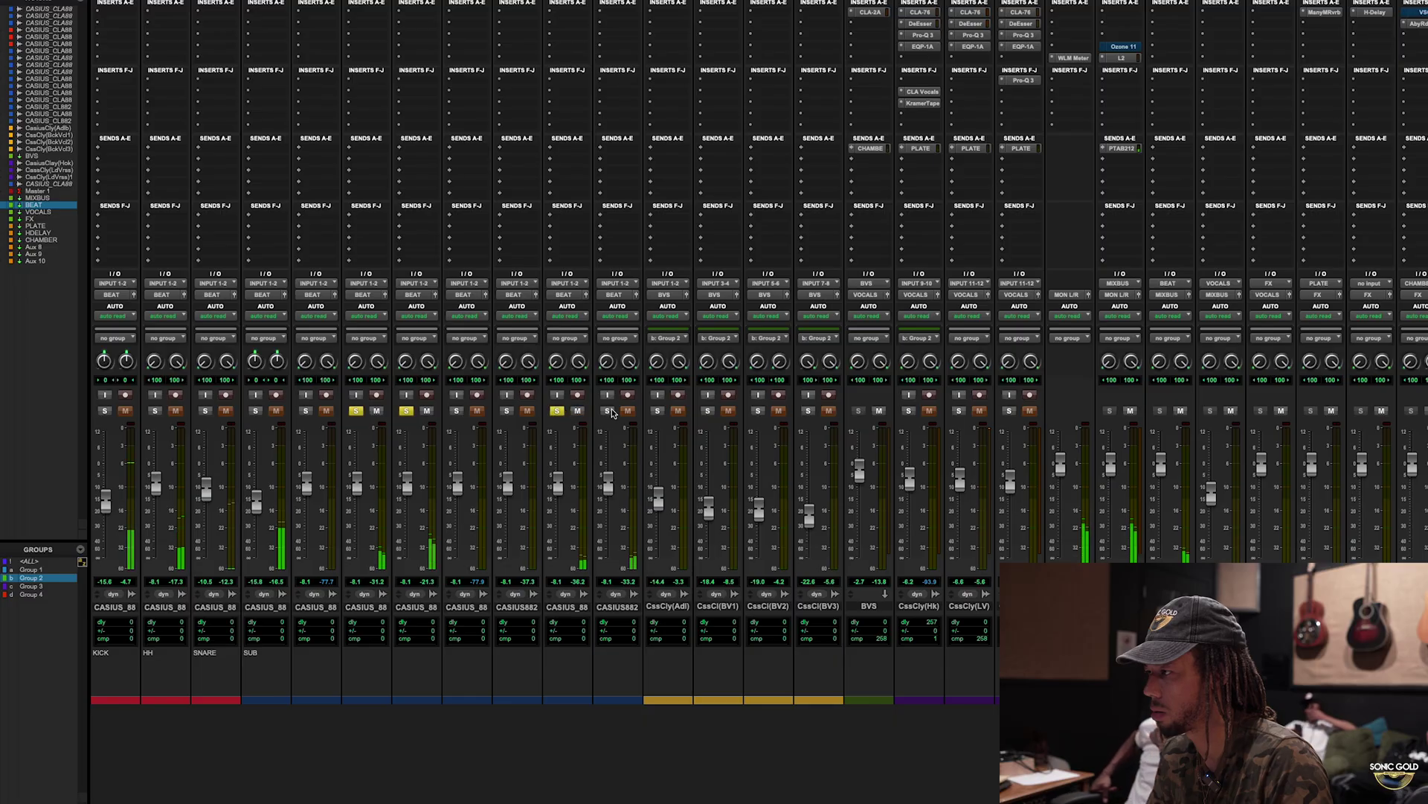
left_click(567, 606)
left_click(617, 606, "shift")
left_click_drag(617, 606, 451, 611)
left_click(354, 608, "shift")
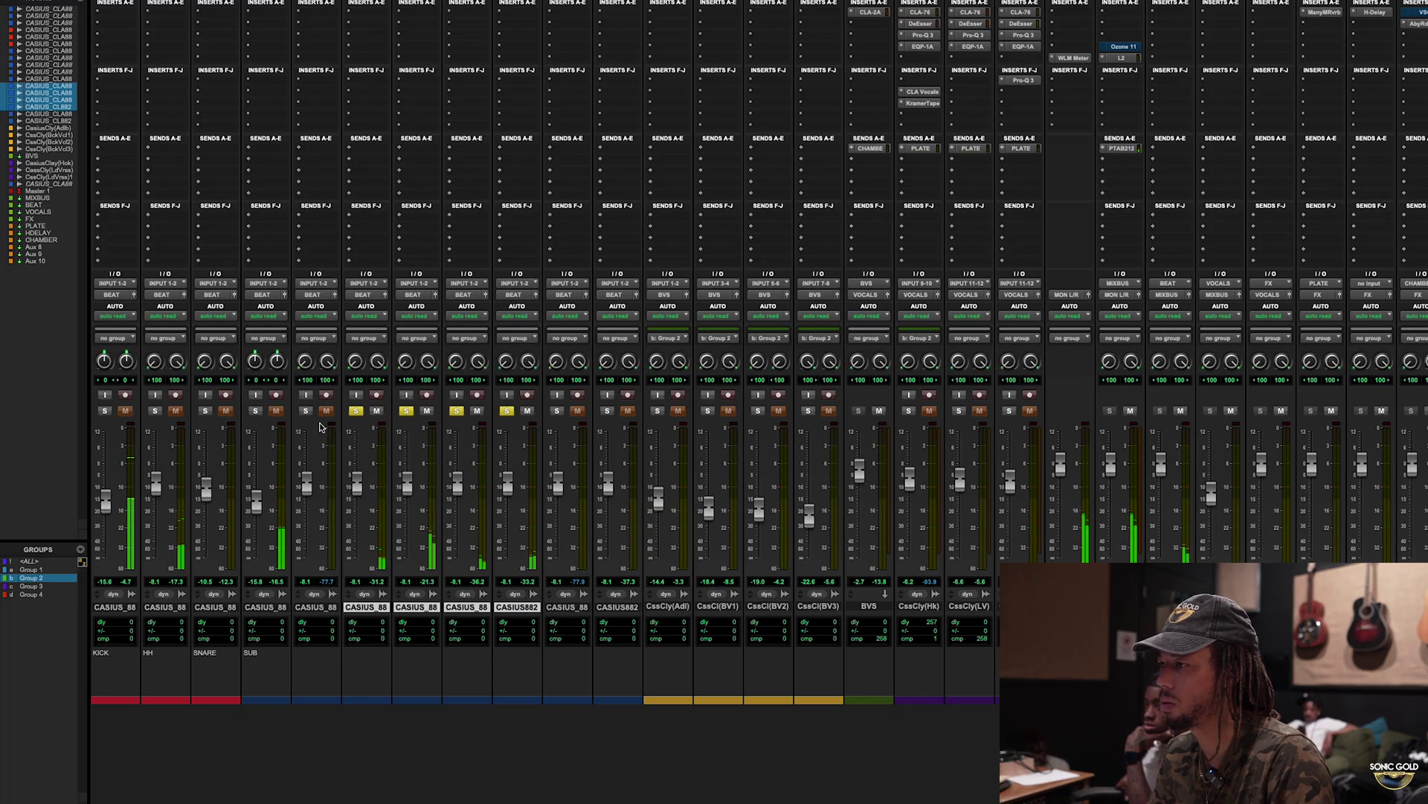
Recolor the SUB track dark brown with the track color palette.
left_click(266, 606)
double_click(265, 699)
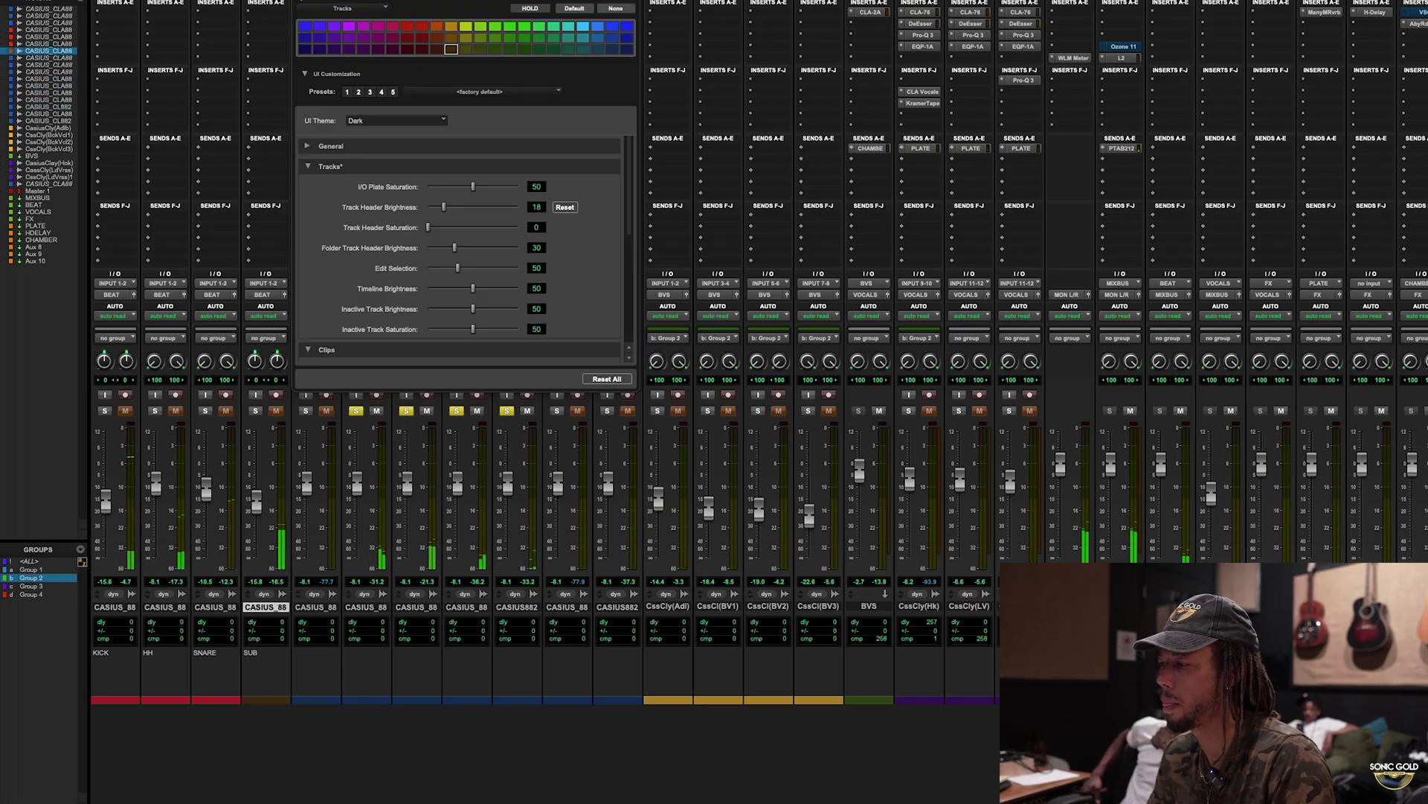
key("ctrl+w")
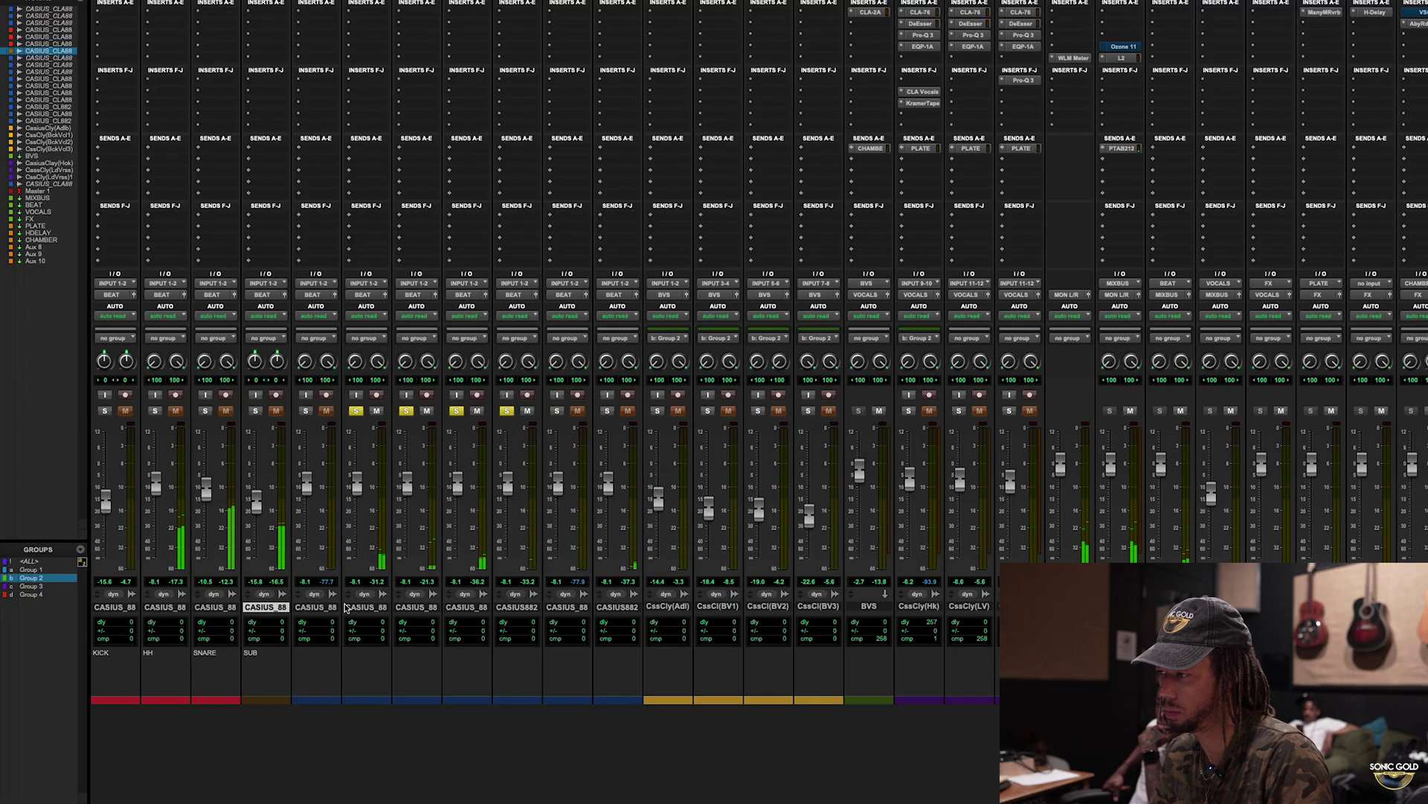
Move the track following SUB to just after the second vocal sample track, and solo the last blue track.
left_click(316, 606)
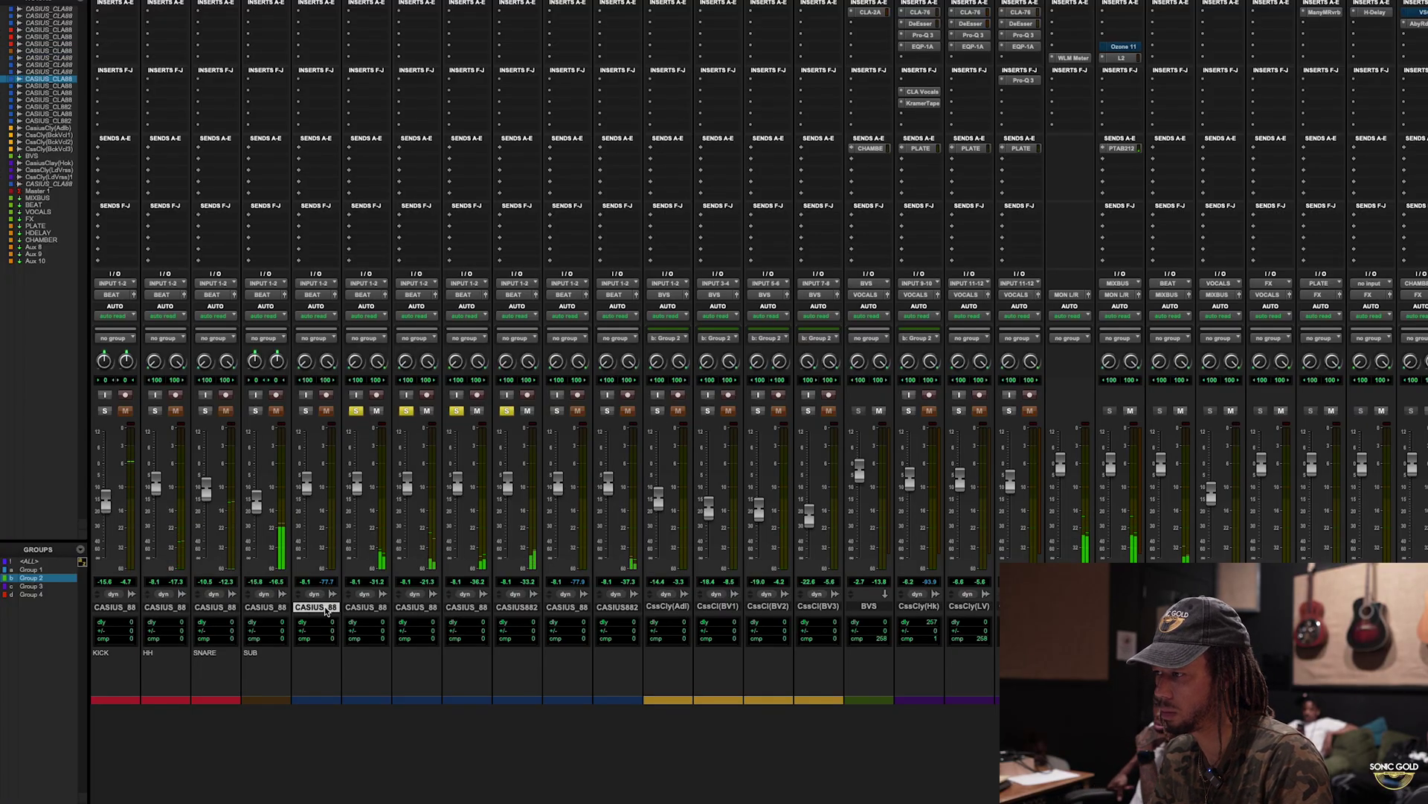
left_click_drag(326, 610, 521, 607)
left_click(607, 411)
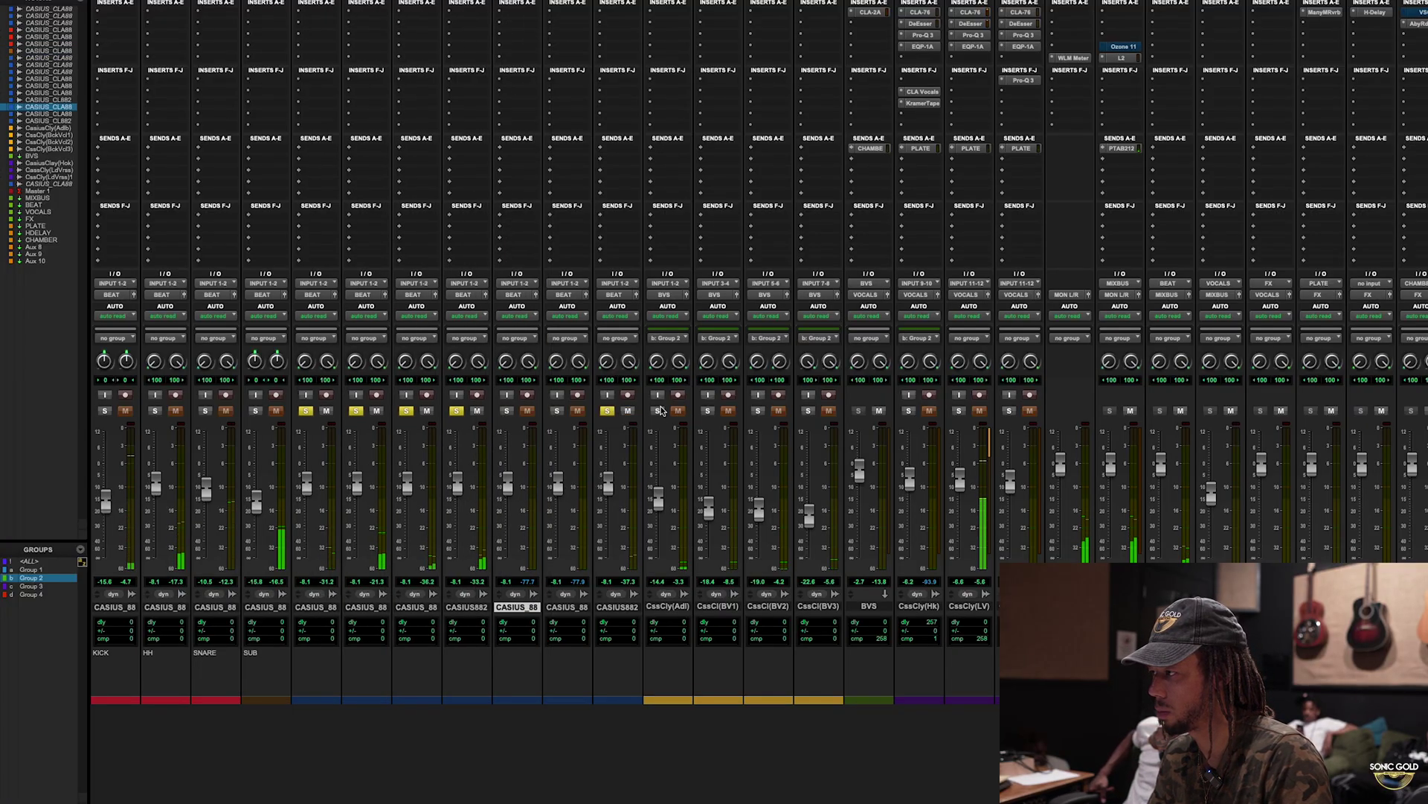
left_click(658, 411)
left_click(707, 411)
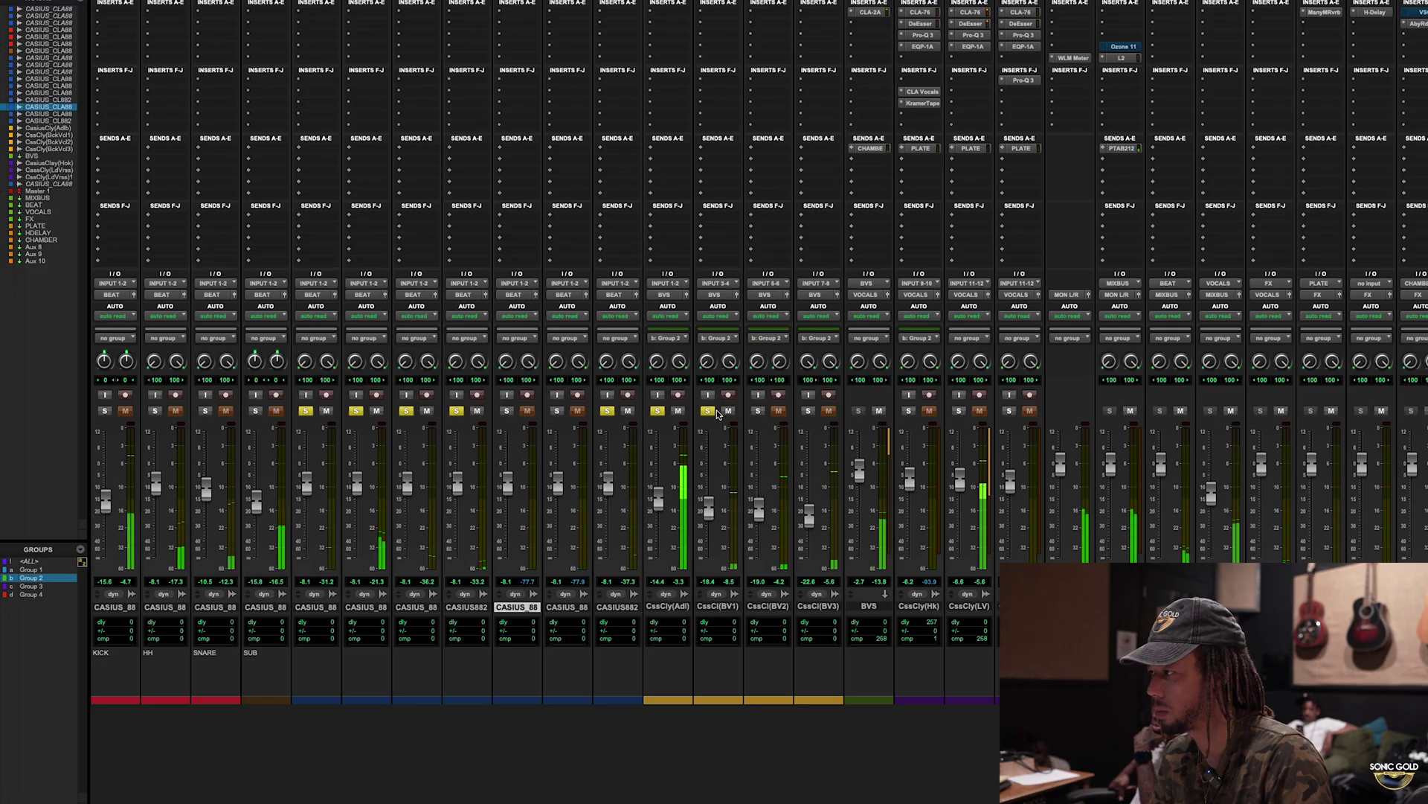
left_click(708, 411)
left_click(658, 410)
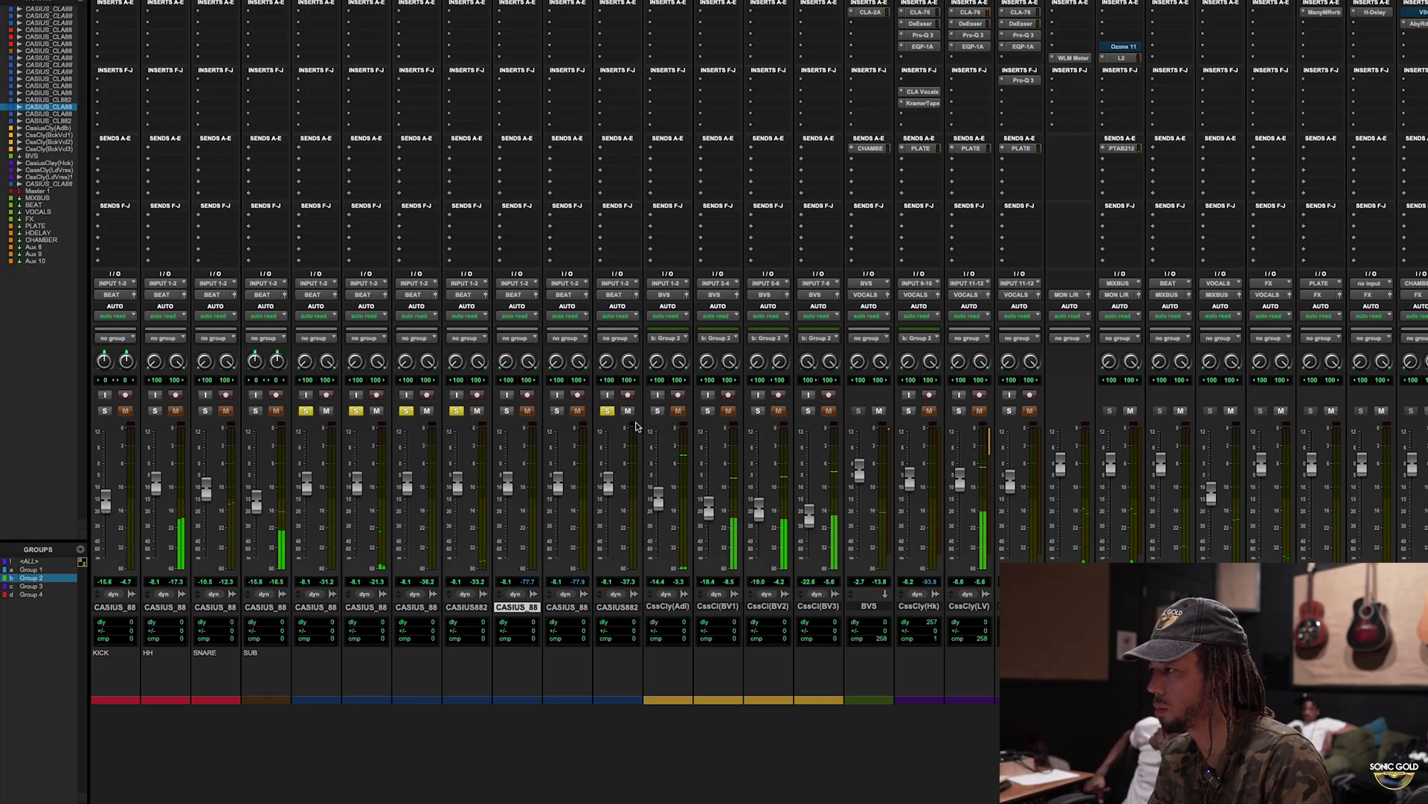
Solo the remaining blue instrument tracks and group all seven blue tracks as MUSIC.
left_click(556, 411)
left_click(506, 410)
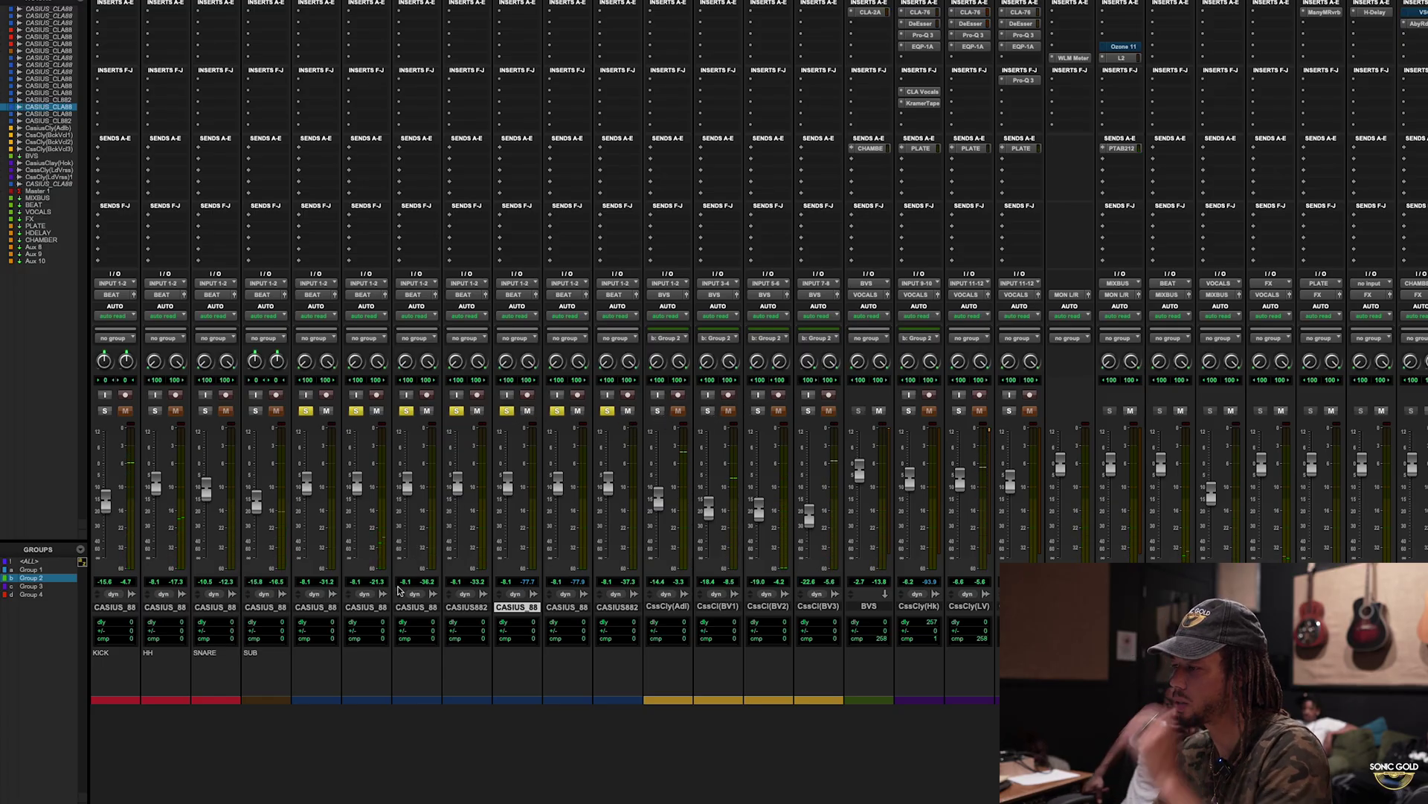
left_click(349, 607)
left_click(614, 609, "shift")
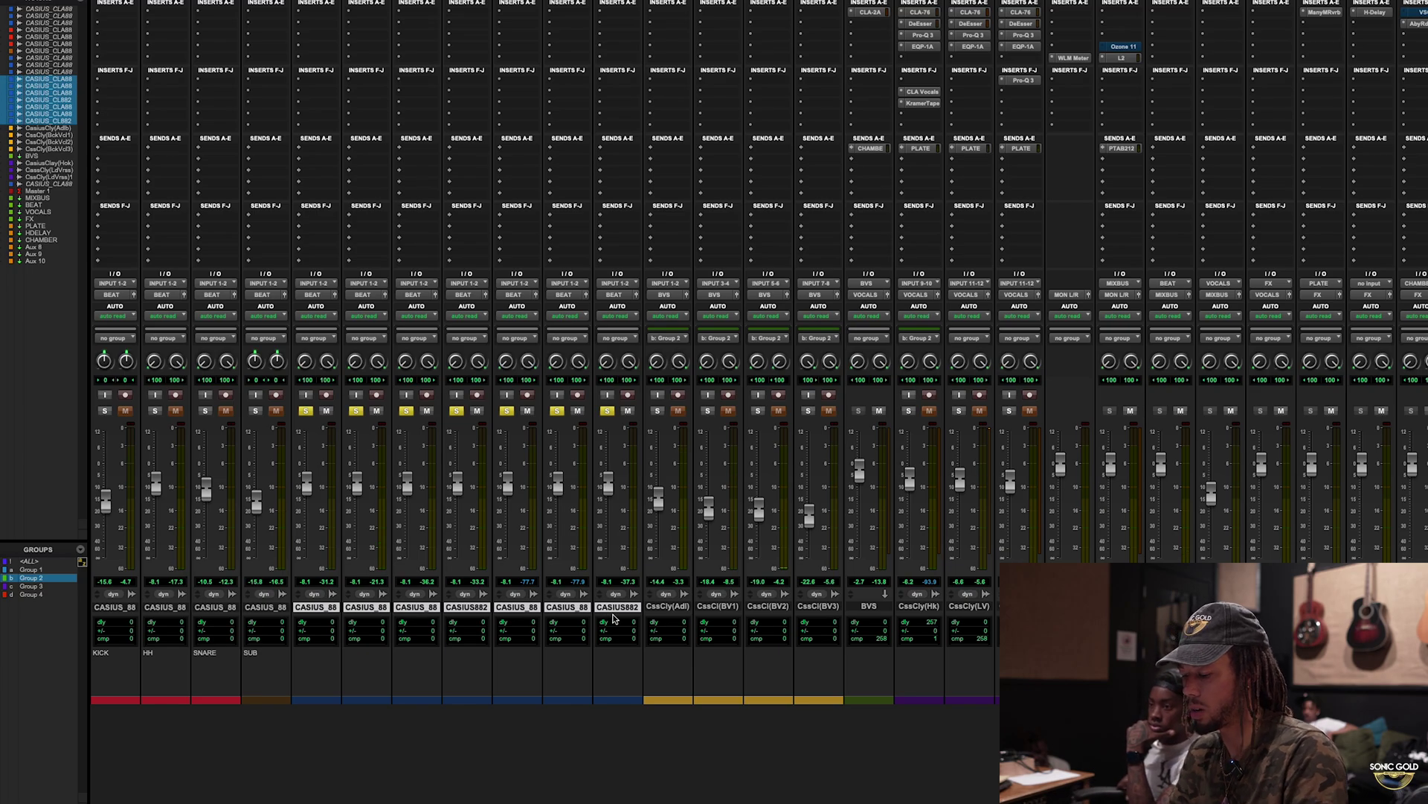
key("super+g")
type("MUSIC")
key("Return")
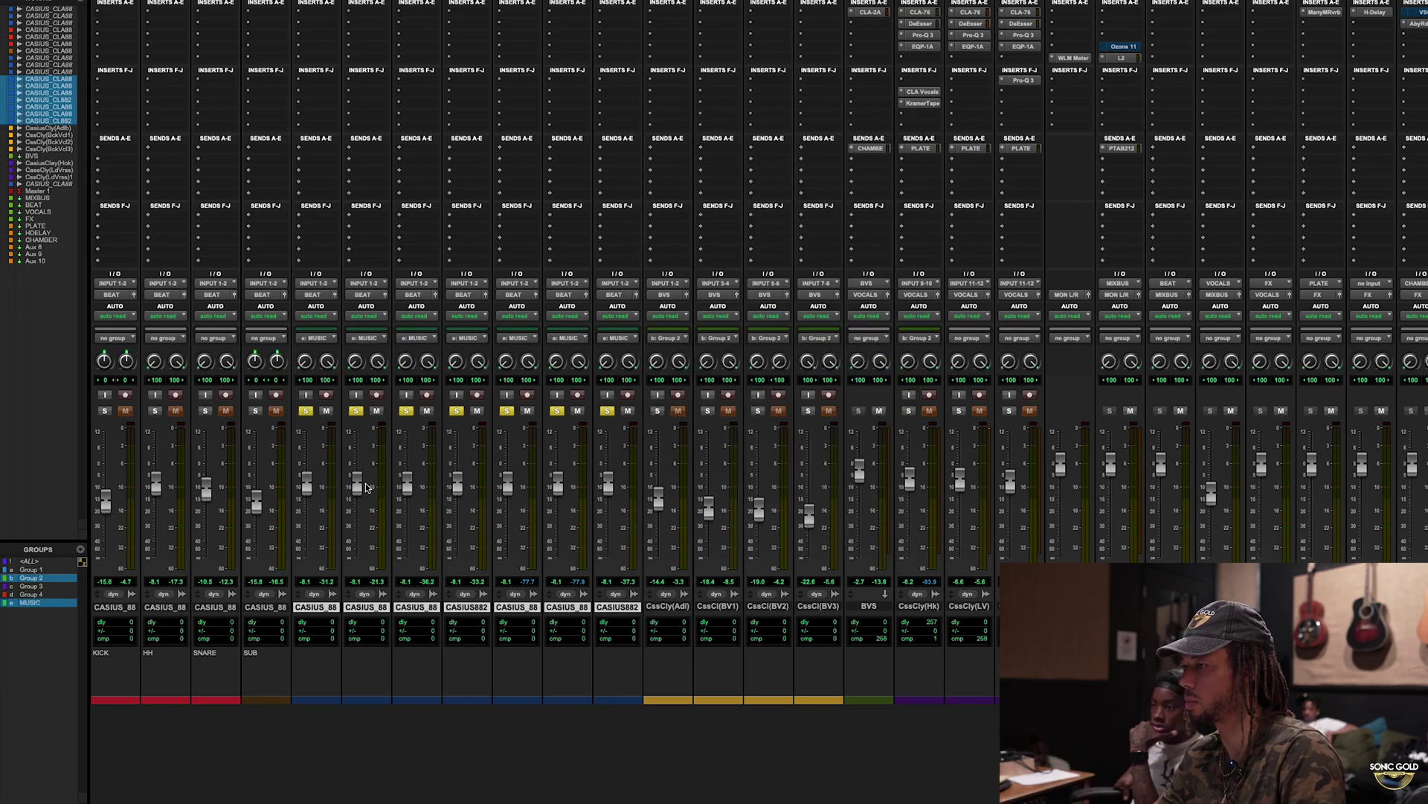
Lower the MUSIC group's linked faders to about -10.4 dB and clear the group's solos.
left_click_drag(361, 488, 361, 497)
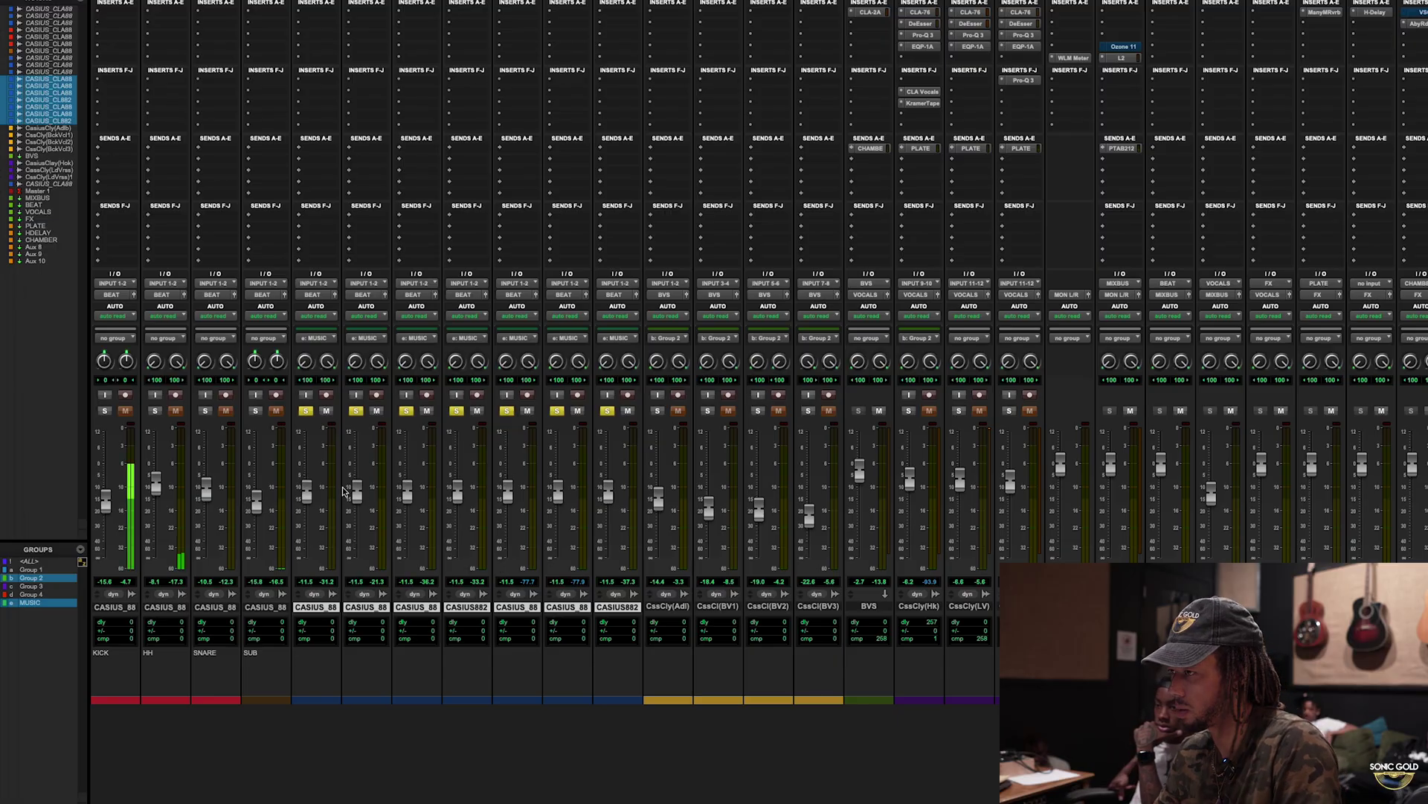
left_click(306, 411)
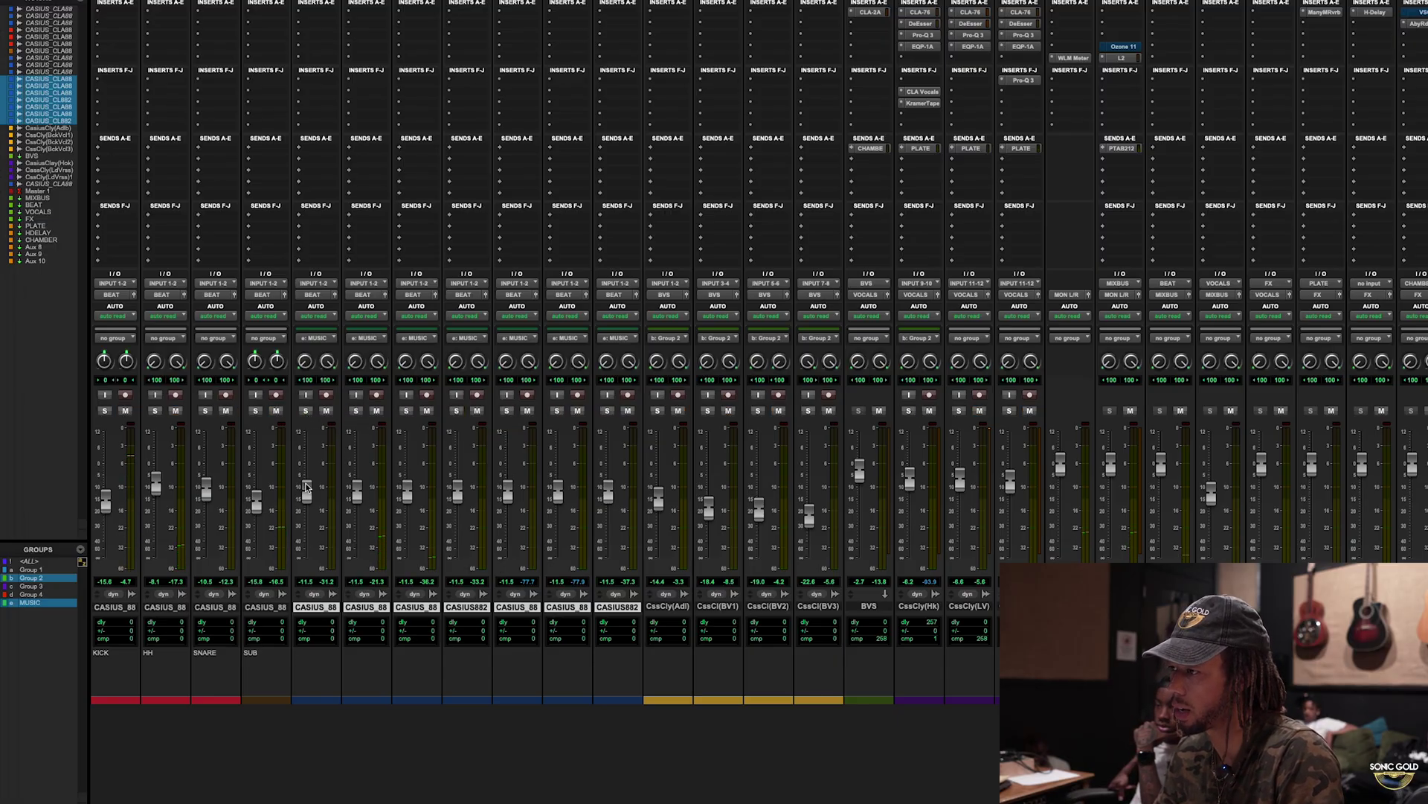
mouse_move(305, 488)
left_mouse_down()
mouse_move(305, 552)
mouse_move(311, 494)
left_mouse_up()
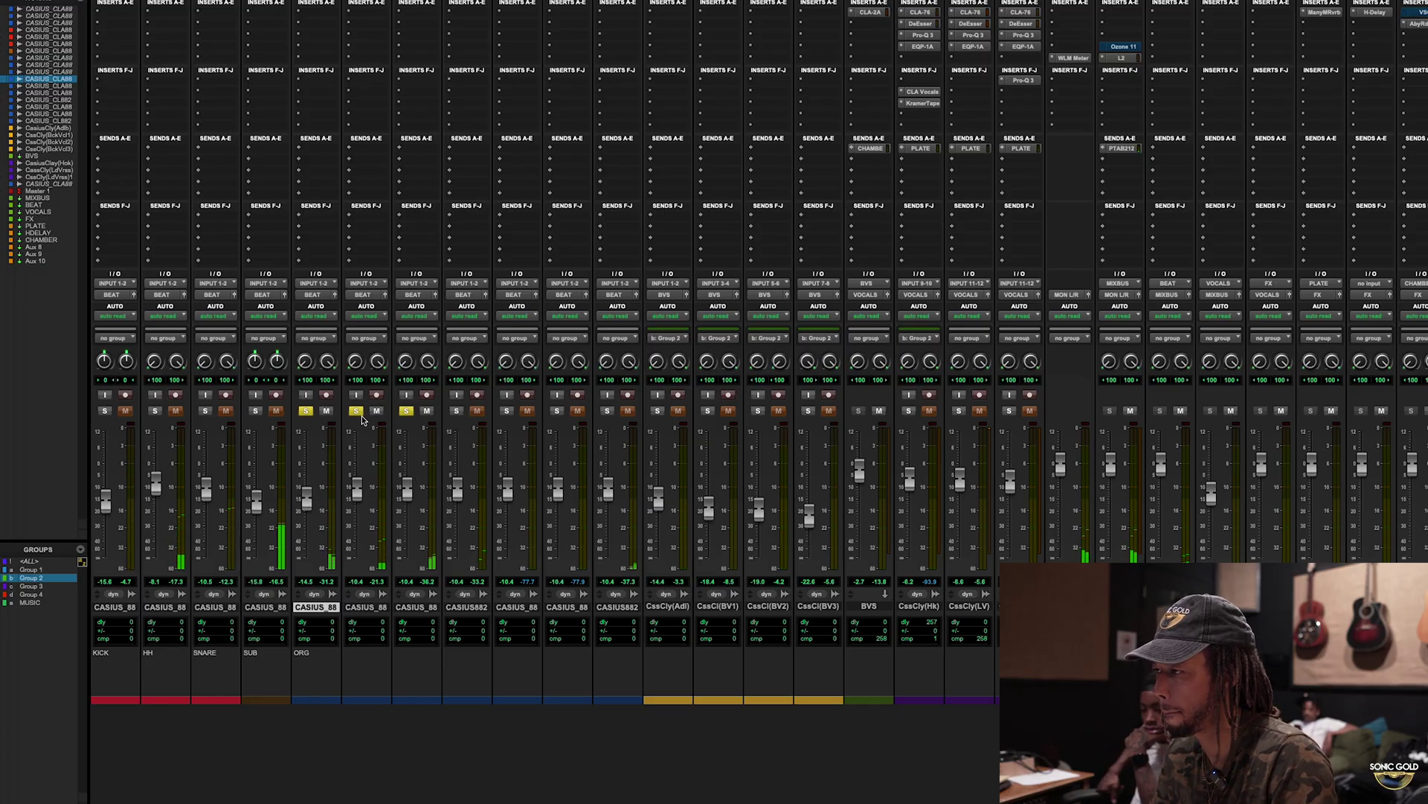
Isolate the first vocal sample track, raise its fader to about -8.4 dB, and solo the two tracks before it again.
left_click(310, 412)
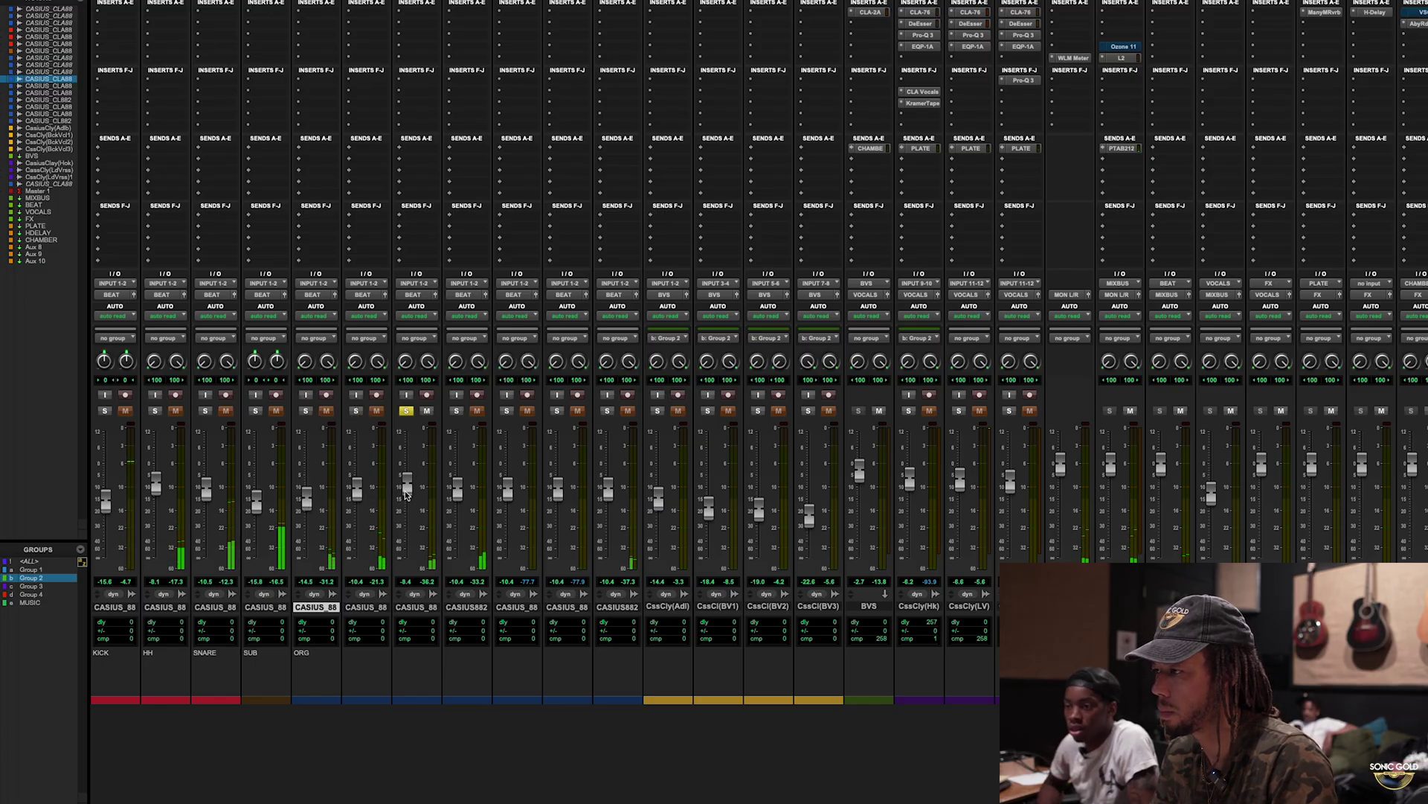
left_click(305, 411)
left_click(356, 411)
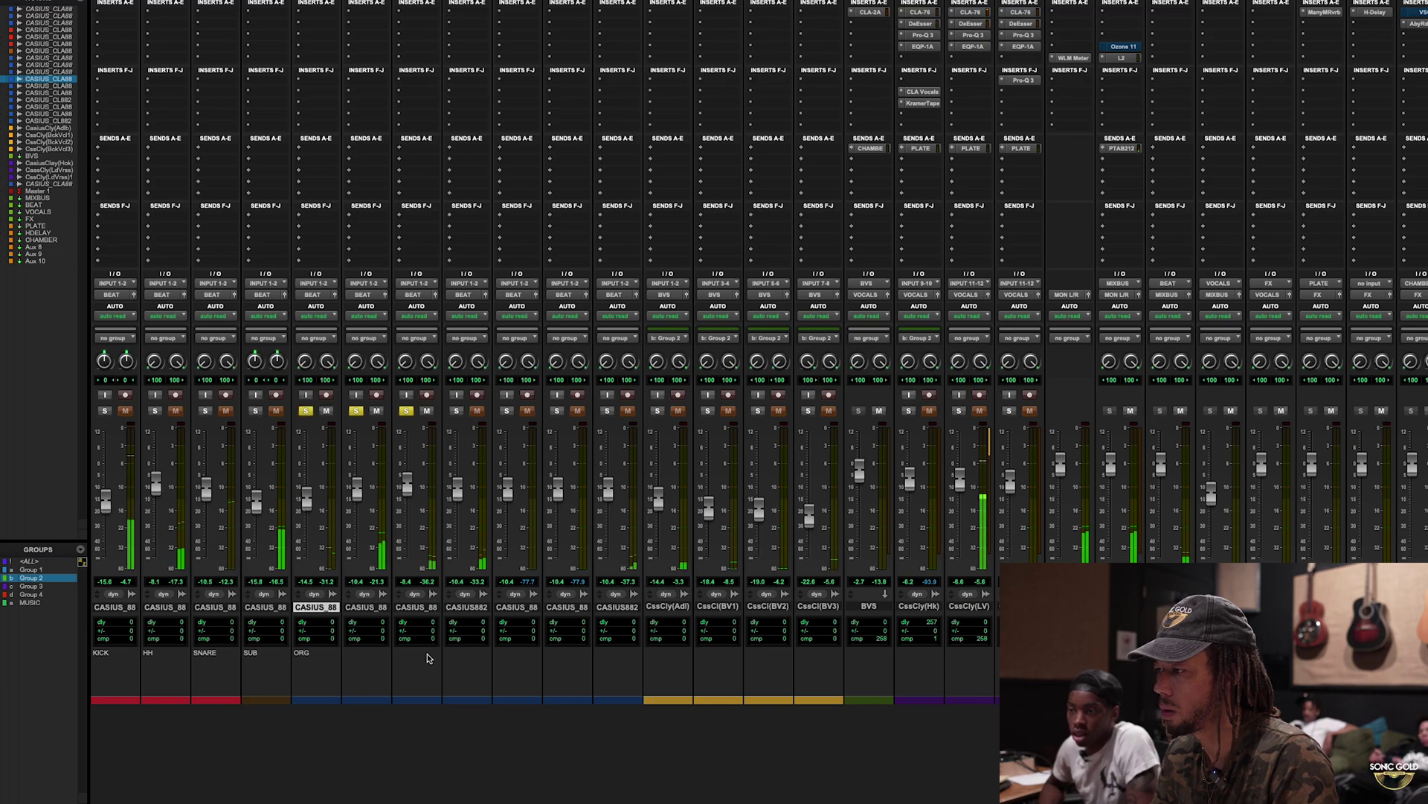
Solo the second vocal sample track, add a send from it to CHAMBER, and clear its solo during playback.
left_click(456, 410)
left_click(467, 173)
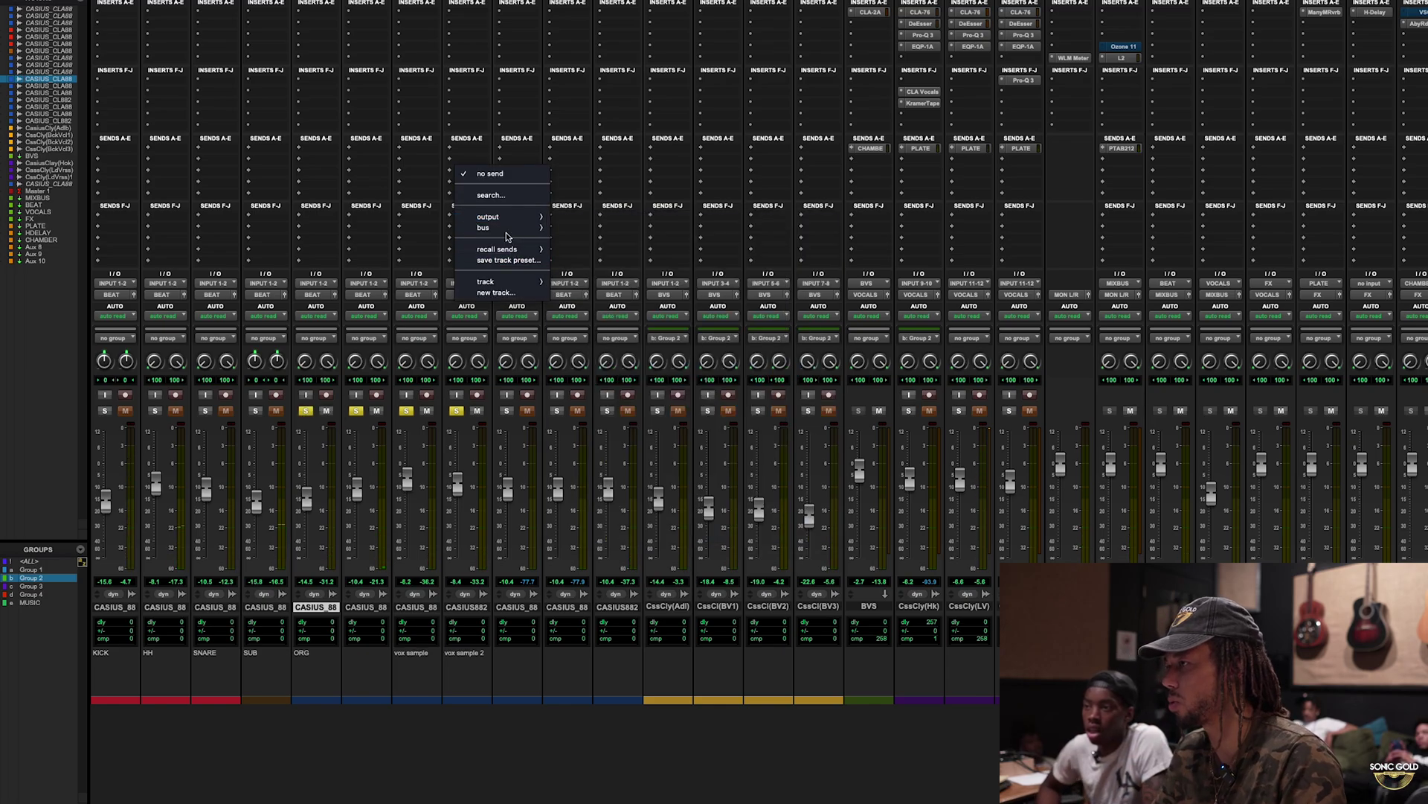
mouse_move(515, 232)
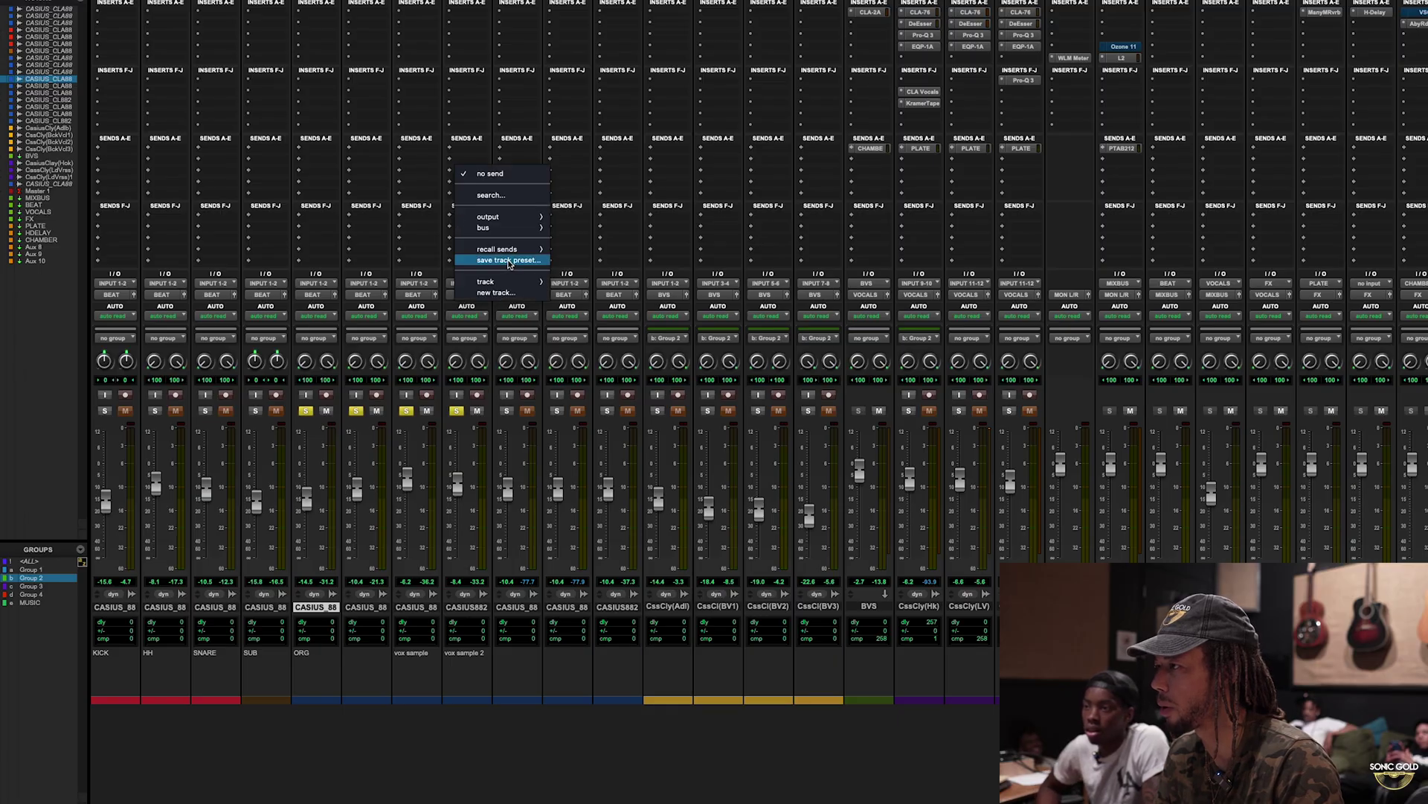
left_click(630, 624)
key("space")
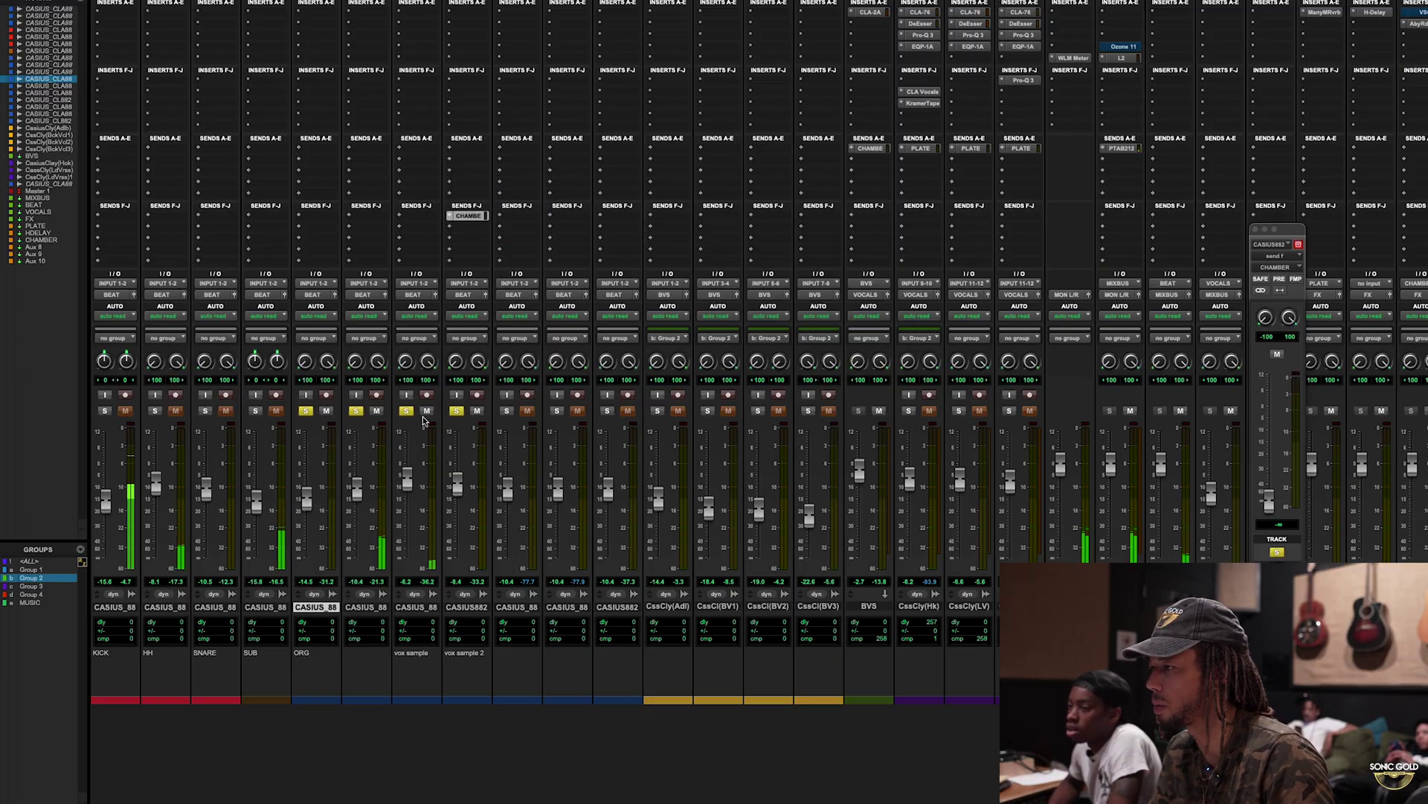
left_click(450, 413)
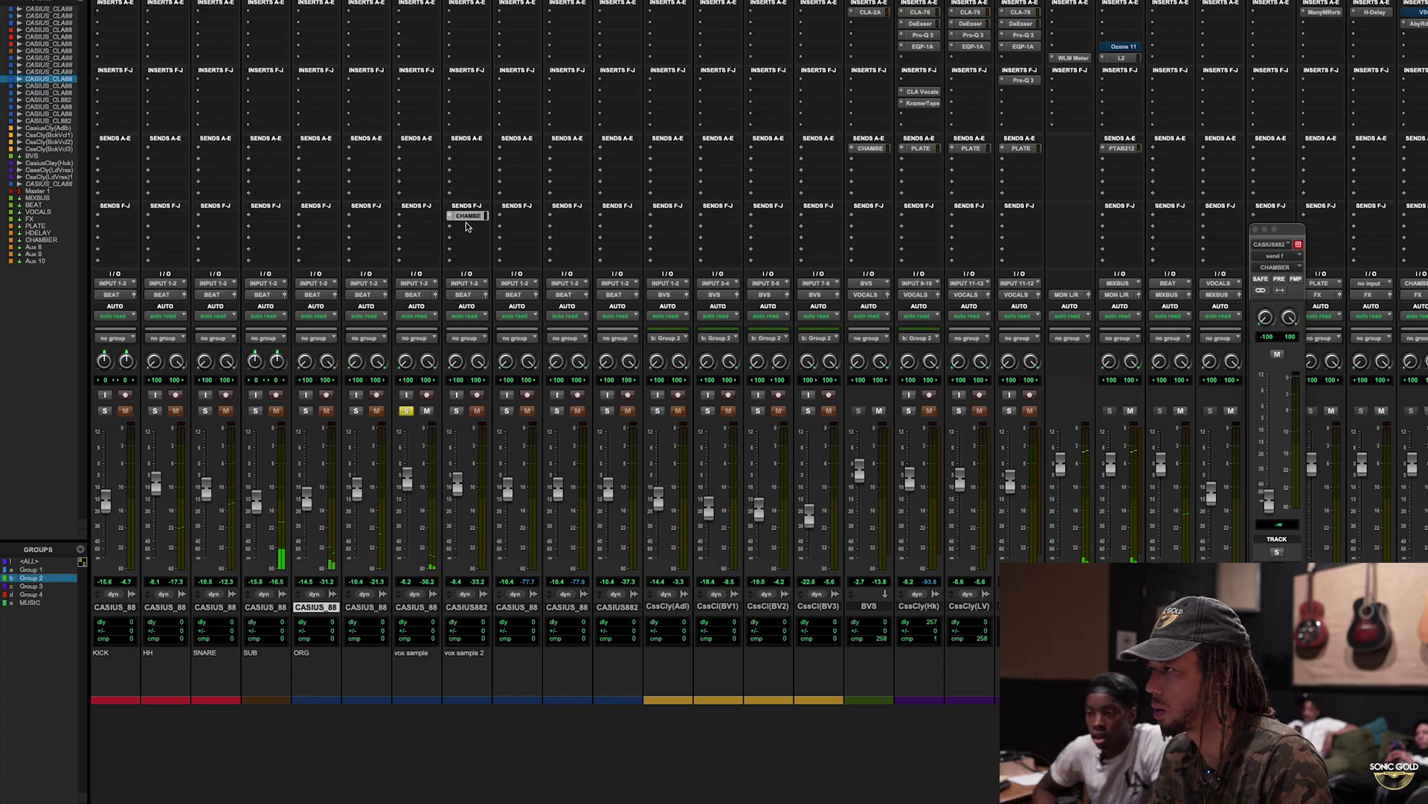
Raise the CHAMBER sends of vox sample and vox sample 2 to about +7.2 and +6.5 dB, and the ORG fader to -12.3 dB.
left_click_drag(1269, 500, 1271, 461)
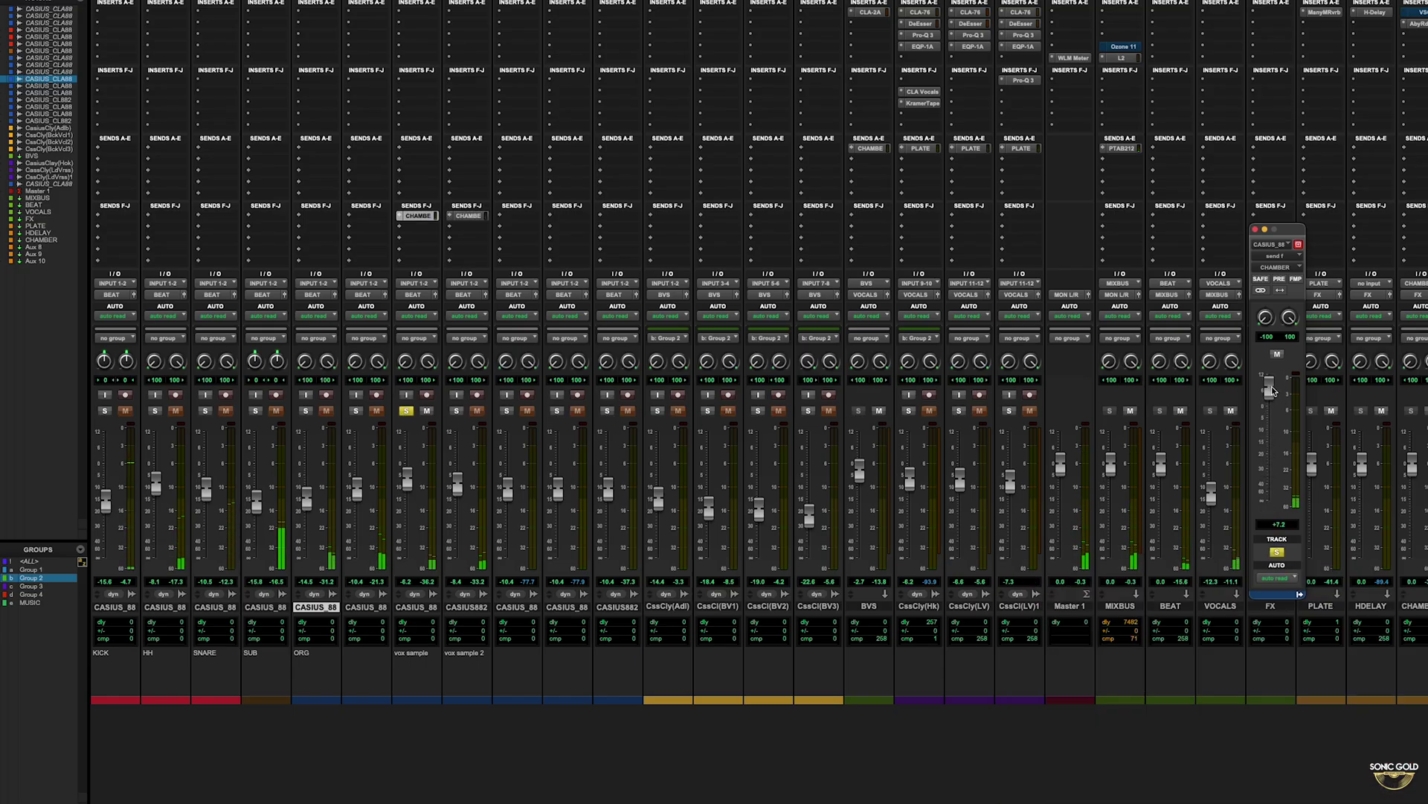
left_click(1276, 355)
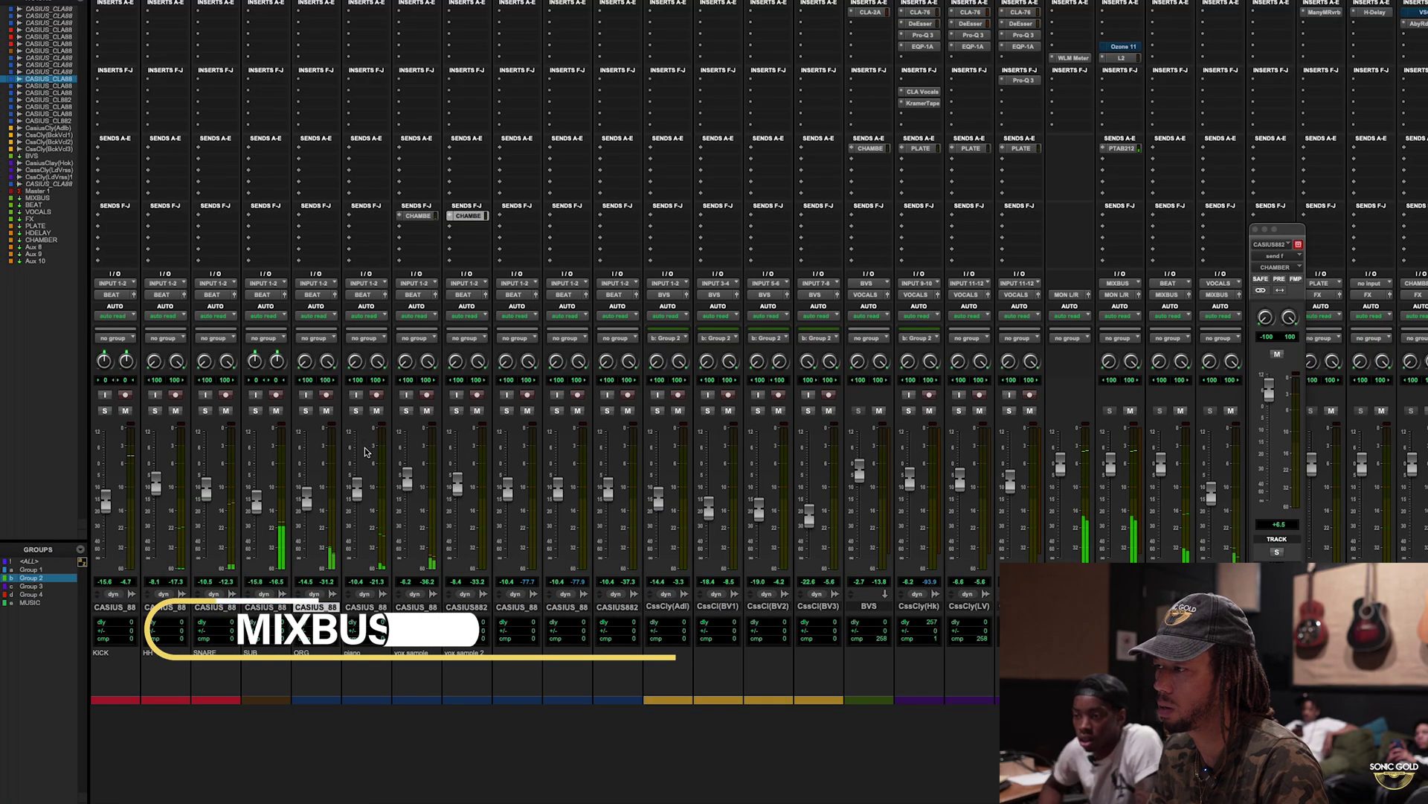
left_click_drag(307, 507, 307, 504)
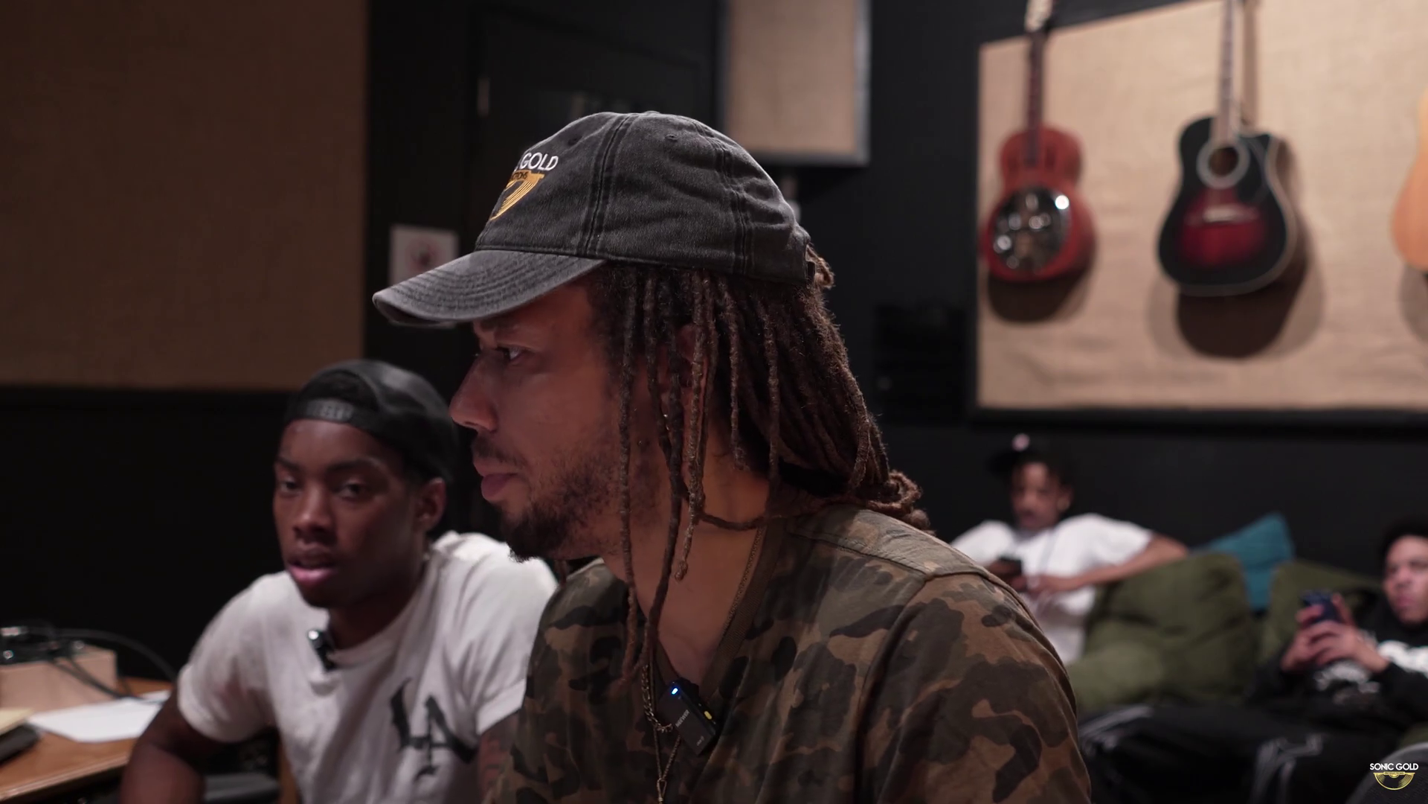
Insert a stereo dbx-160 compressor on the BEAT bus and lower its threshold to about 0.230 during playback.
left_click(922, 52)
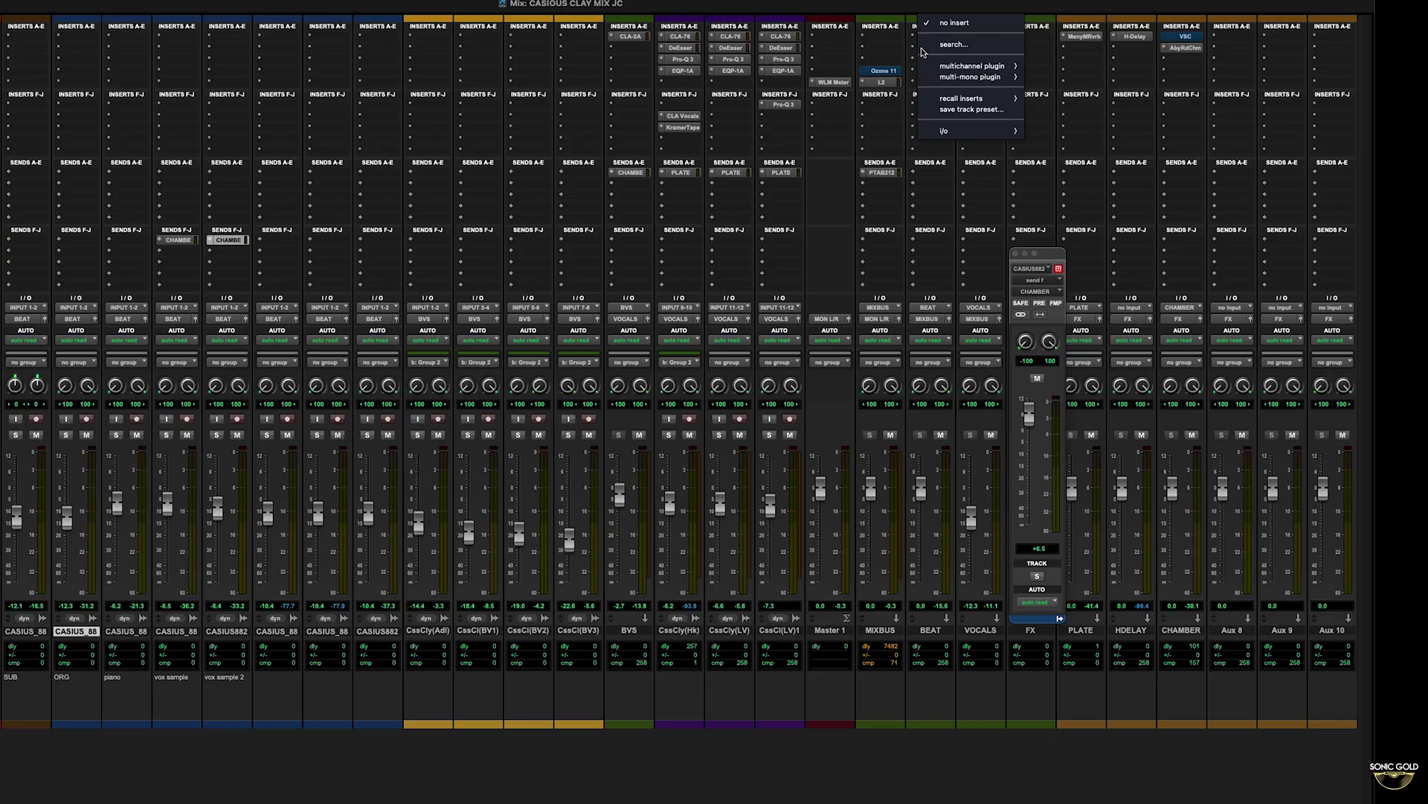
mouse_move(979, 65)
mouse_move(1064, 101)
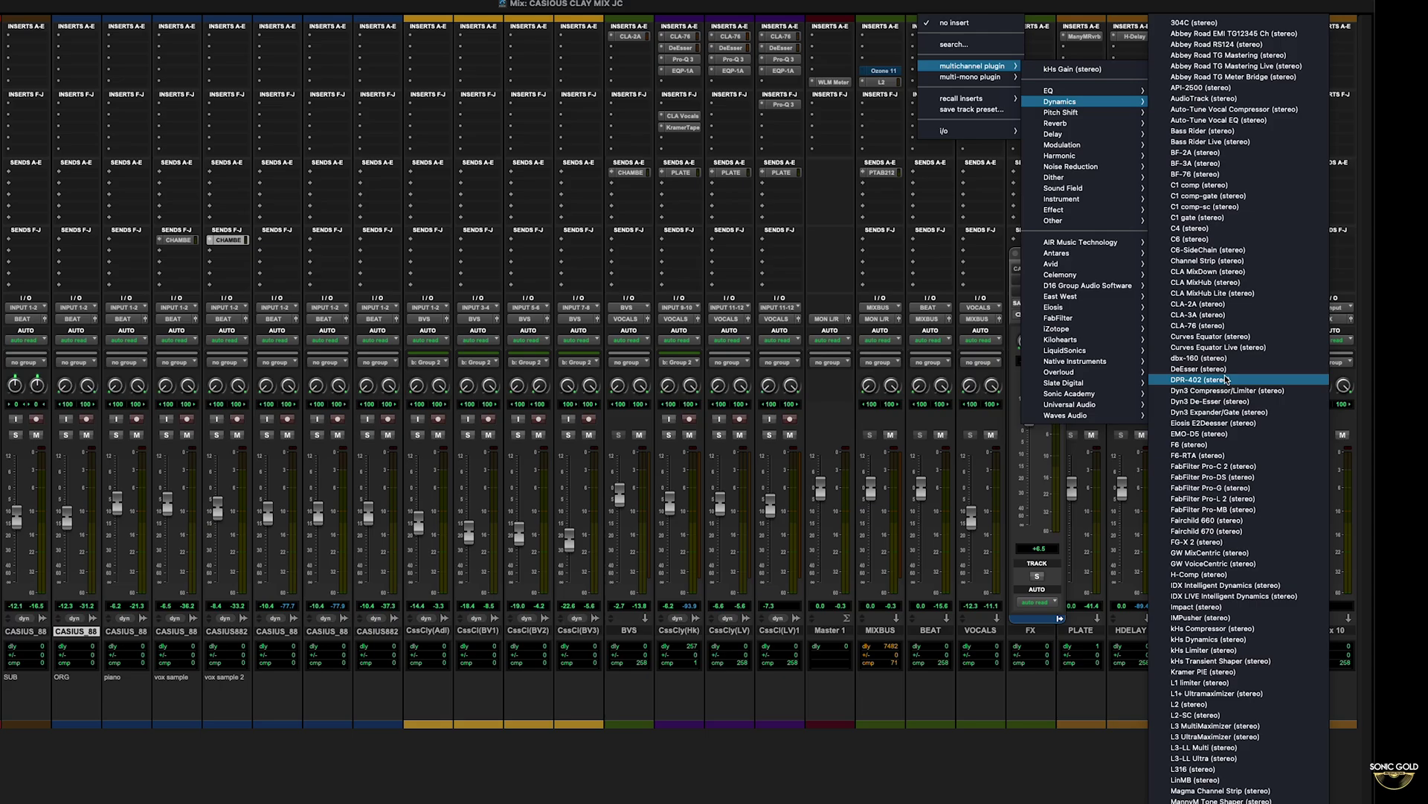
key("Up")
key("Up")
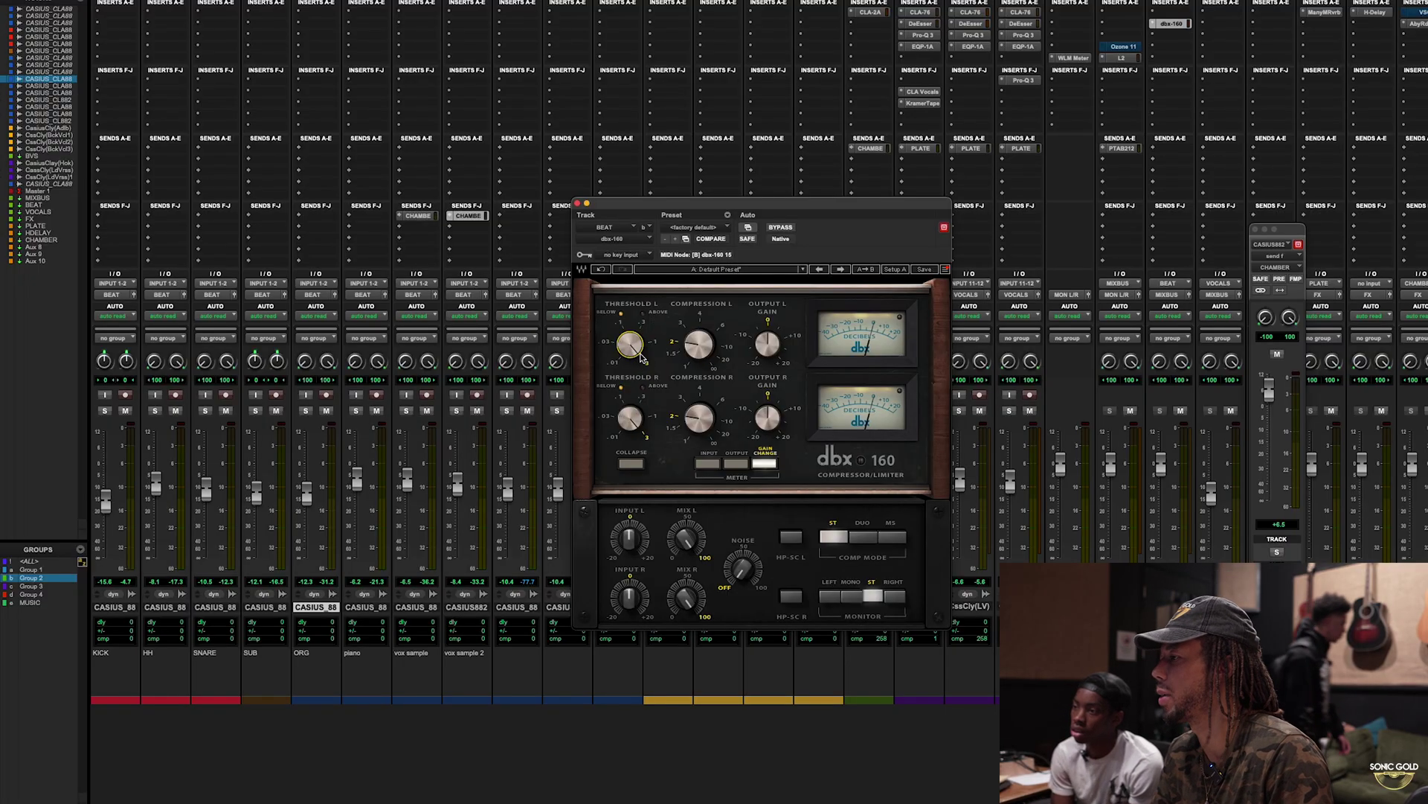
key("space")
left_click_drag(634, 348, 634, 327)
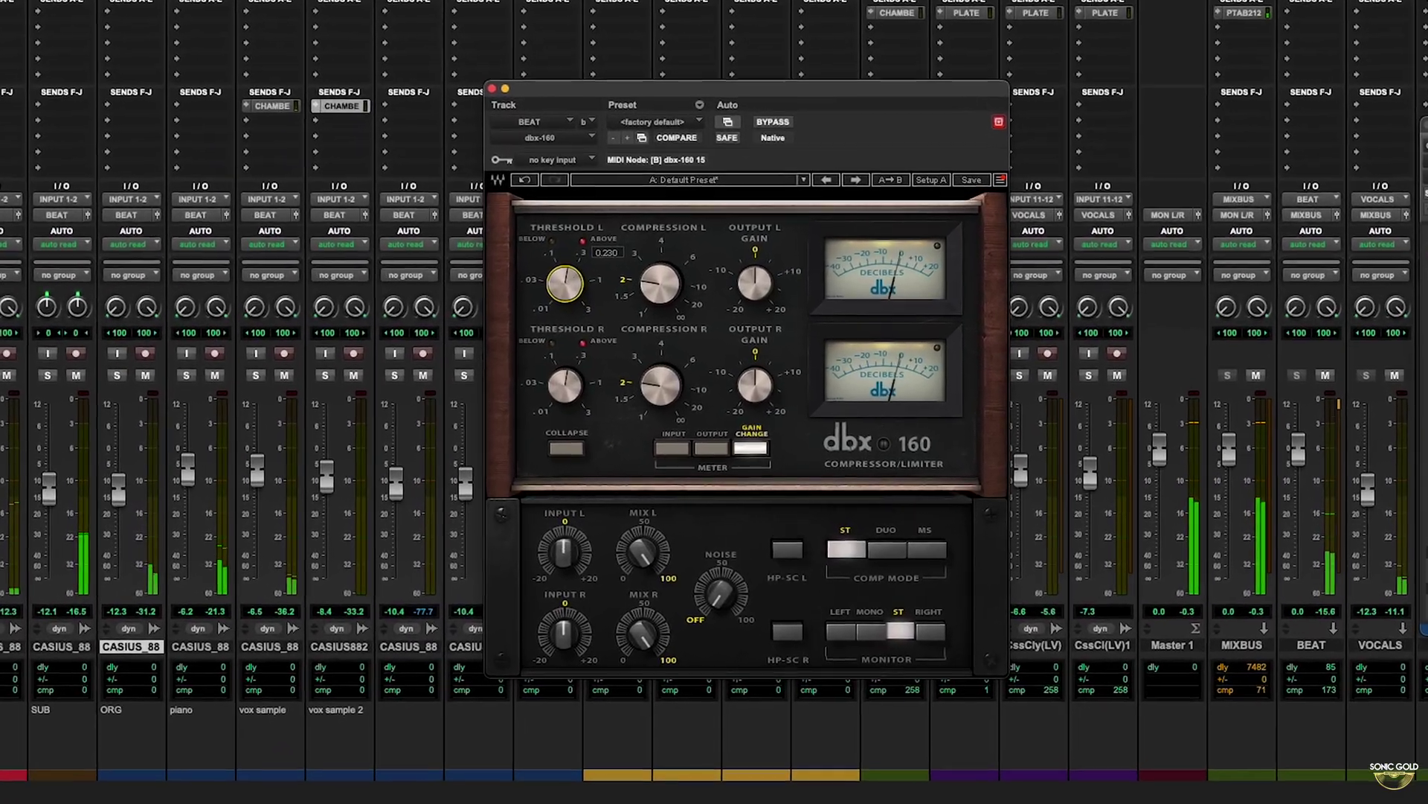
key("Down")
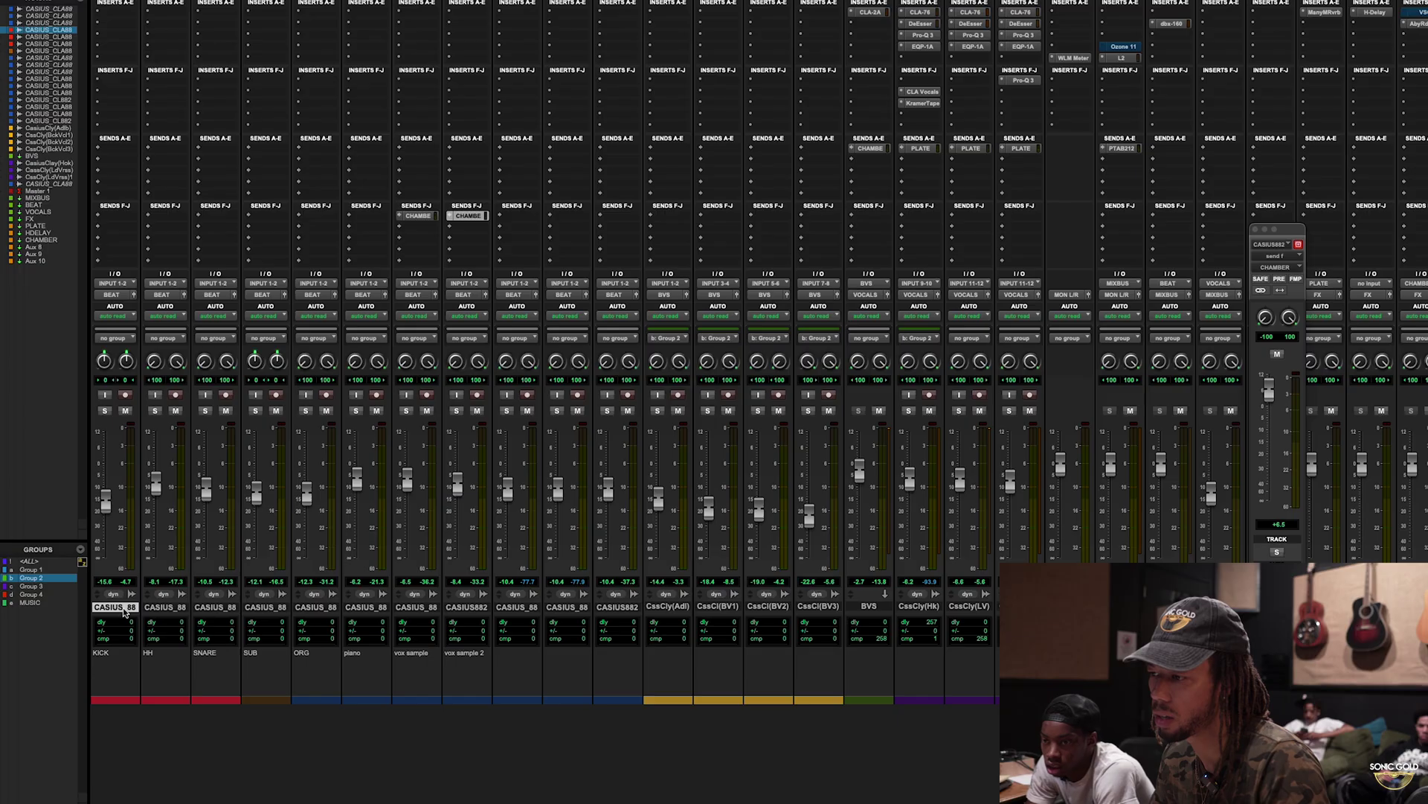
Play the beat and insert the stereo Lo-Fi plugin on the SNARE track.
key("space")
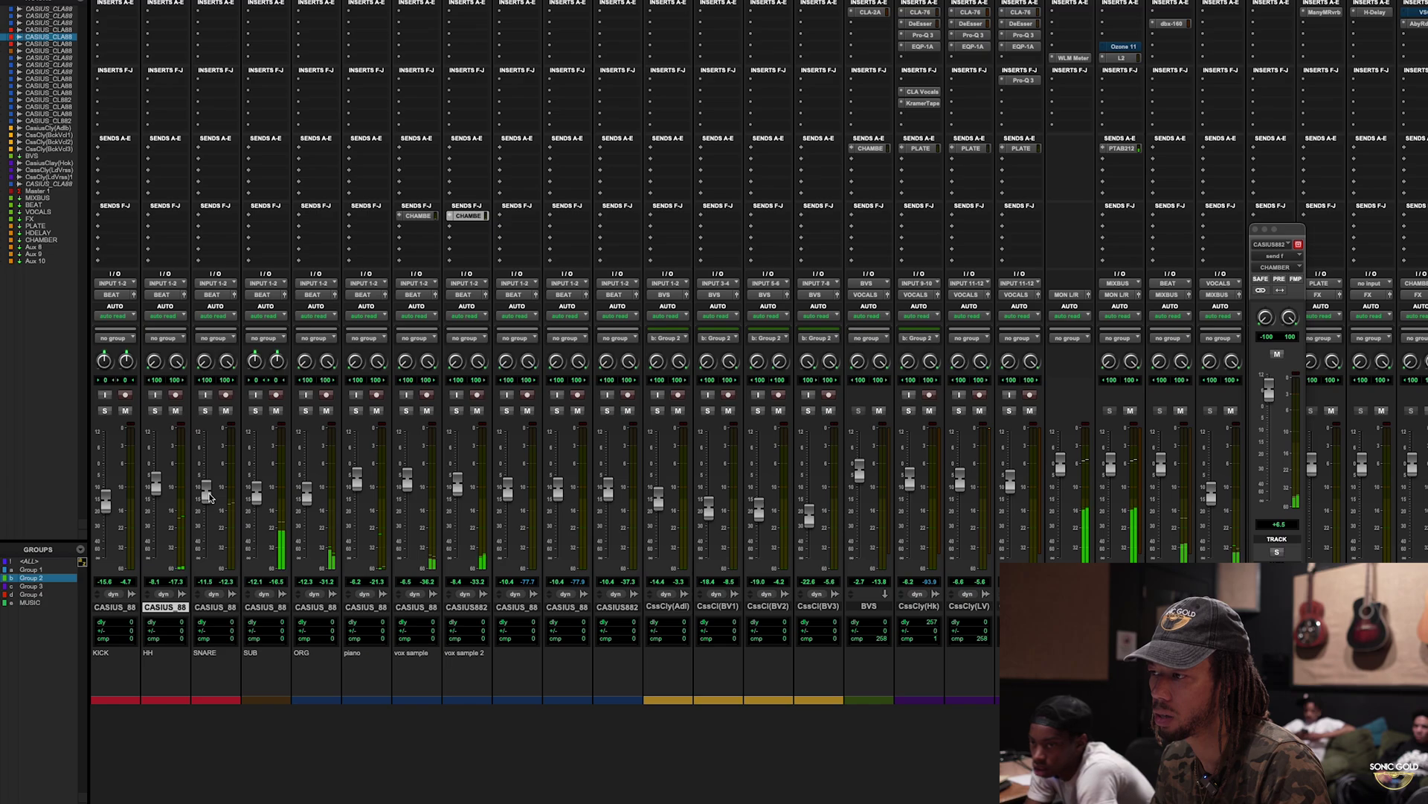
left_click(207, 20)
key("l")
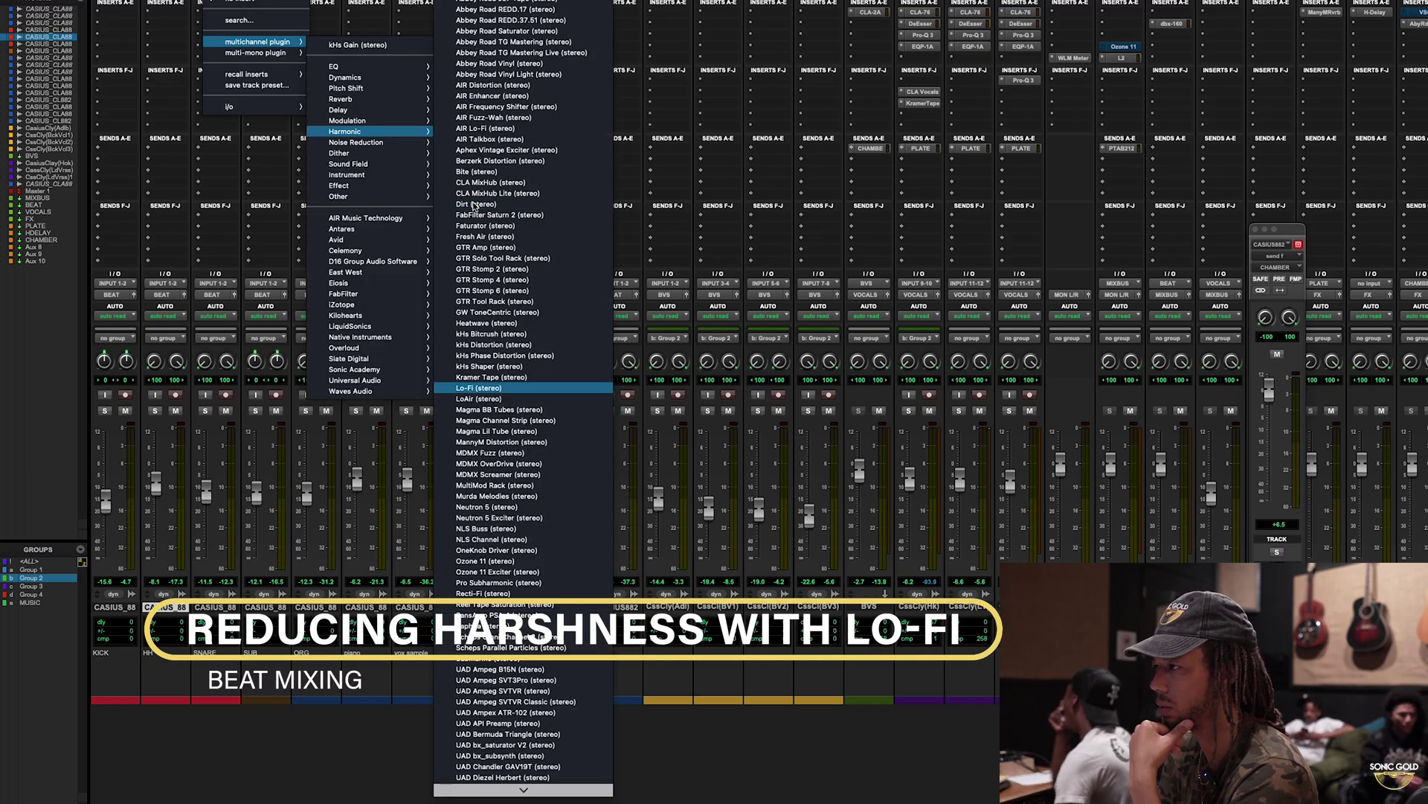
key("Return")
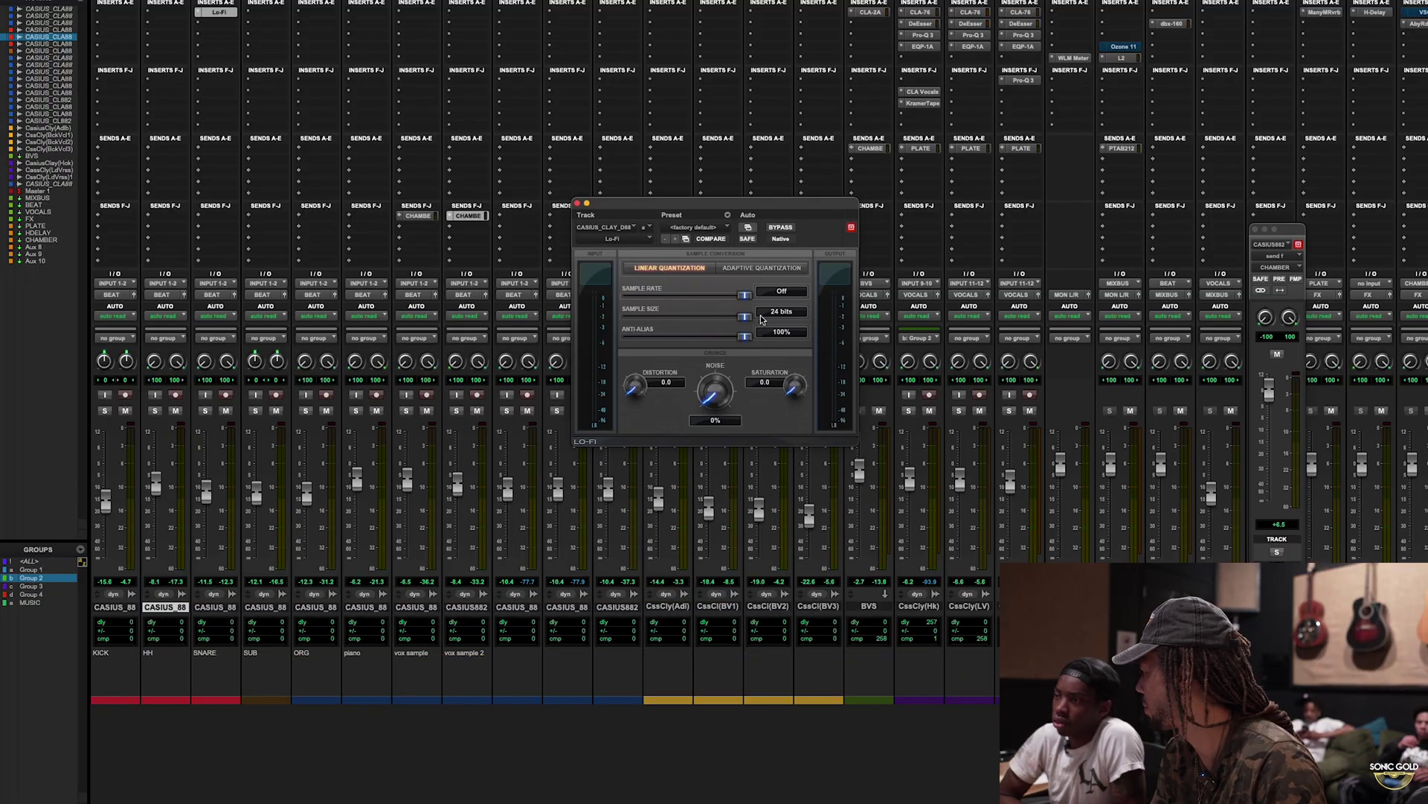
Set Lo-Fi's sample rate to 24000 Hertz and its anti-alias to 18%, and compare the snare with the plugin bypassed and active.
left_click_drag(732, 245, 760, 258)
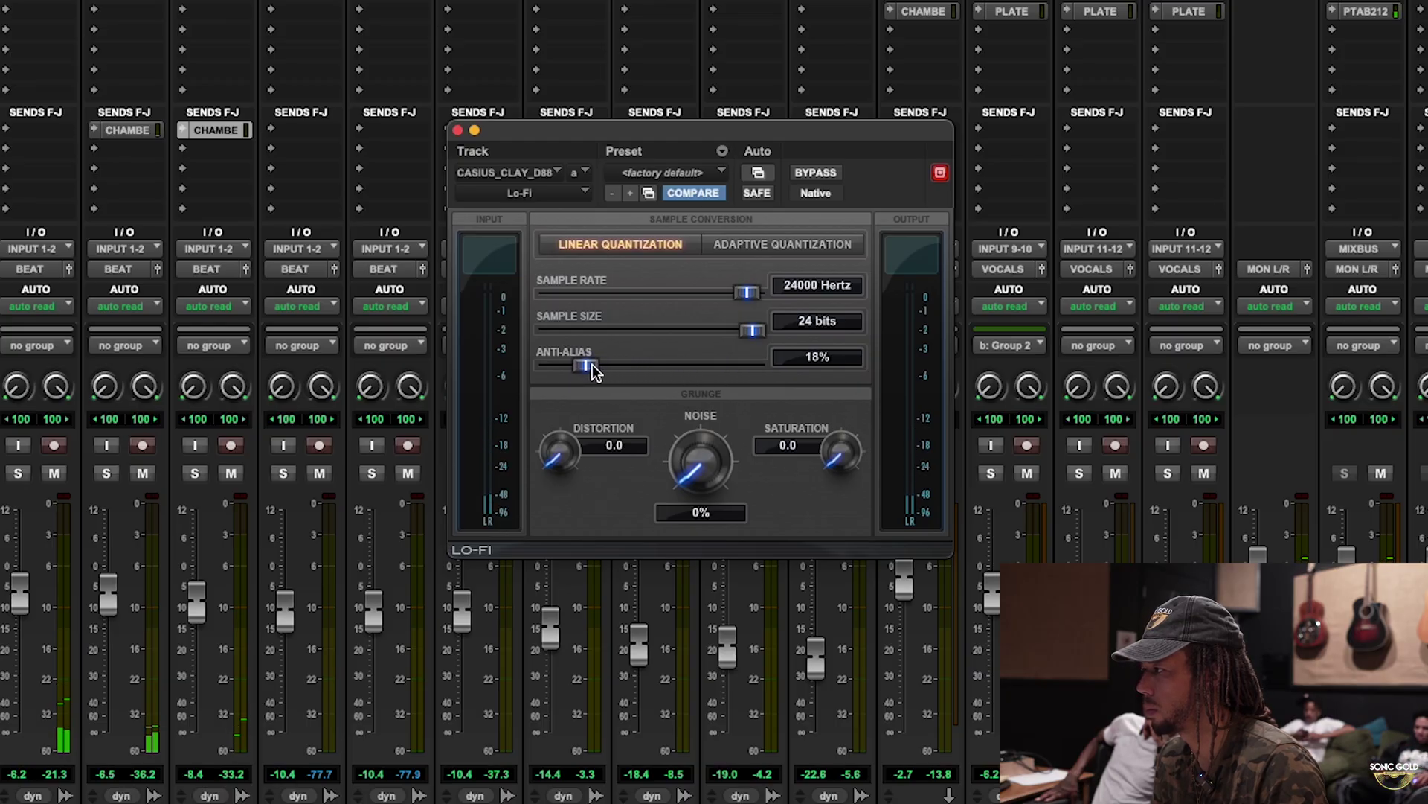
left_click_drag(592, 372, 594, 372)
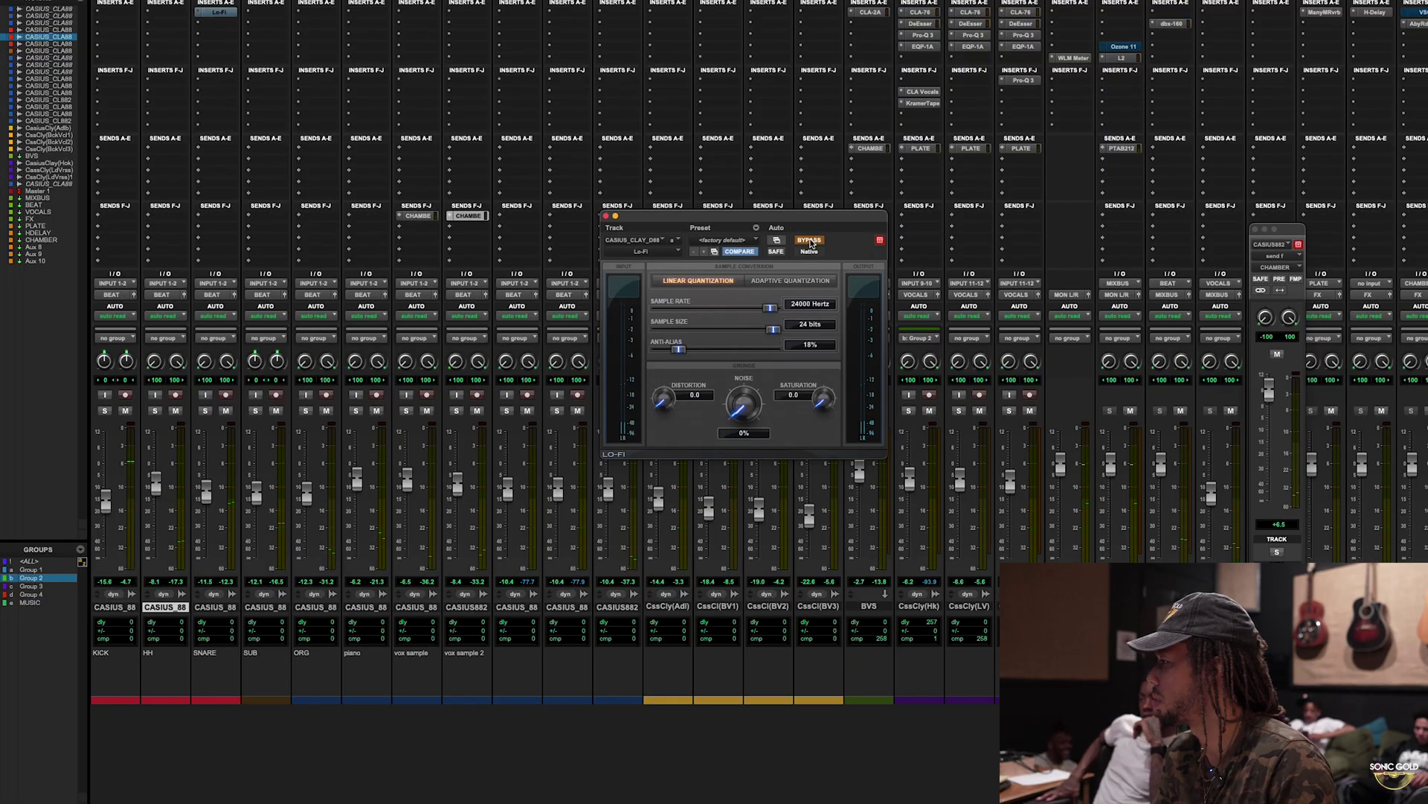
left_click(815, 172)
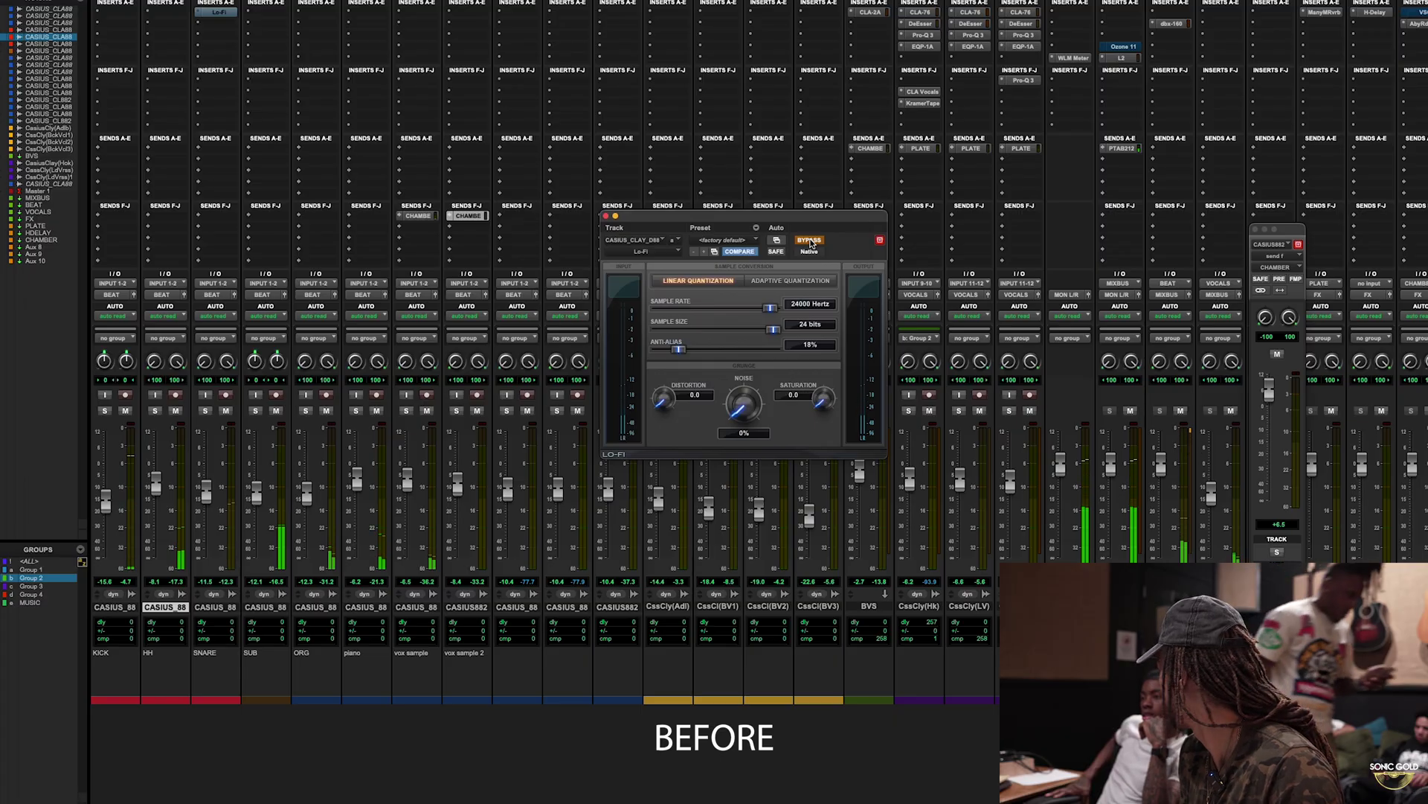
left_click(810, 240)
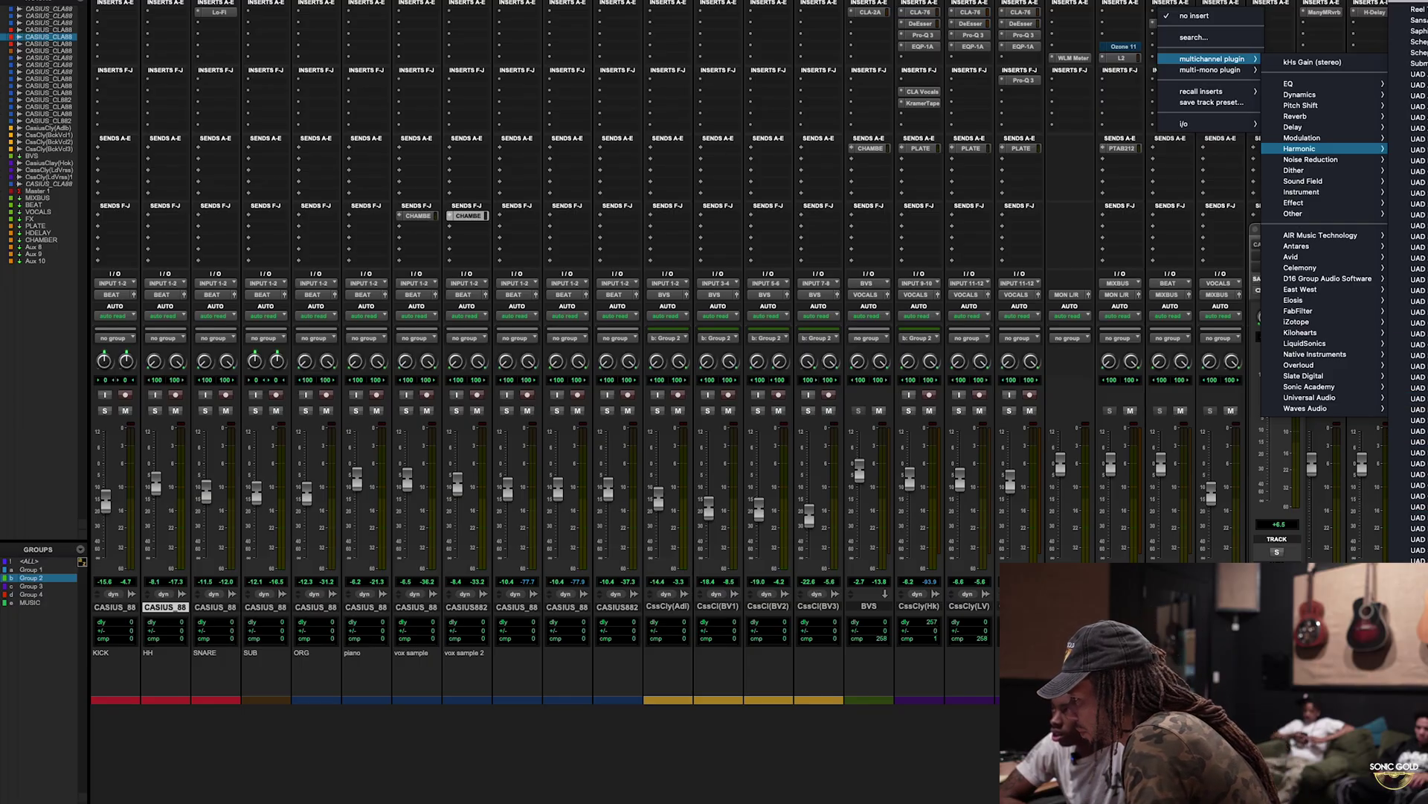
Try the UAD Ampex ATR-102 on the BEAT bus, replace it with Kramer Tape, and adjust the Kramer Tape's record level.
left_click(1302, 149)
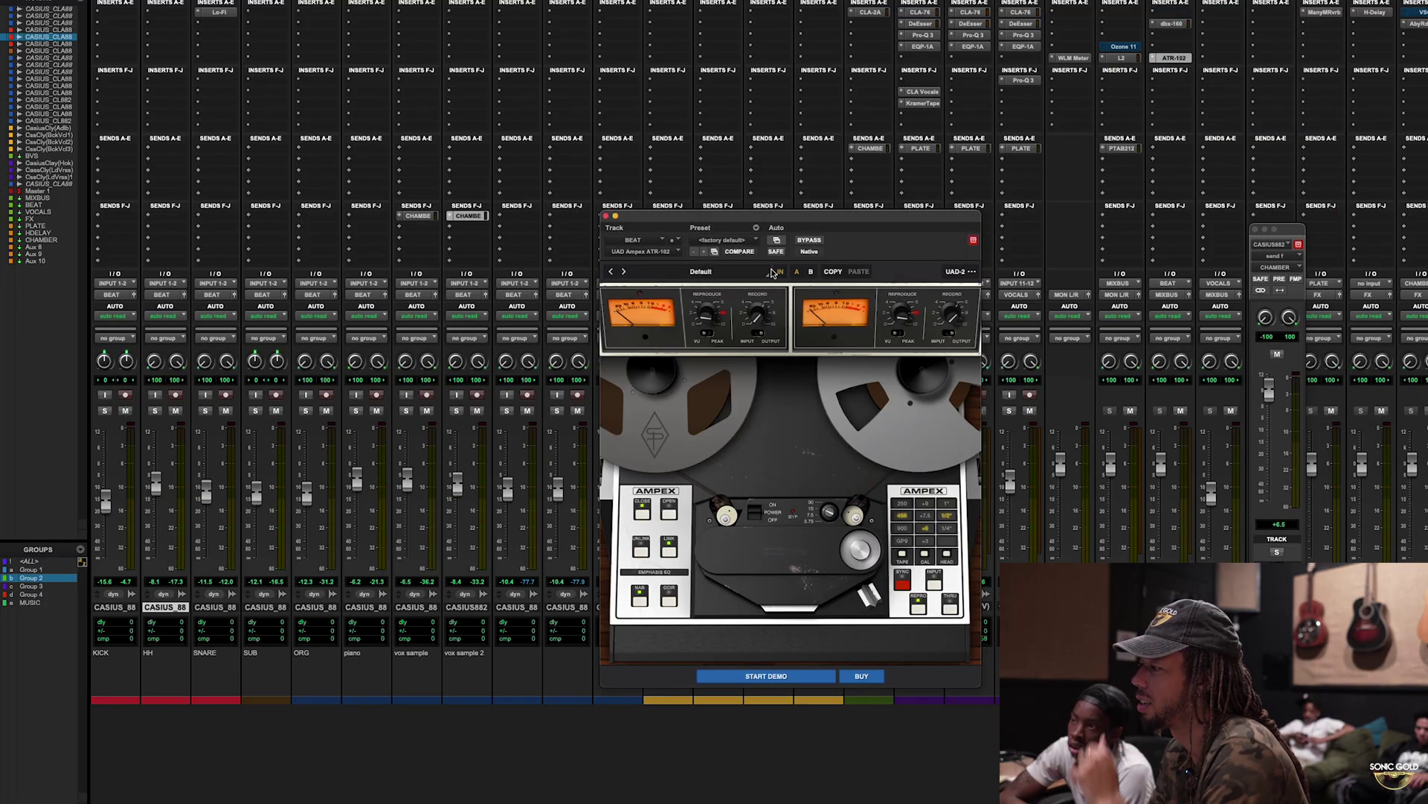
left_click(608, 216)
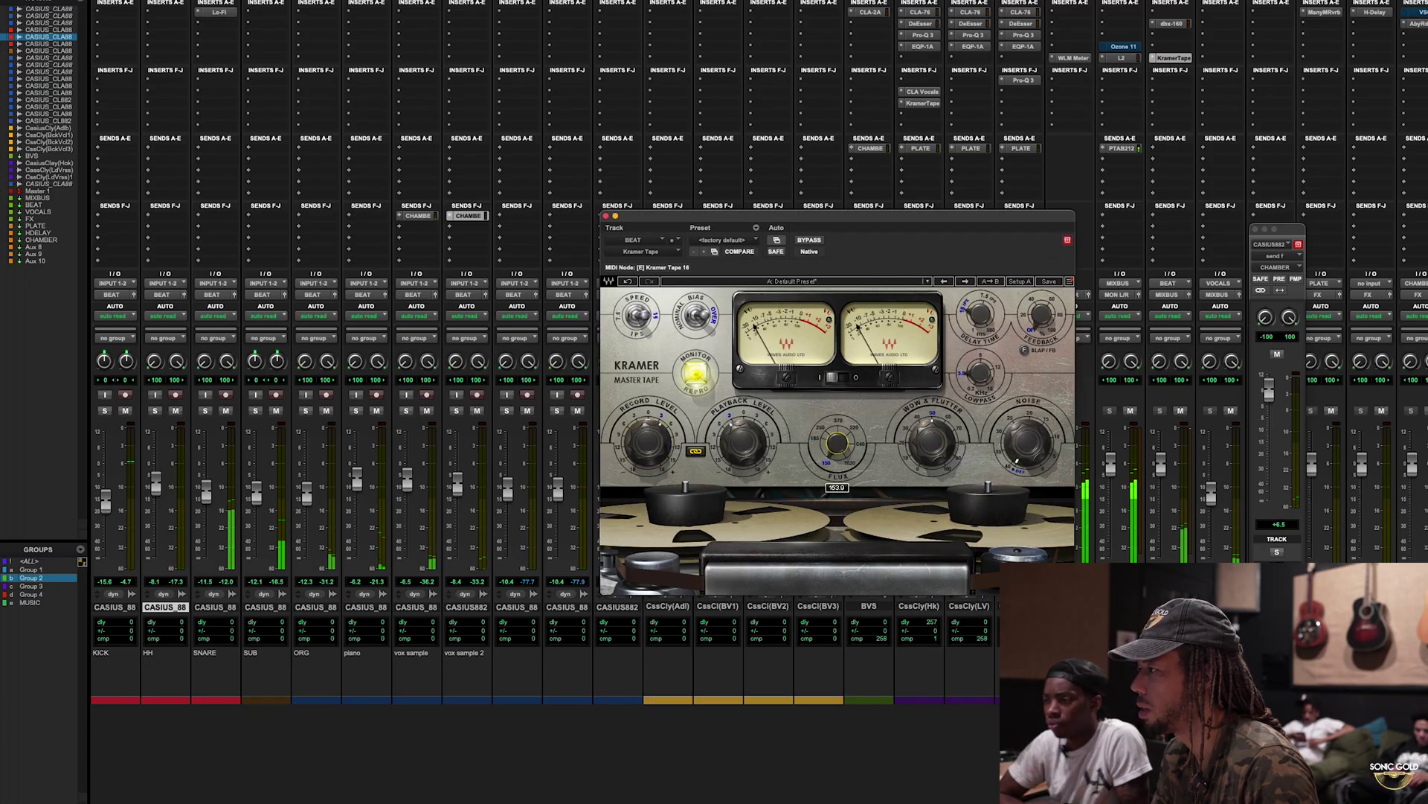
left_click(809, 241)
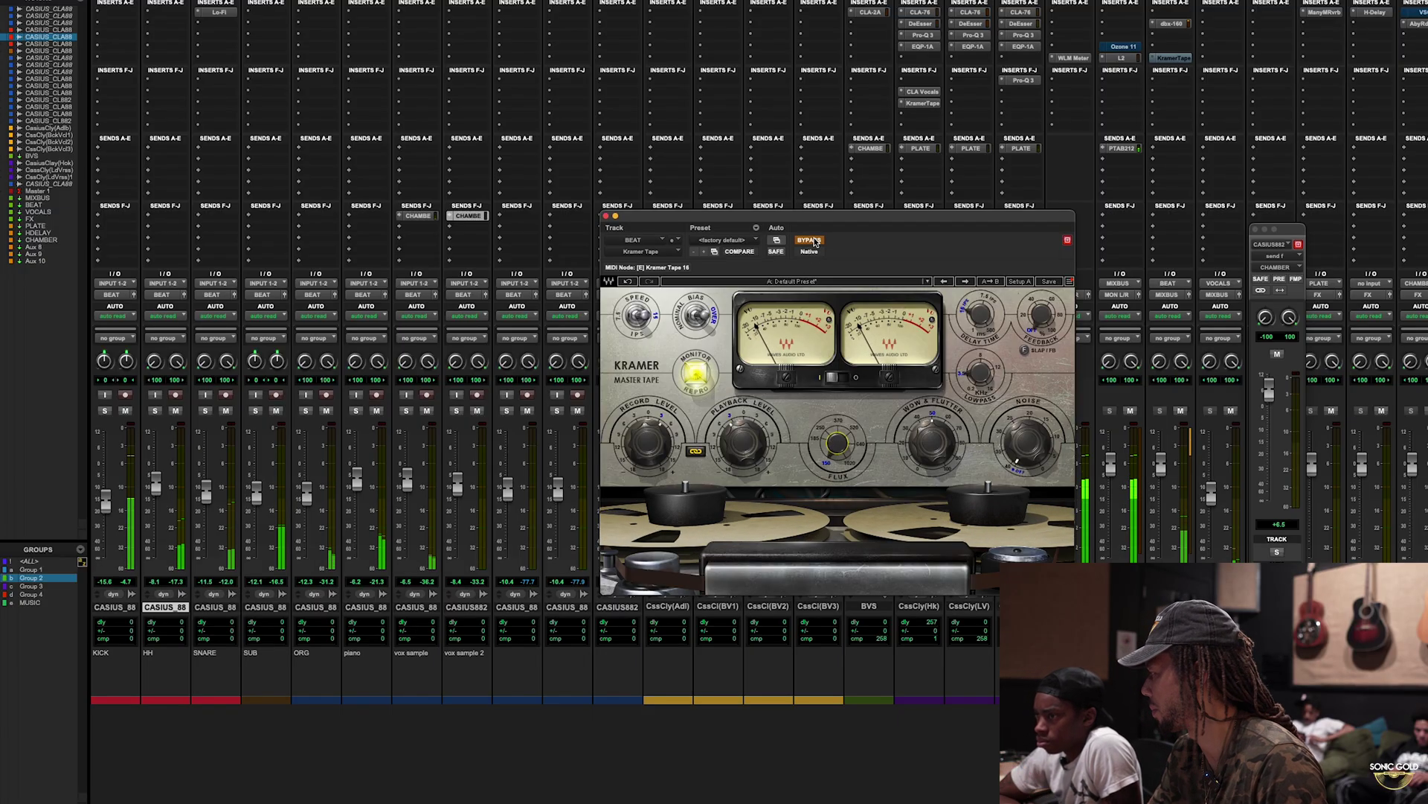
left_click(810, 240)
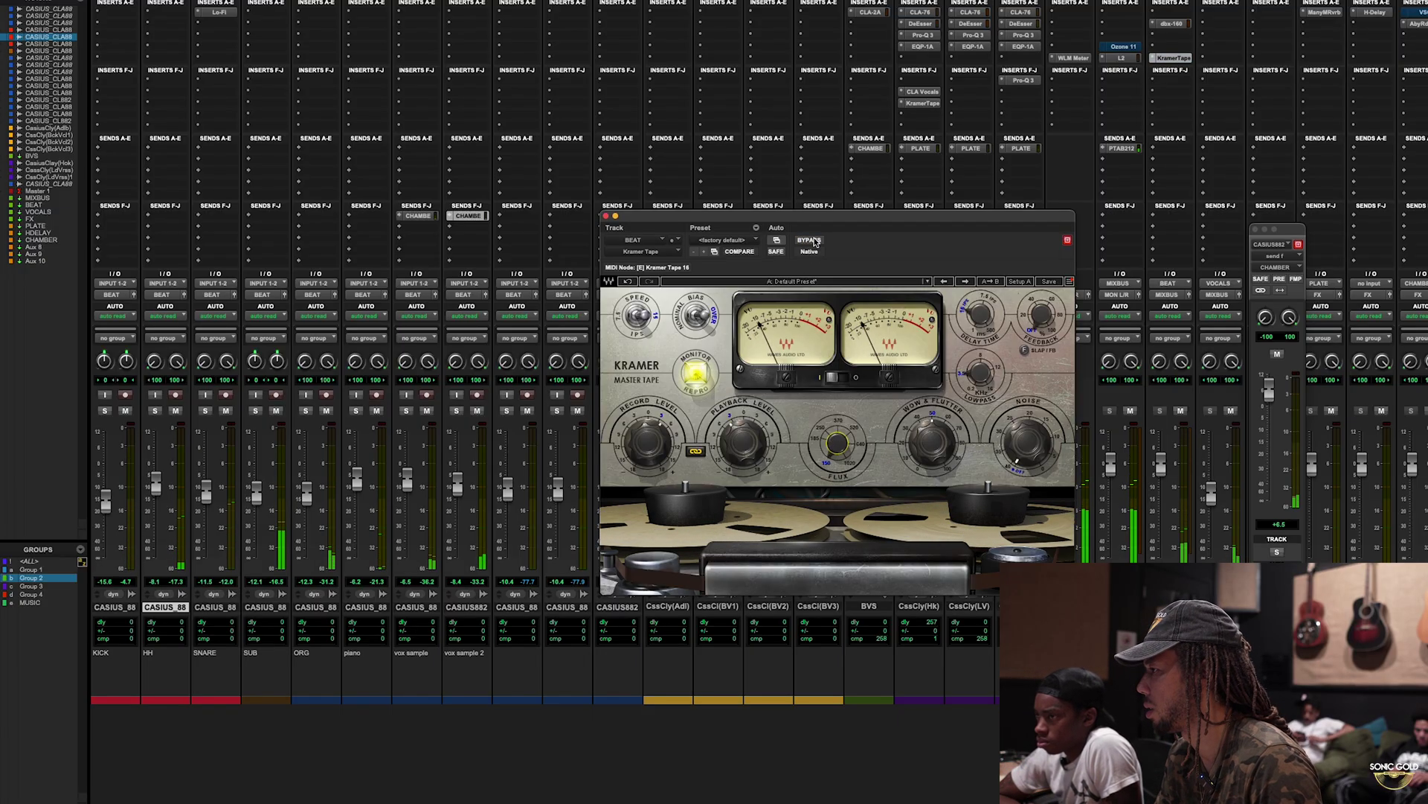
left_click(650, 455)
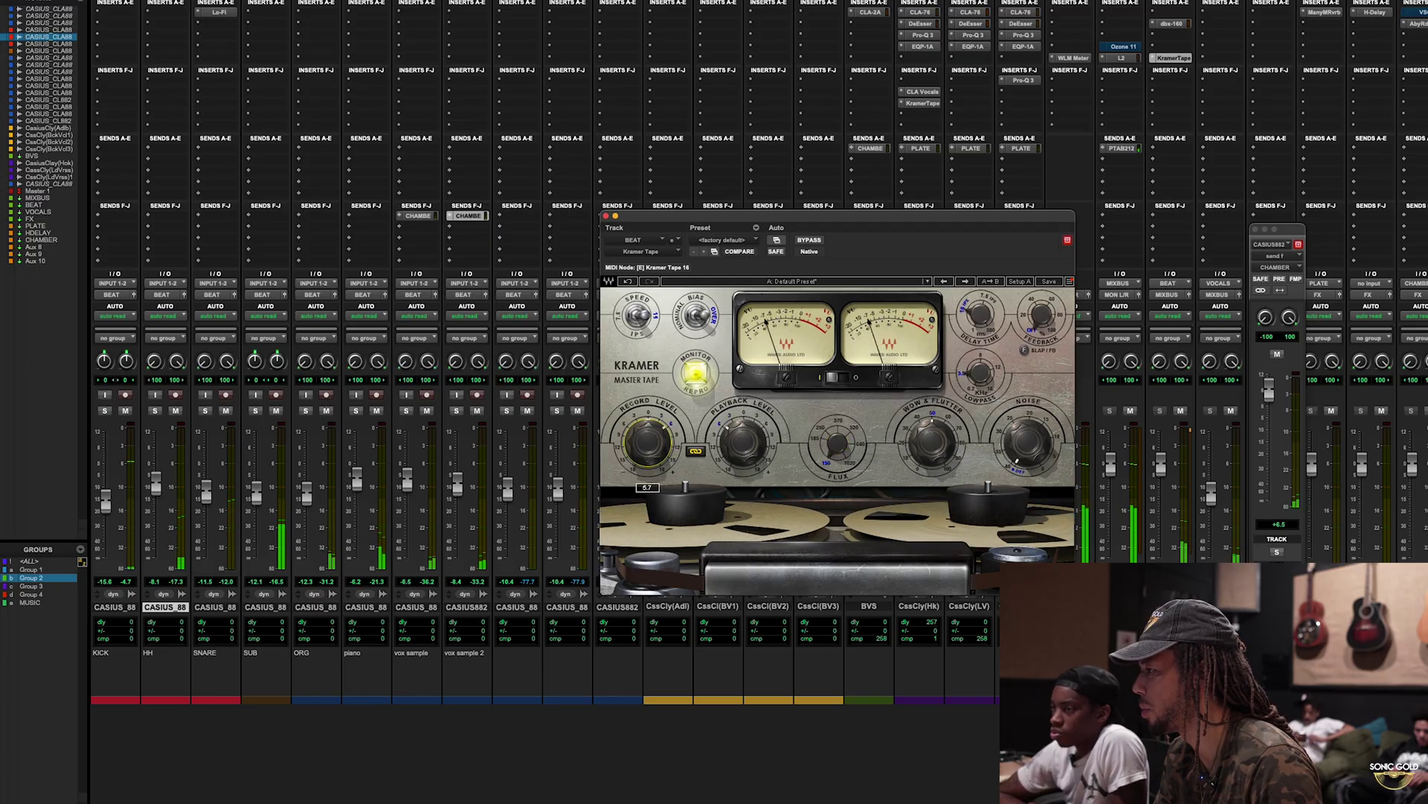
key("super+w")
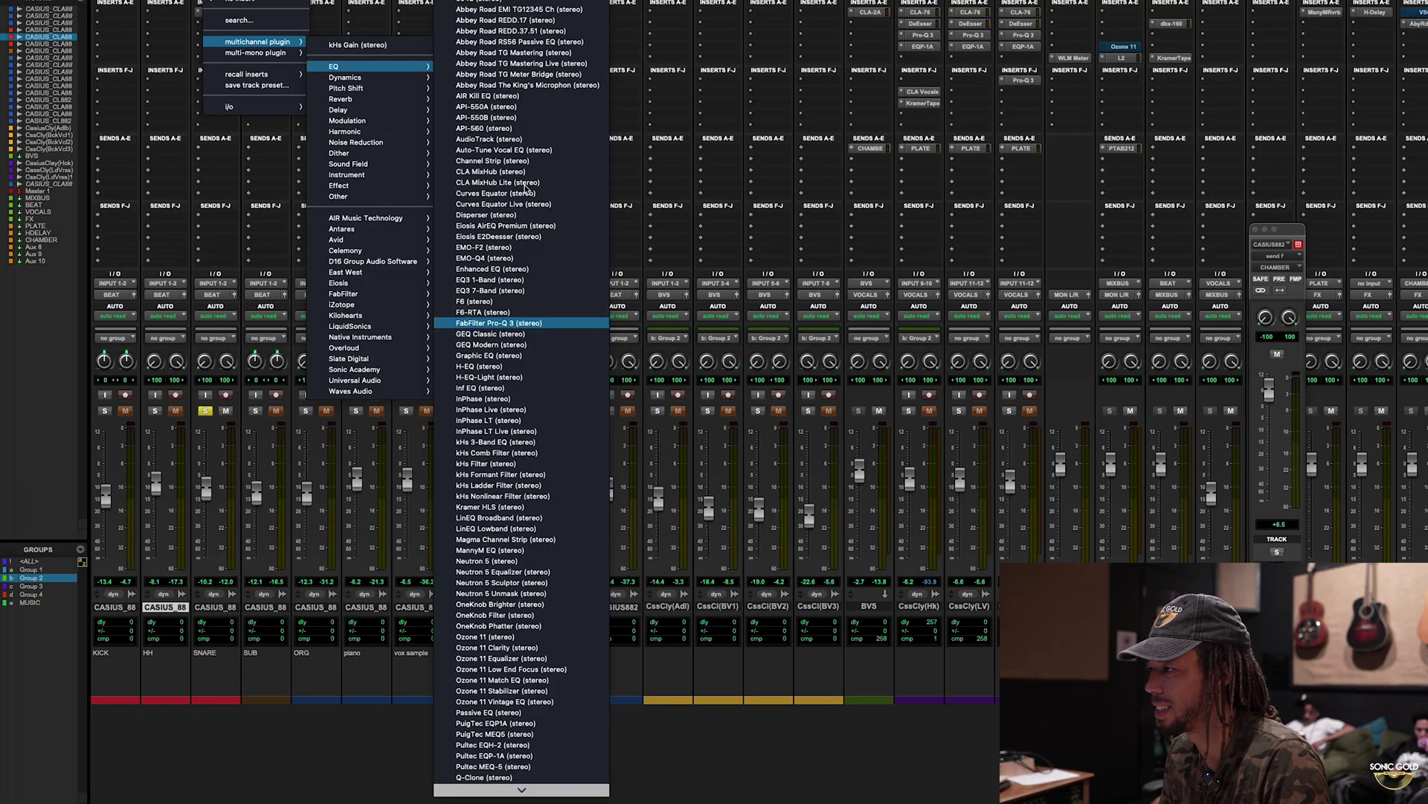
Insert FabFilter Pro-Q 3 on the soloed SNARE track, add a bell cut of about -3.55 dB near 6348 Hz, and clear the solo.
left_click(520, 273)
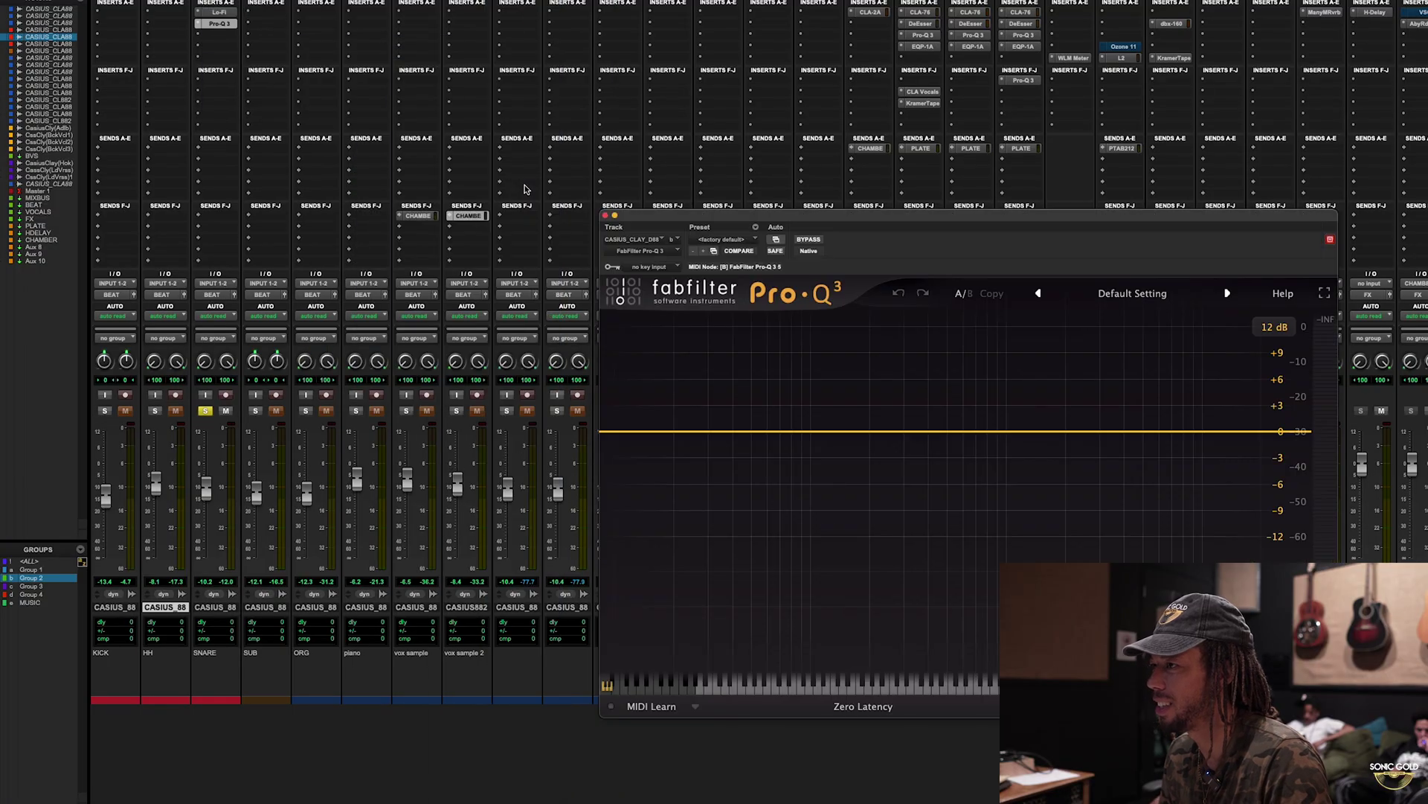
key("space")
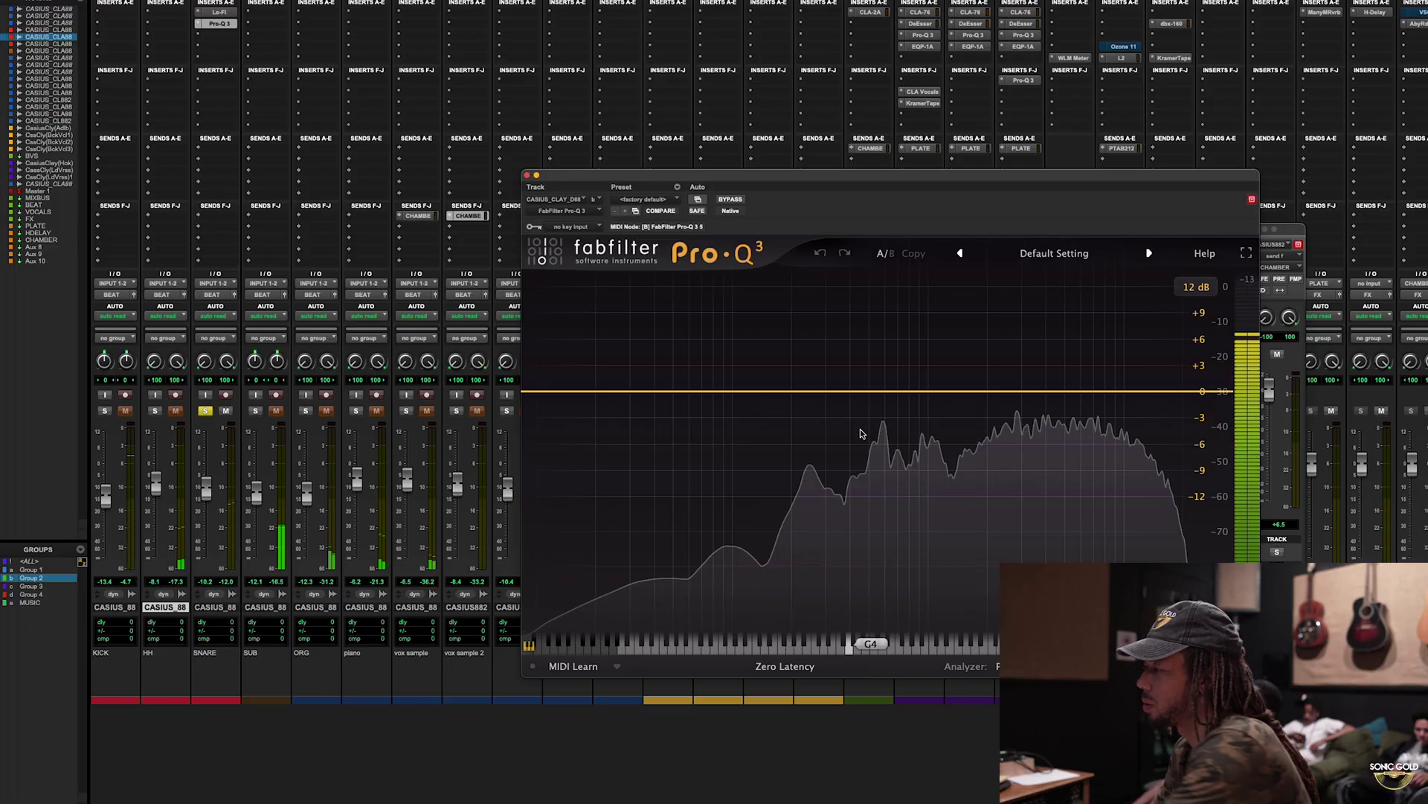
left_click(978, 392)
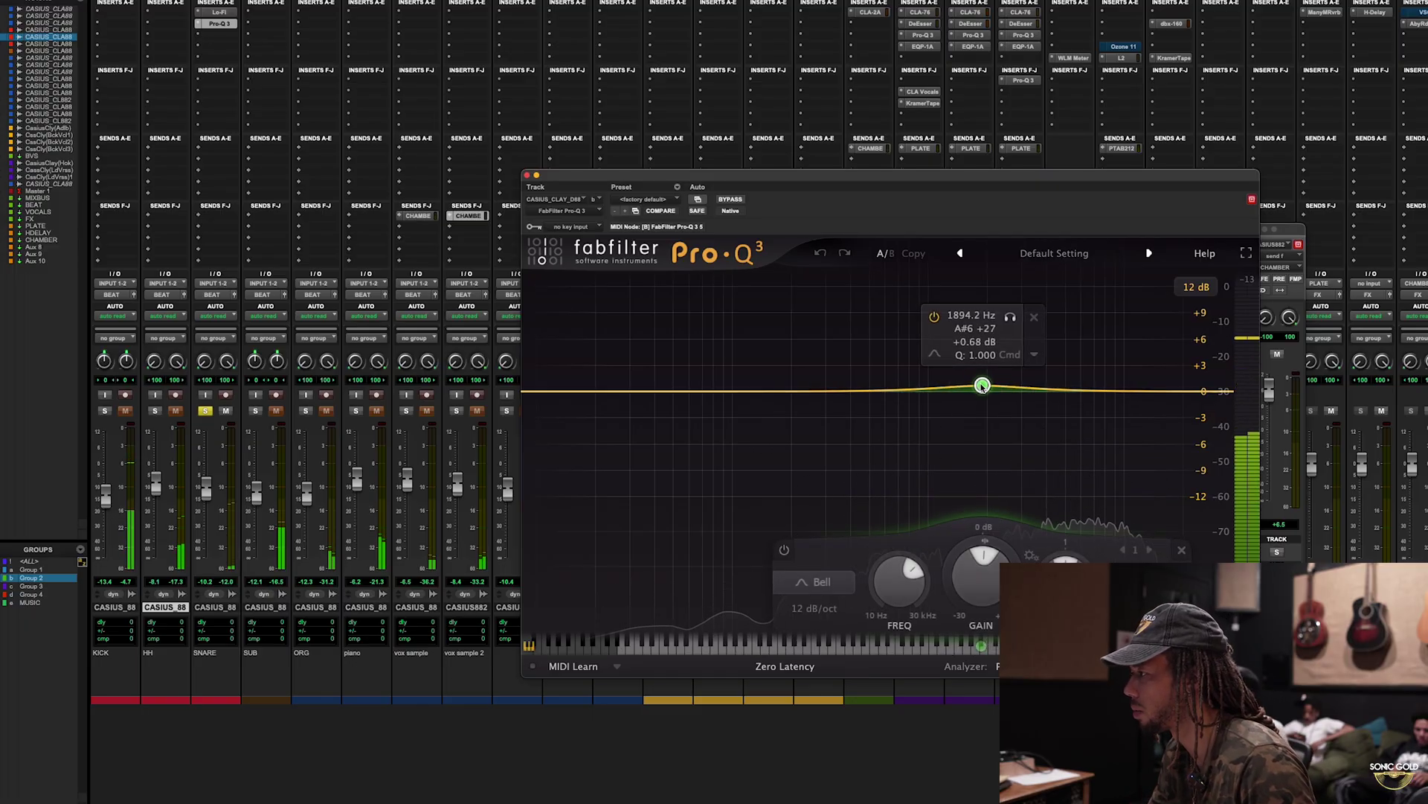
left_click_drag(1011, 317, 1093, 317)
left_click_drag(1065, 393, 1084, 432)
left_click(206, 412)
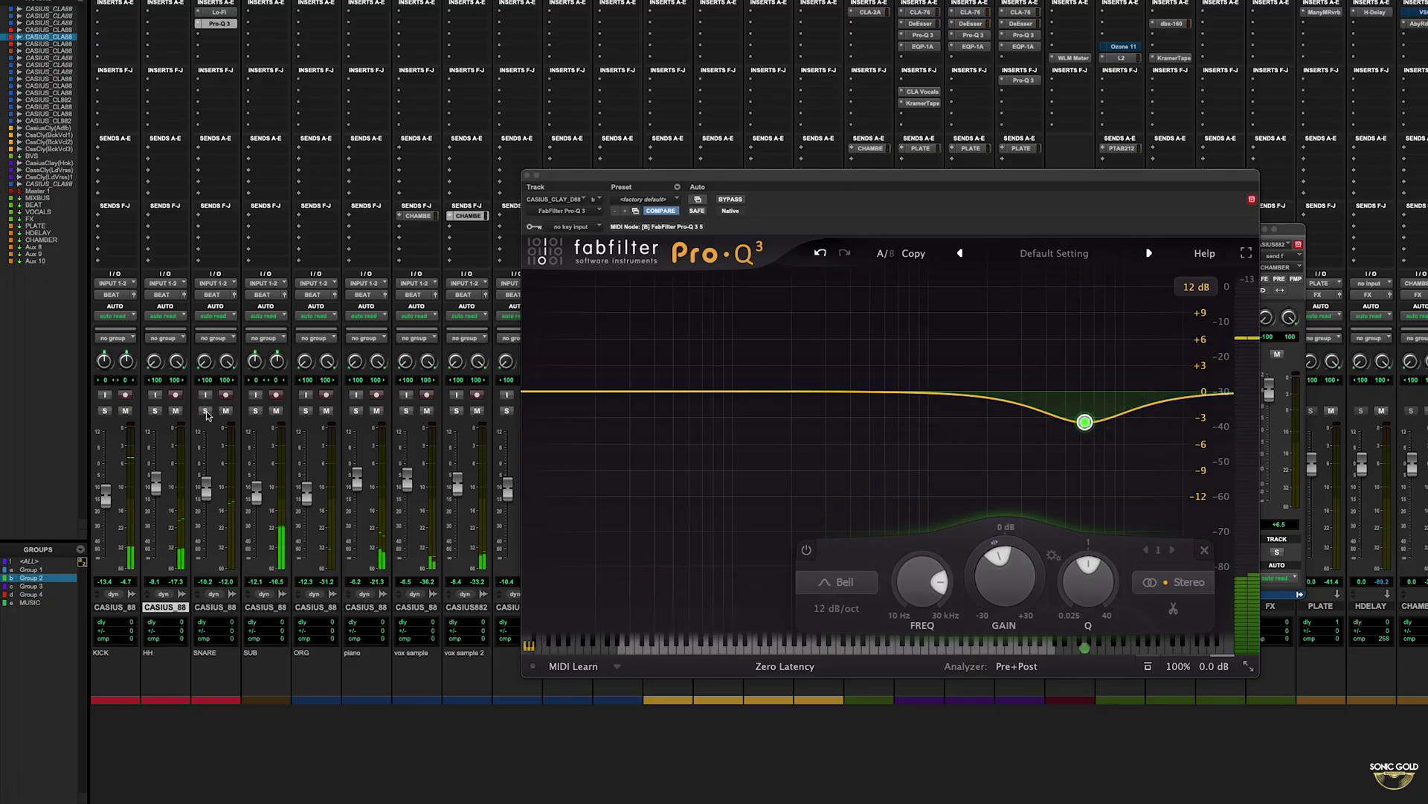
Move the snare's bell cut lower and deeper, raise the output level to +0.33 dB, and compare the EQ bypassed and active.
left_click(718, 343)
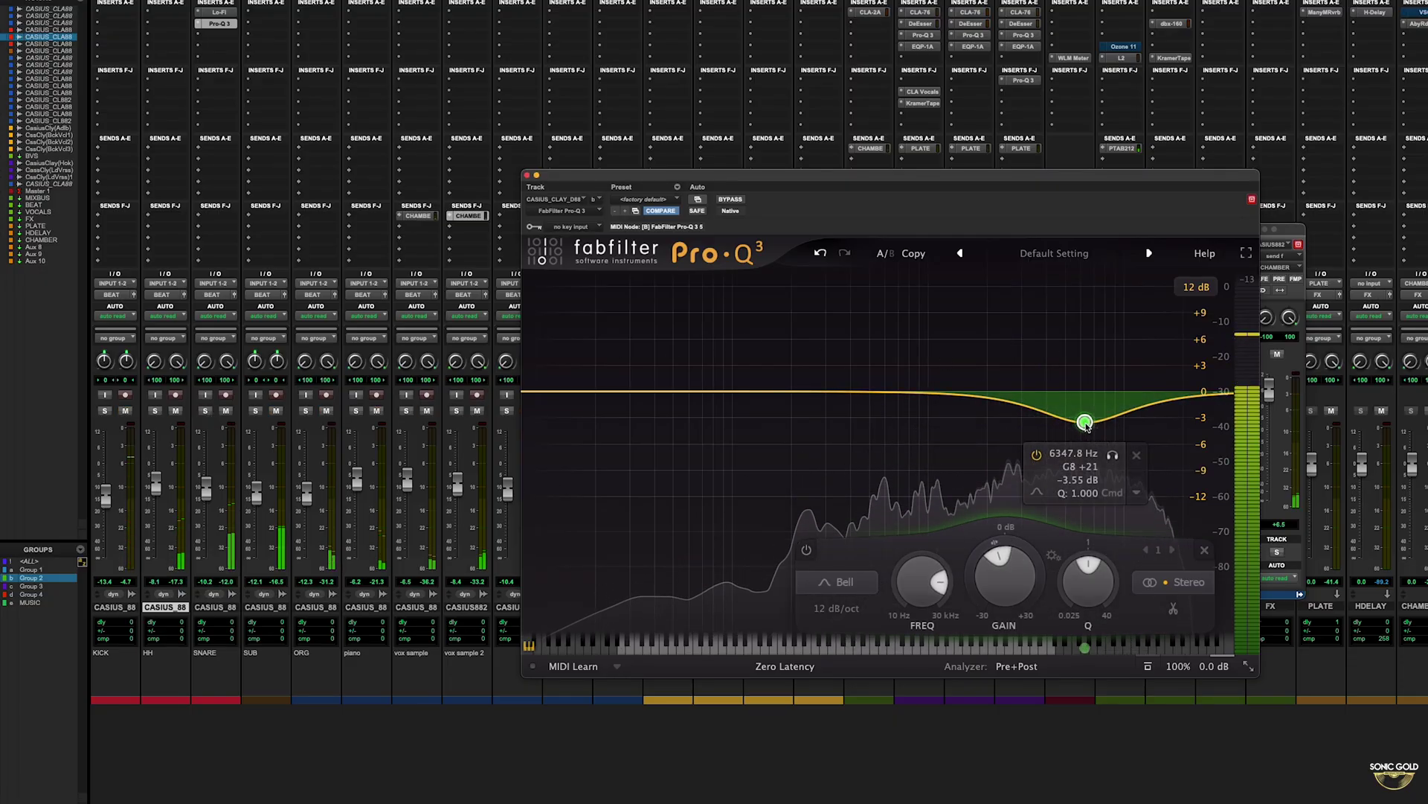
left_click_drag(1086, 424, 1038, 430)
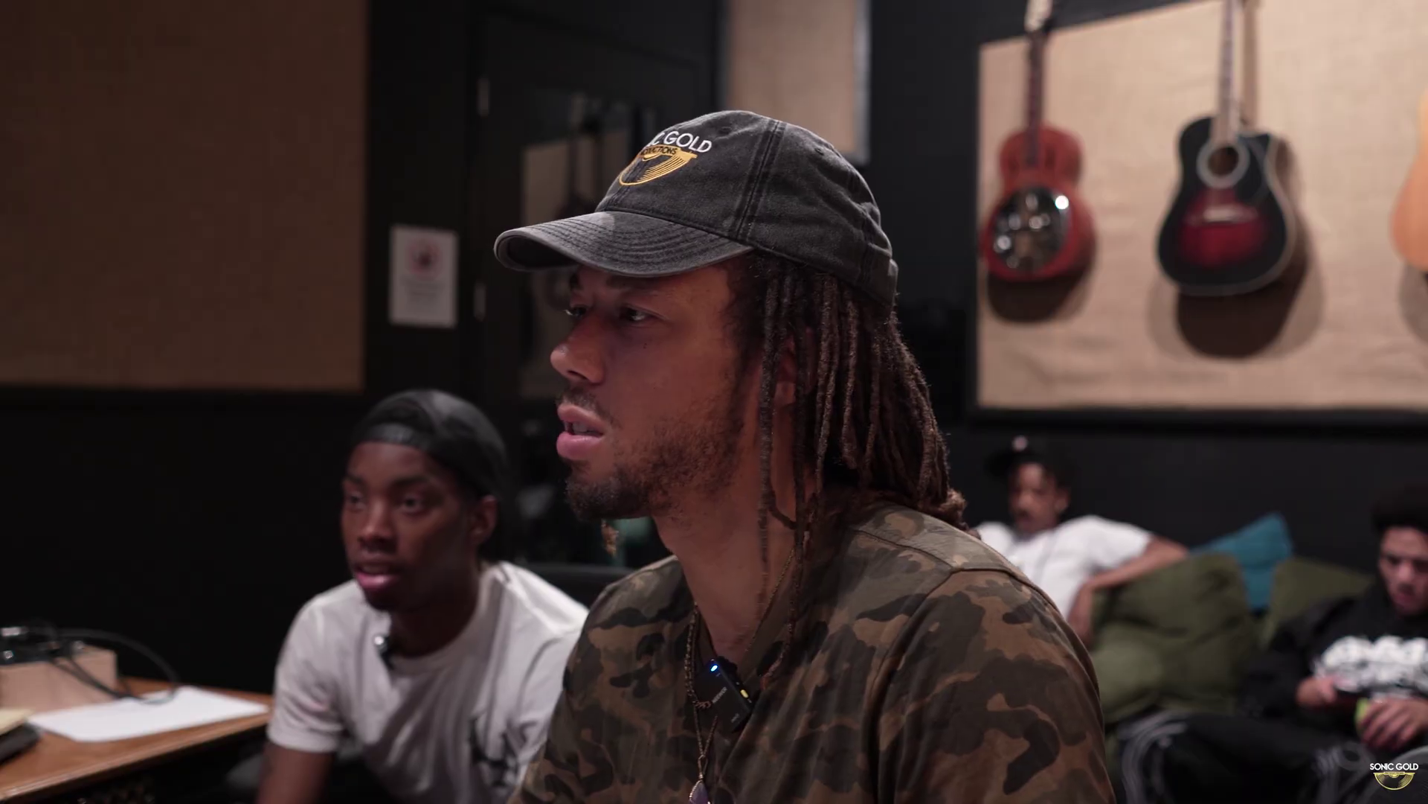
left_click(725, 202)
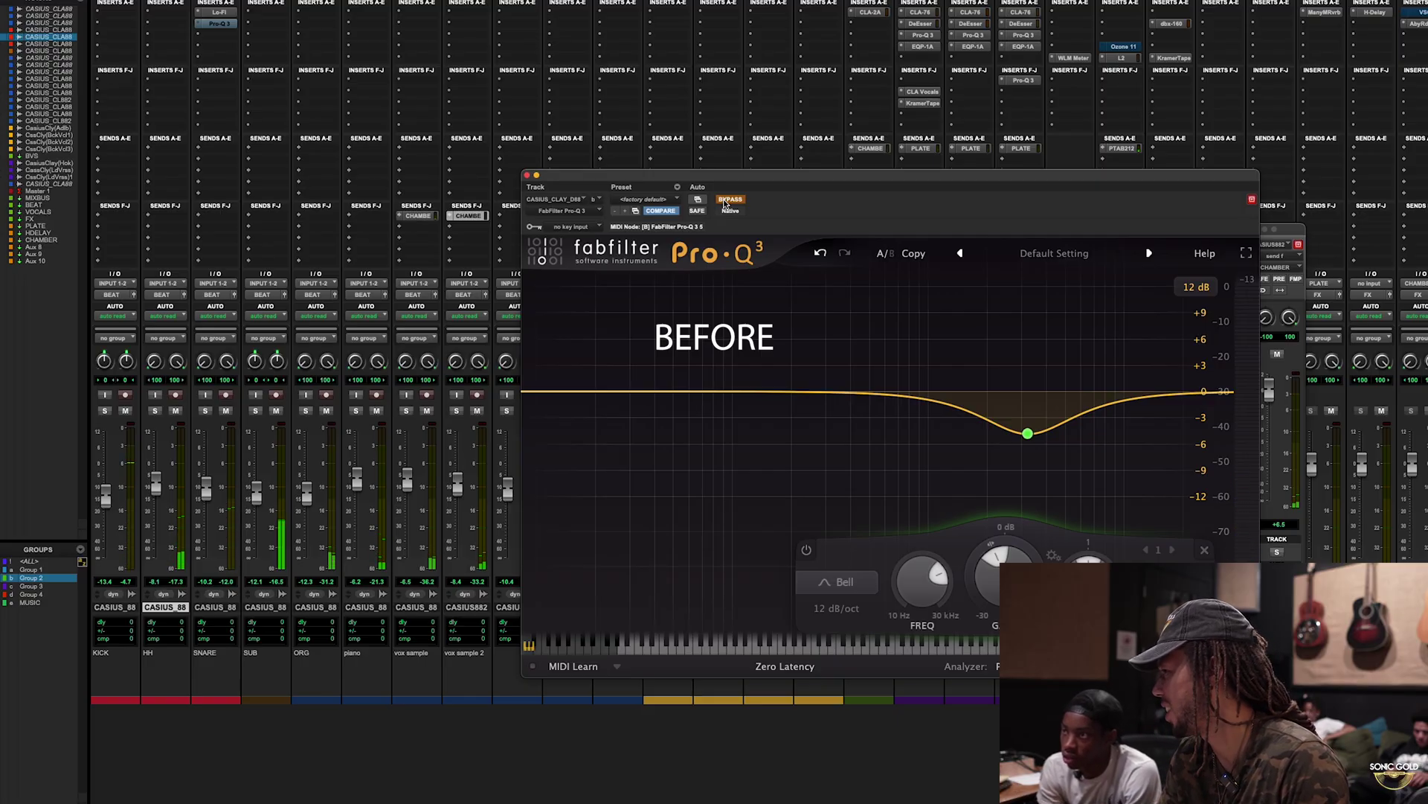
left_click(725, 202)
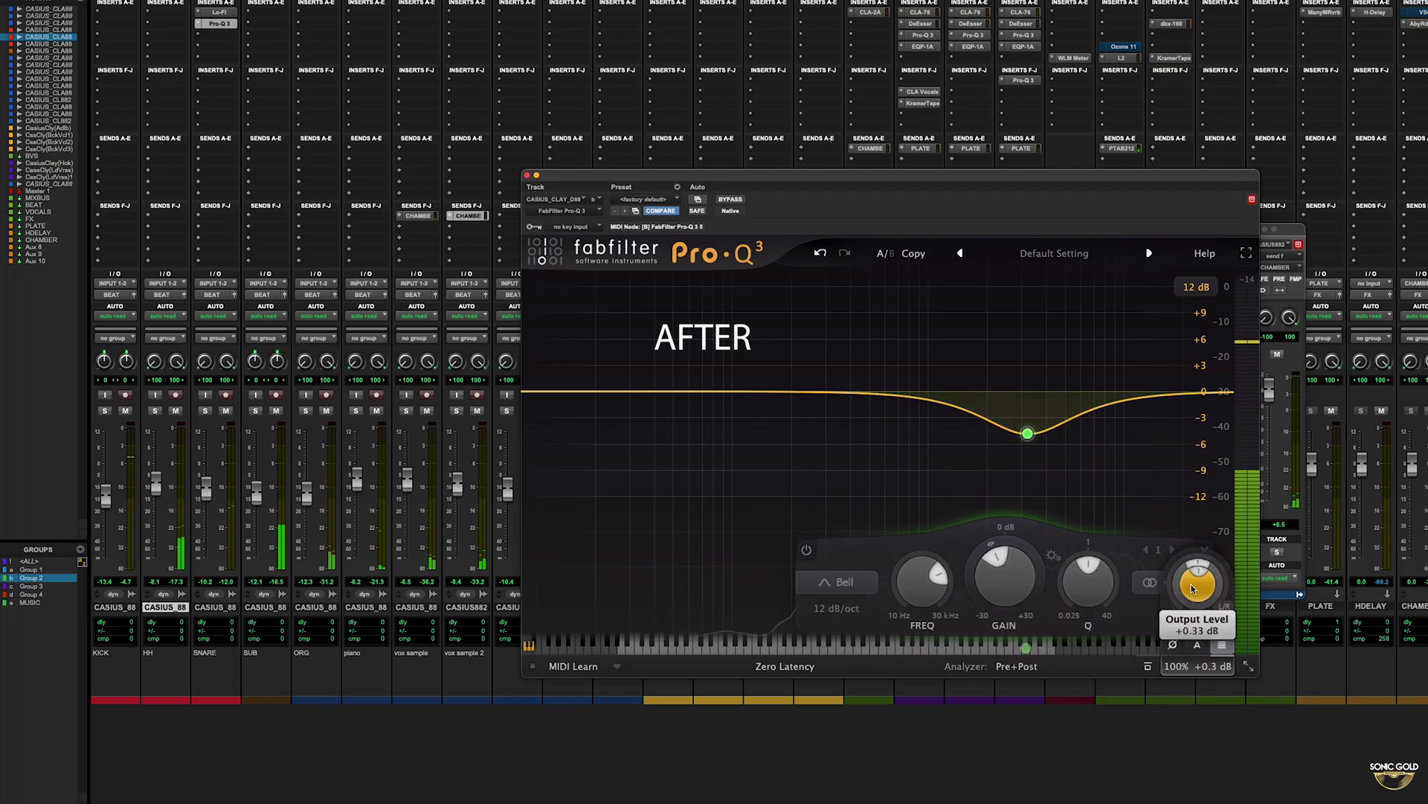
left_click(731, 200)
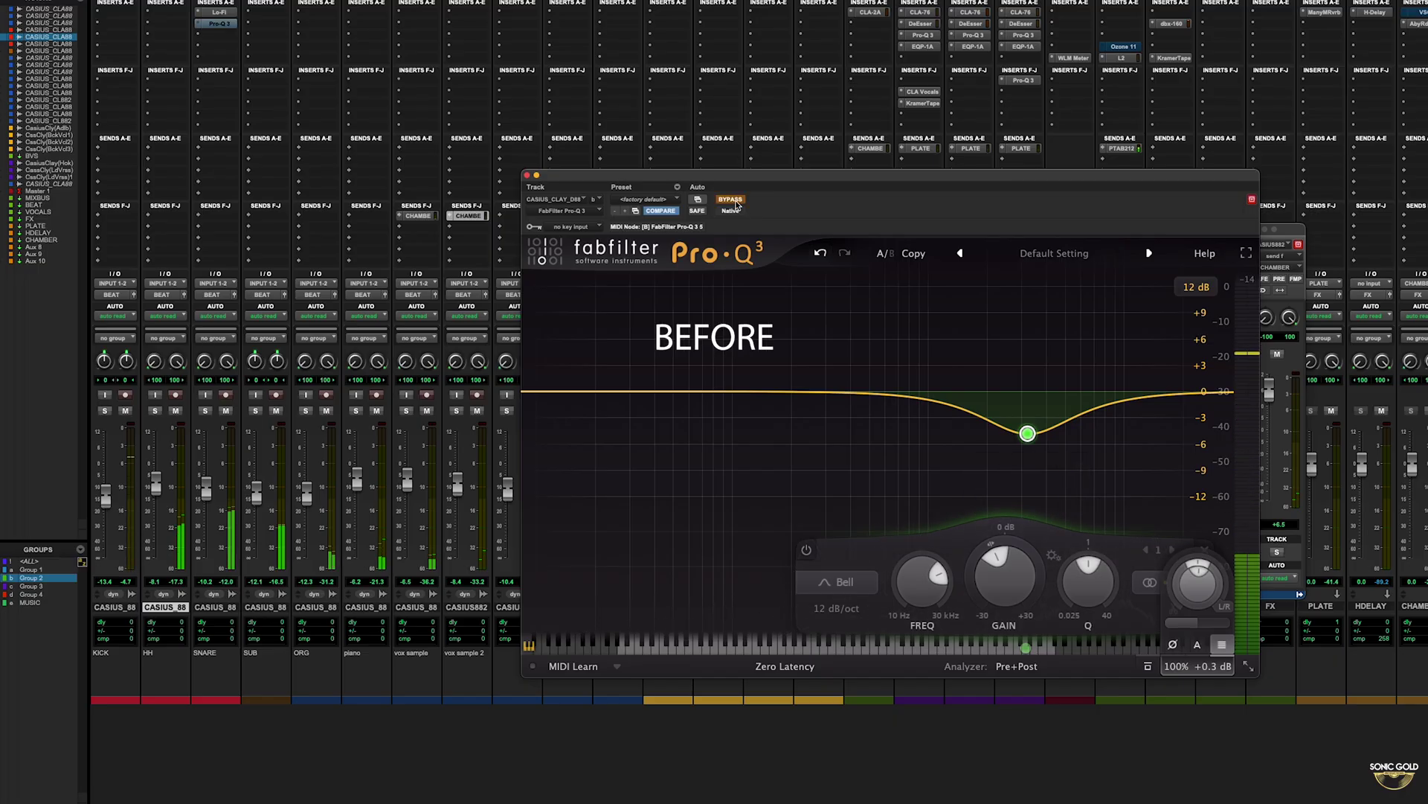
left_click(730, 199)
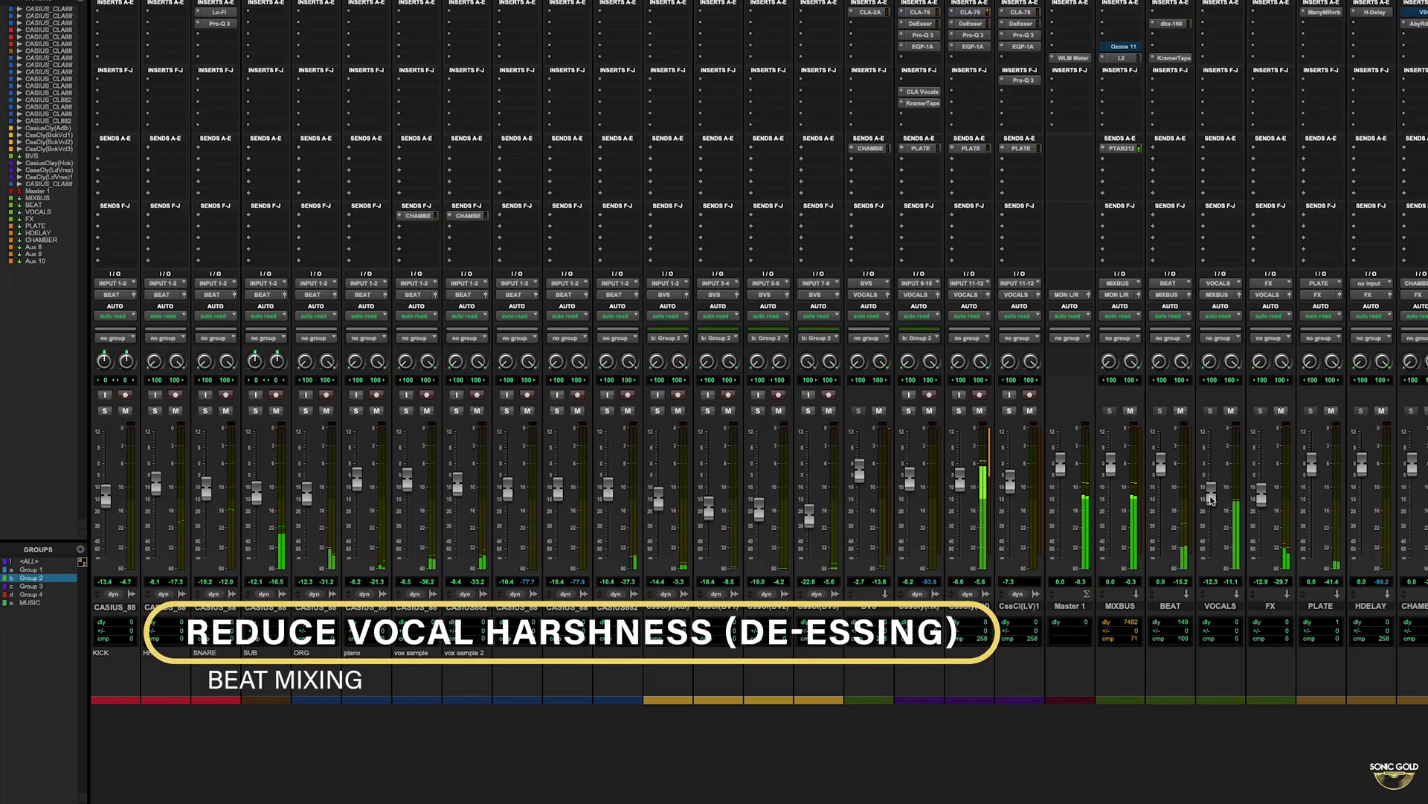
Insert DPR-402 on the VOCALS bus, play the verse from bar 12, and set its de-ess amount to about 2.9 dB.
left_click_drag(1211, 500, 1217, 497)
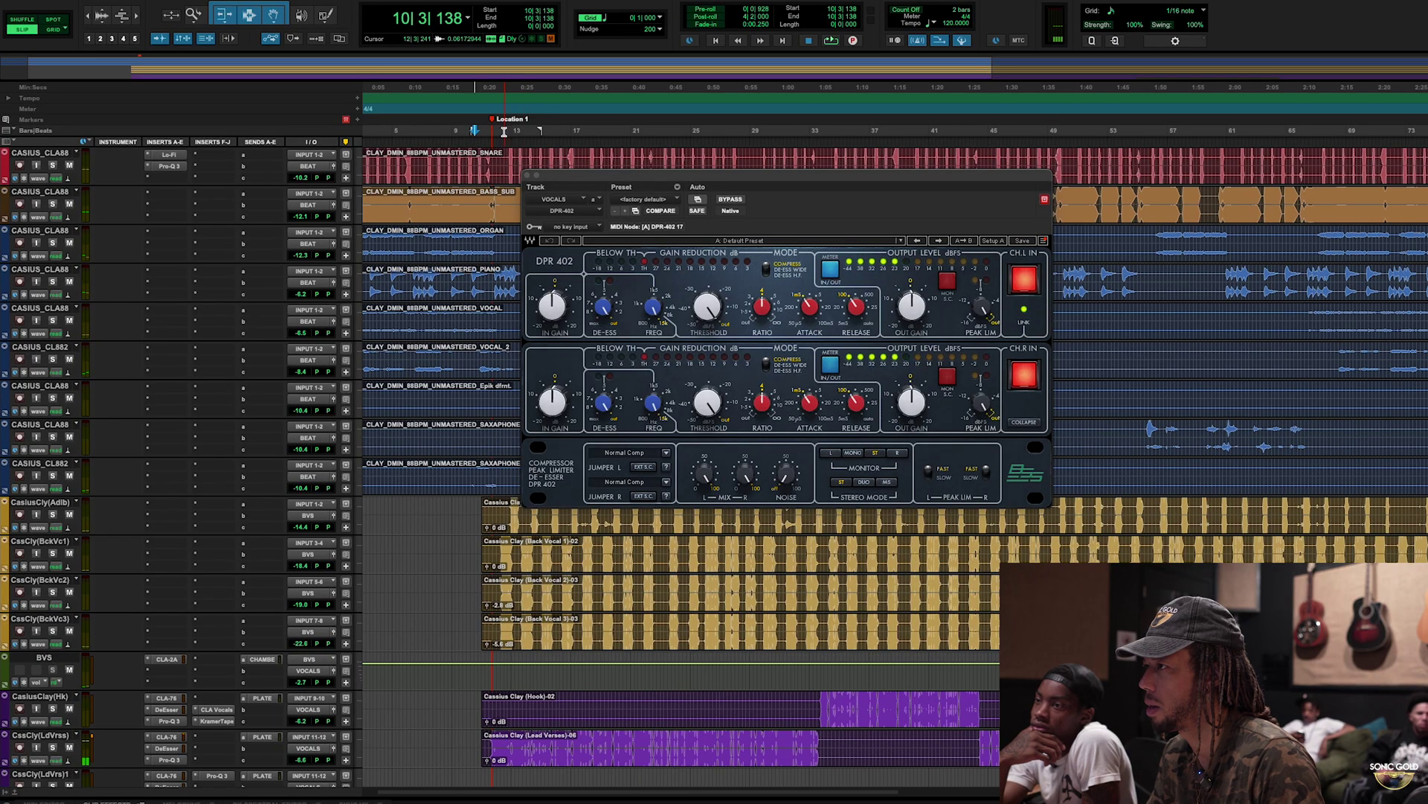
left_click(504, 130)
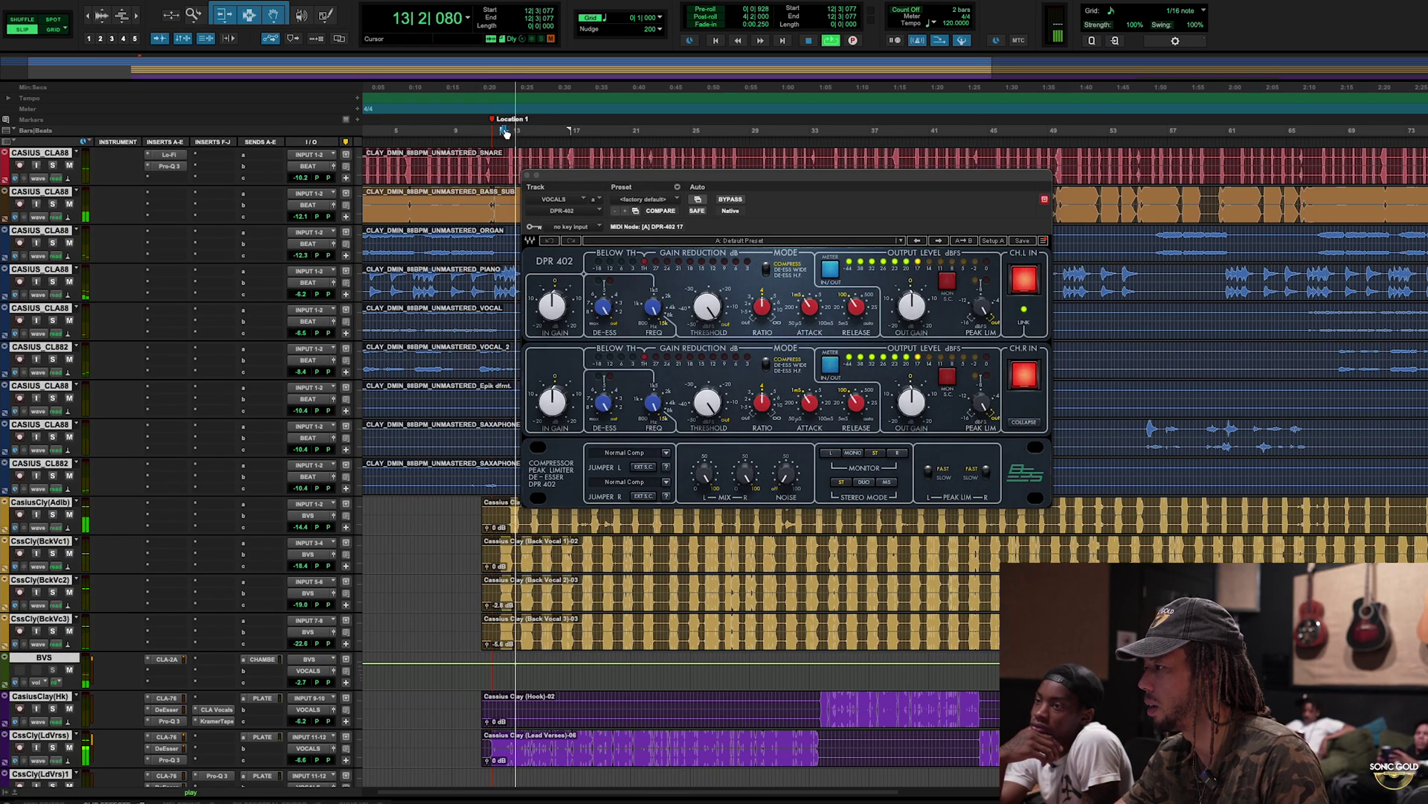
key("space")
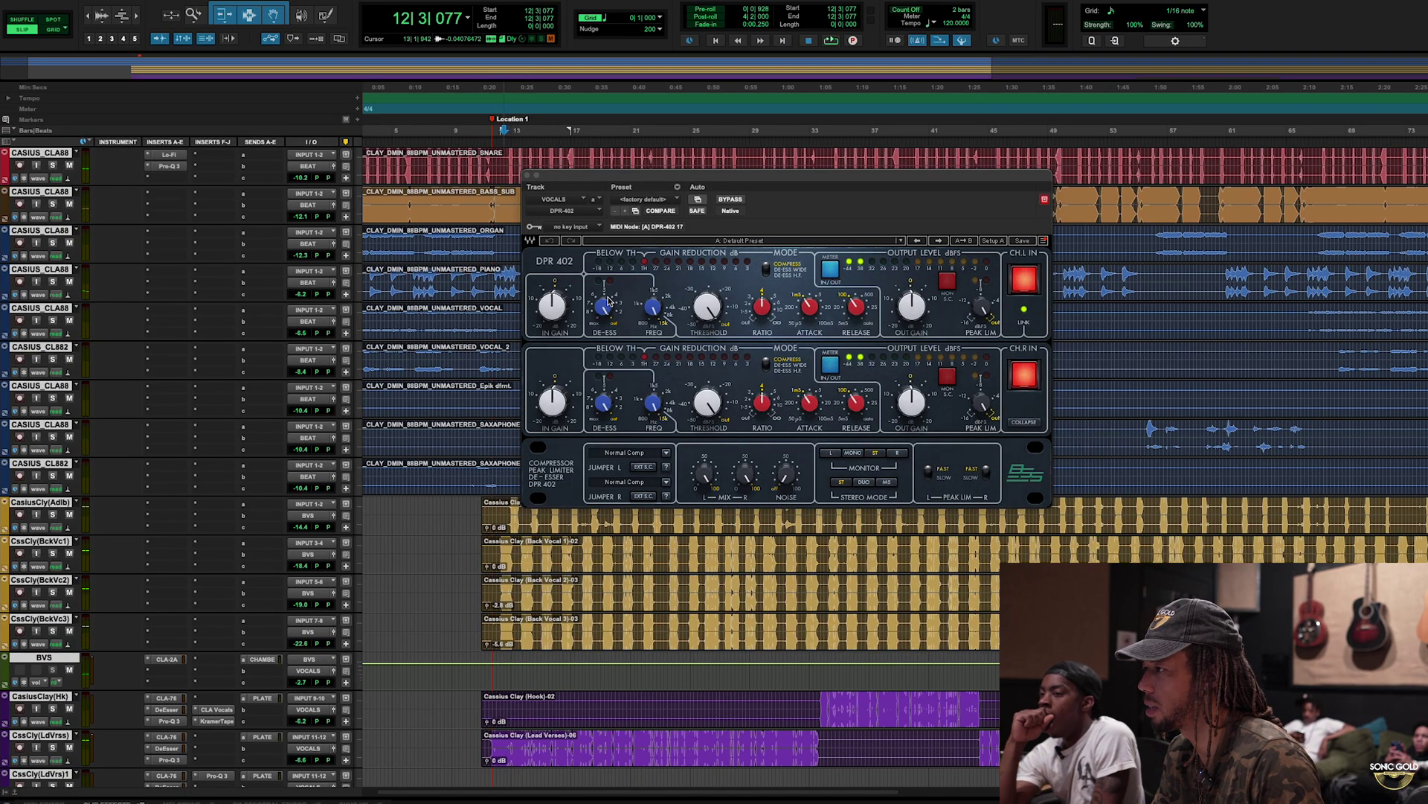
left_click(652, 307)
left_click(604, 306)
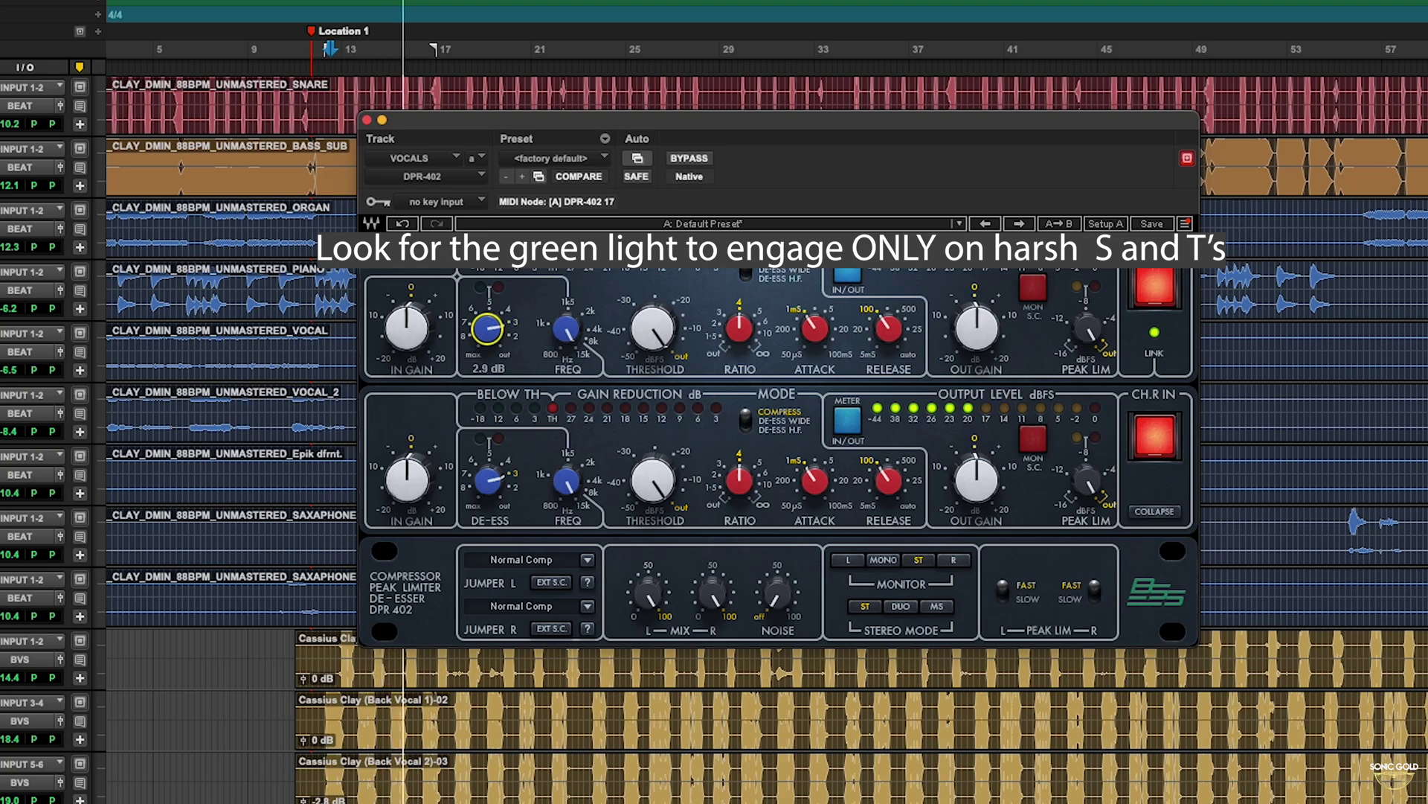
Set the de-ess frequency of the VOCALS bus's DPR-402 to about 13 kHz and its de-ess amount to 2.7 dB.
left_click_drag(550, 328, 554, 316)
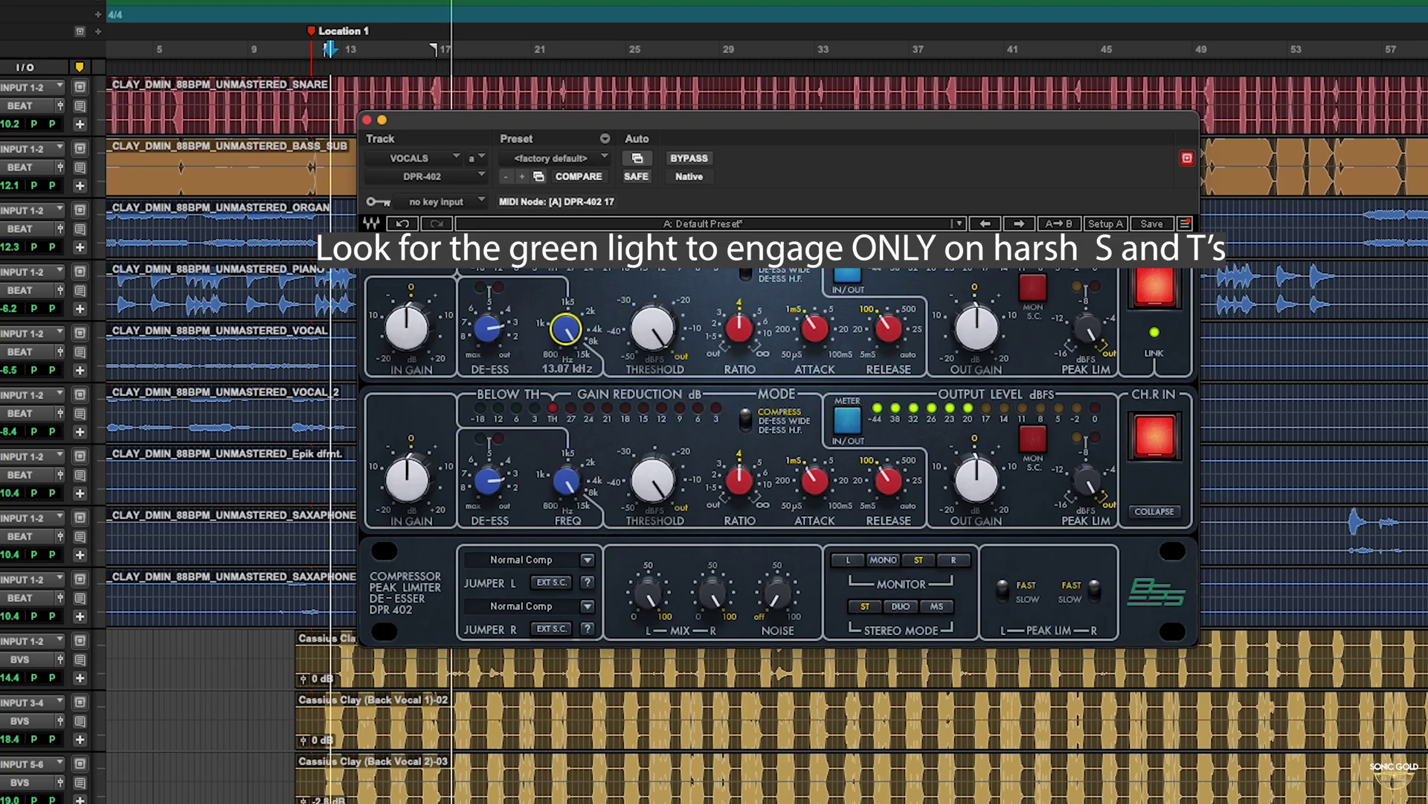
mouse_move(488, 329)
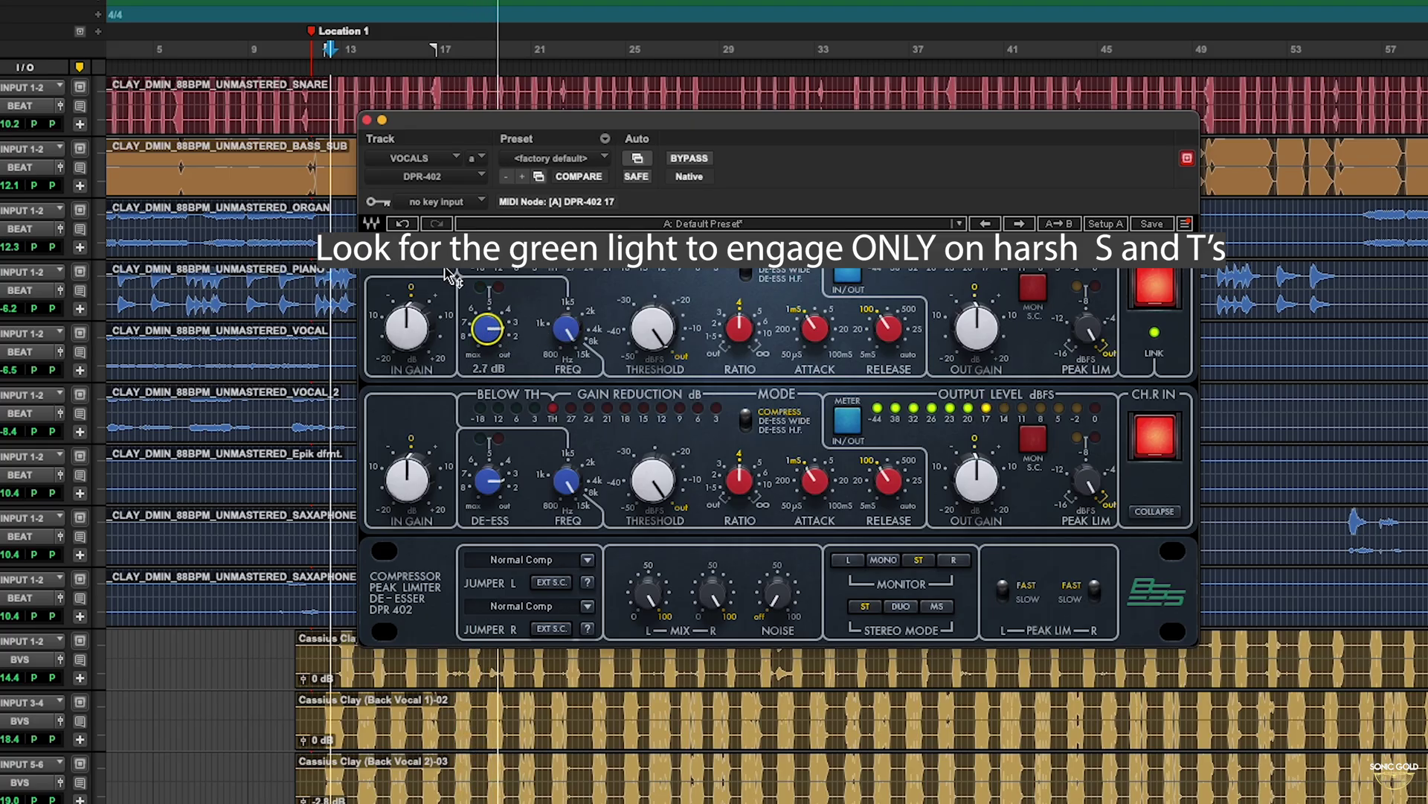
left_click(367, 120)
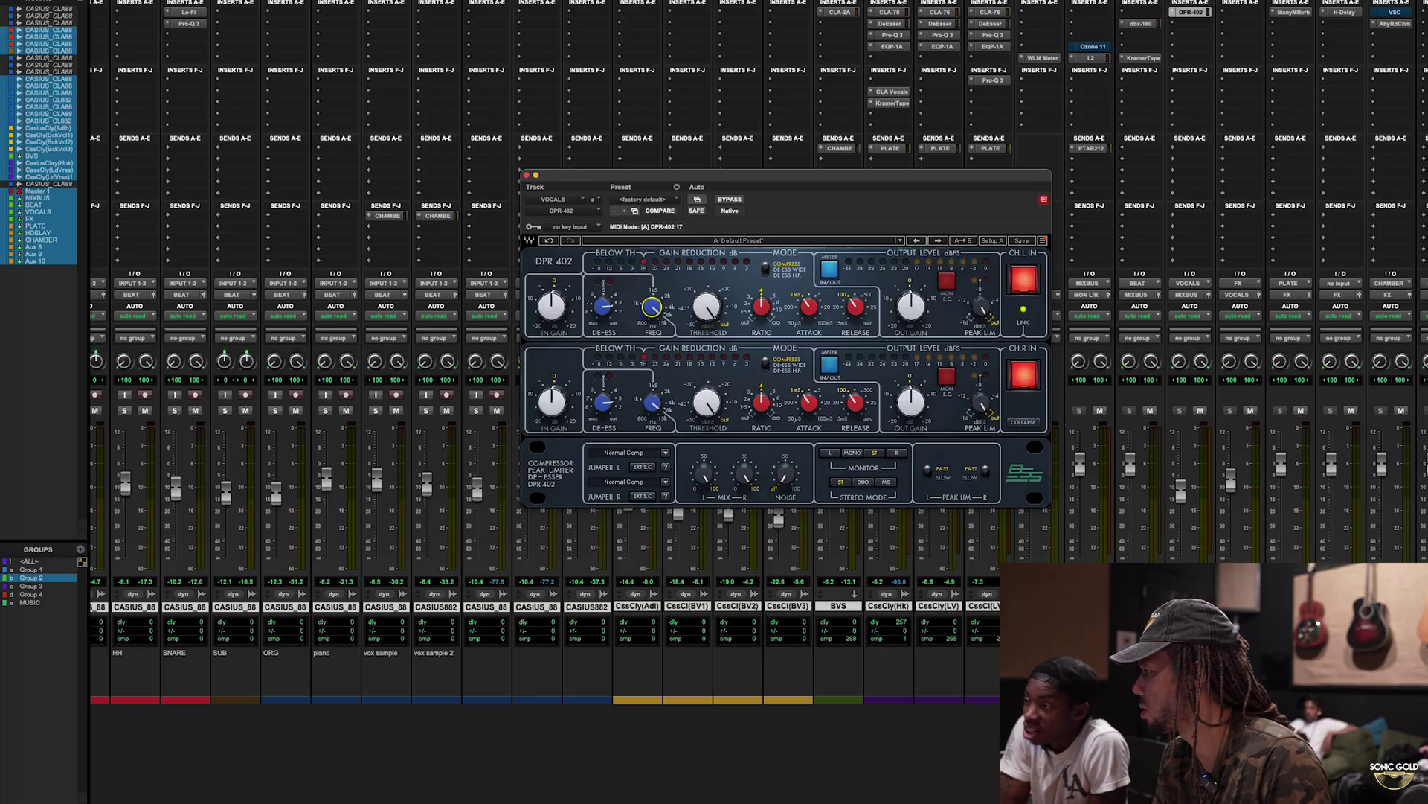
left_click(1199, 15)
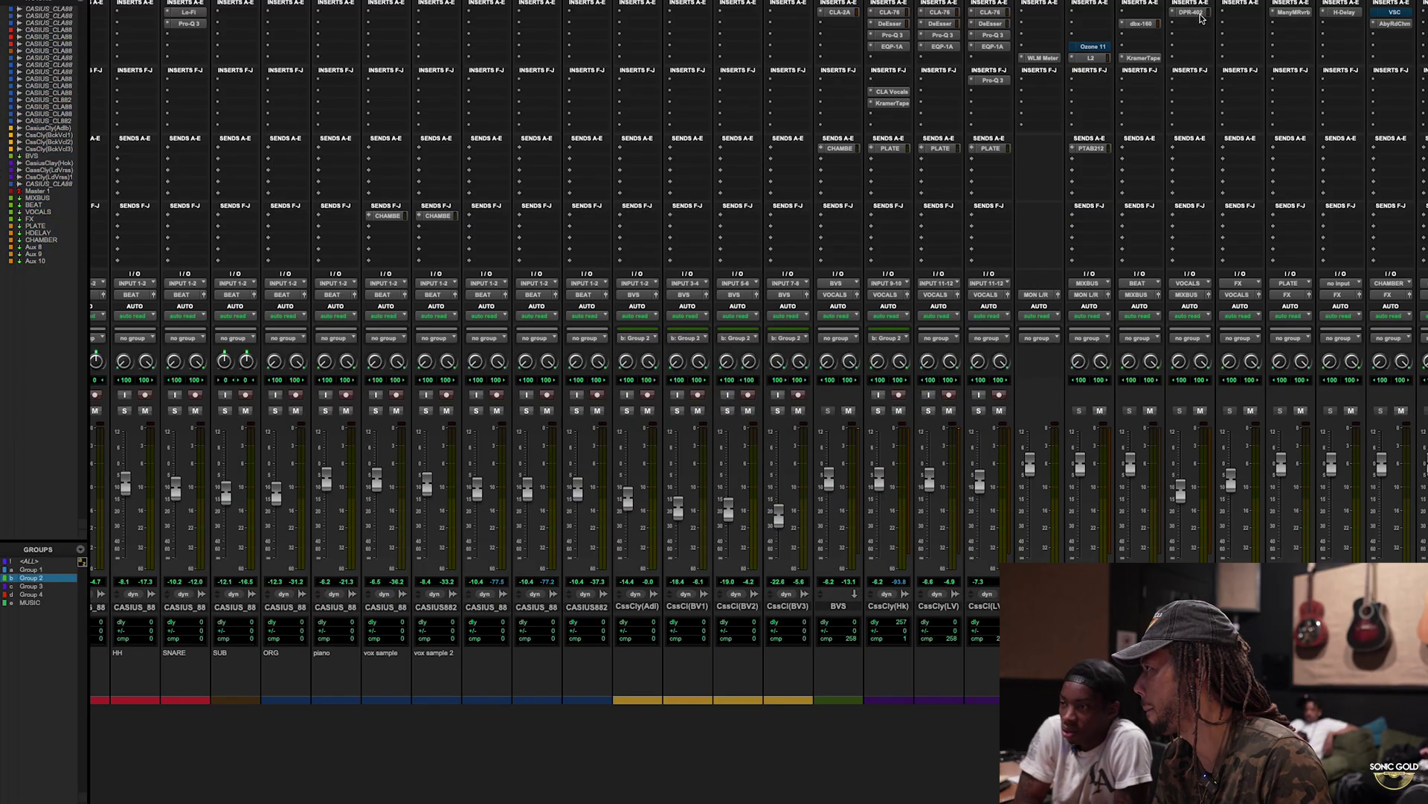
left_click(1199, 15)
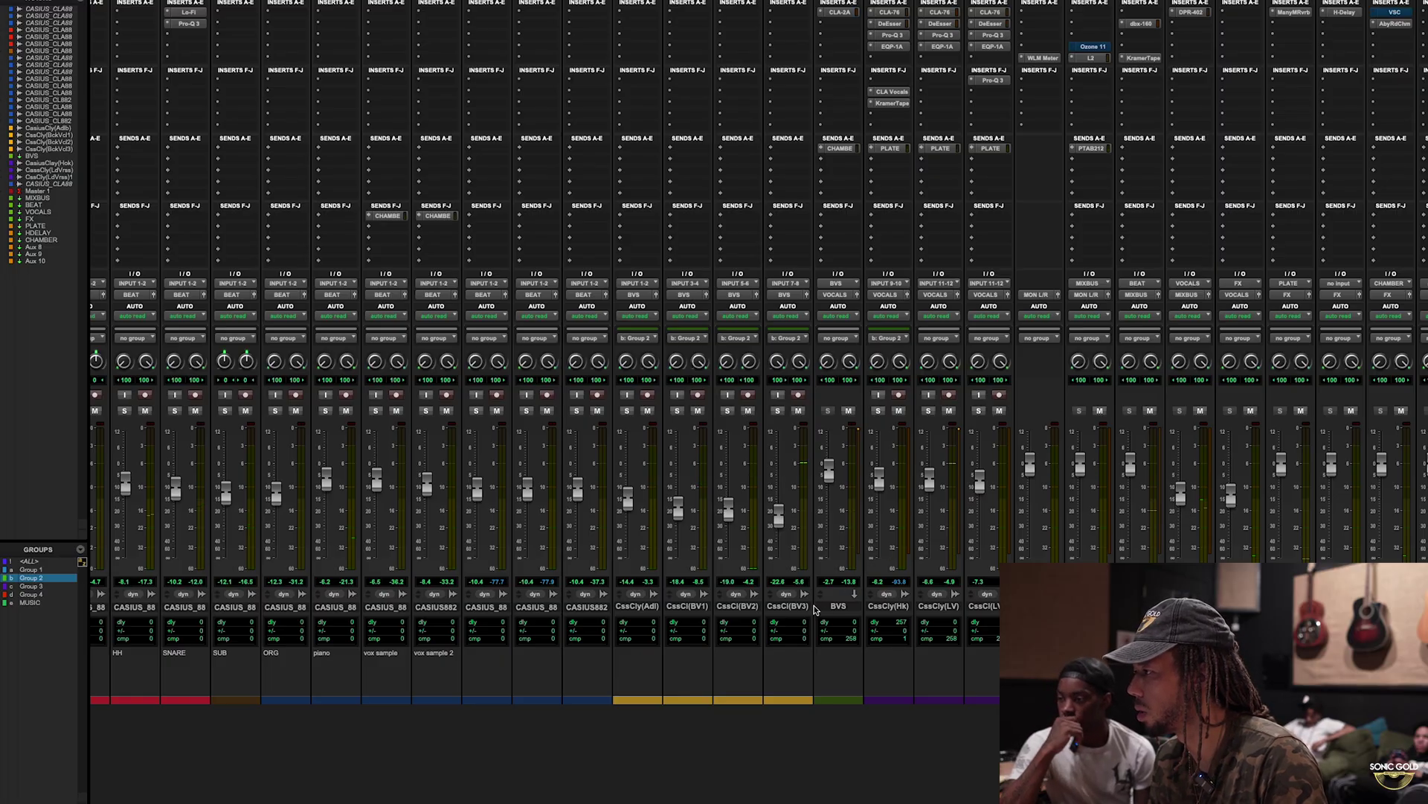
Enlarge the BVS track in the Edit window and lower the BVS volume to -6.2 dB in the mixer.
key("super+equal")
scroll(815, 610, "down", 2)
left_click(420, 580)
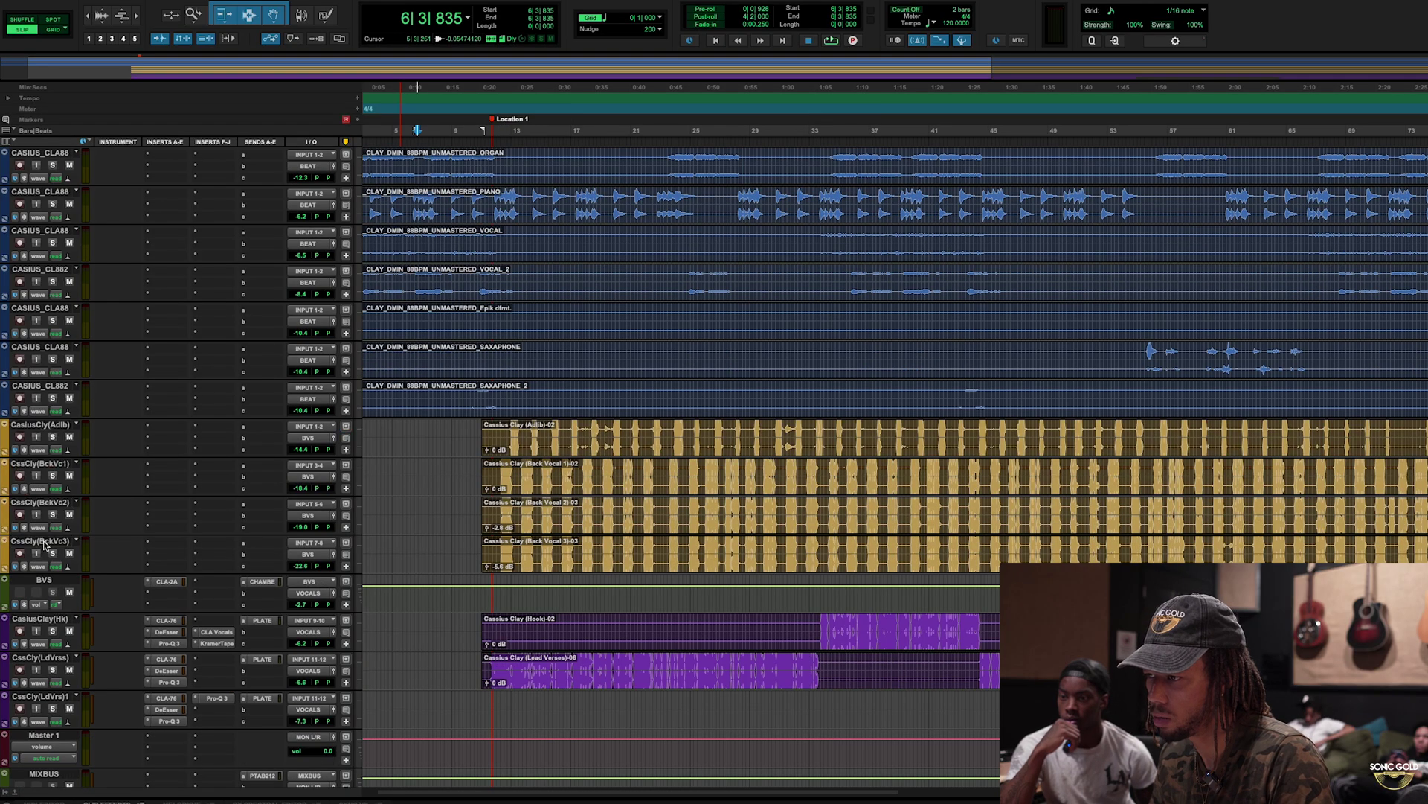
left_click_drag(58, 613, 135, 644)
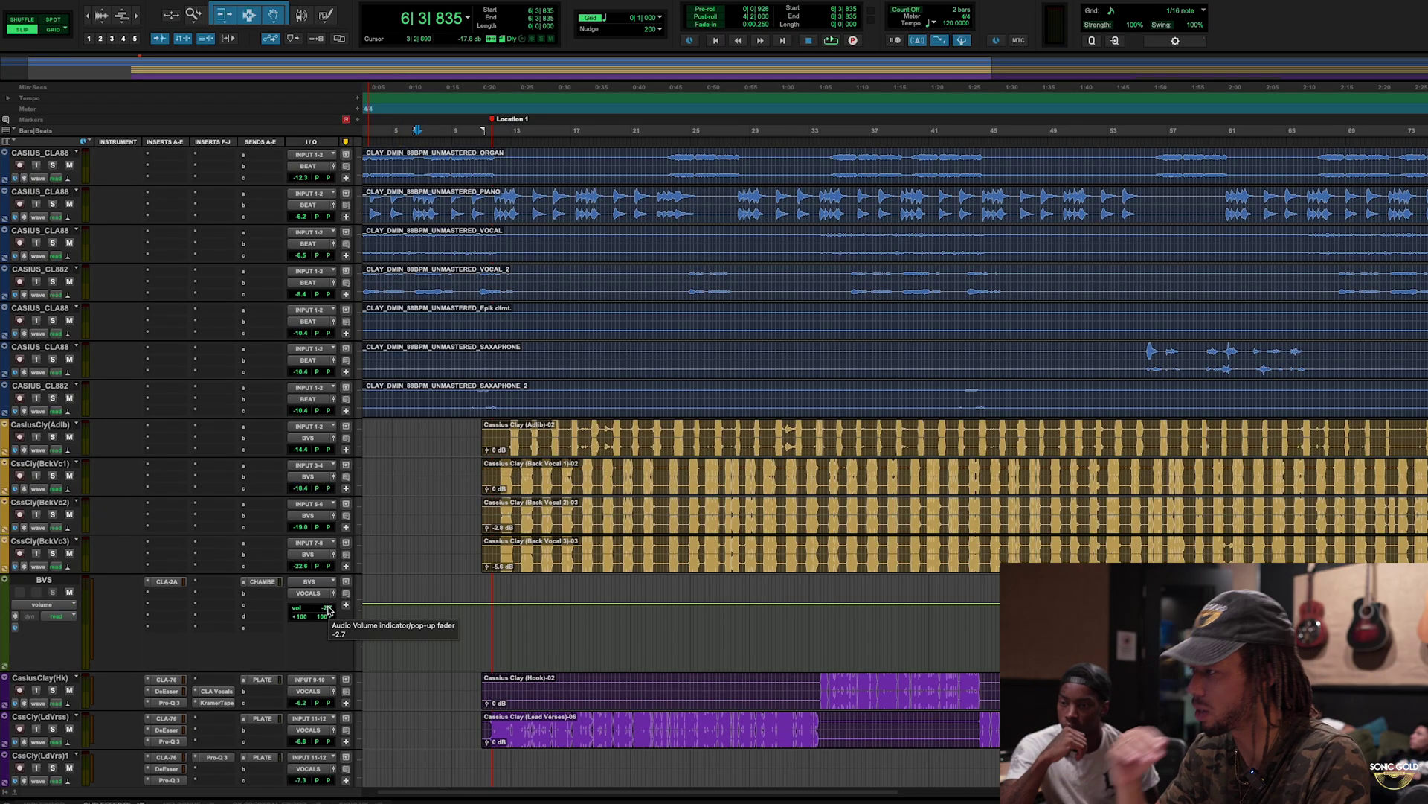
key("super+equal")
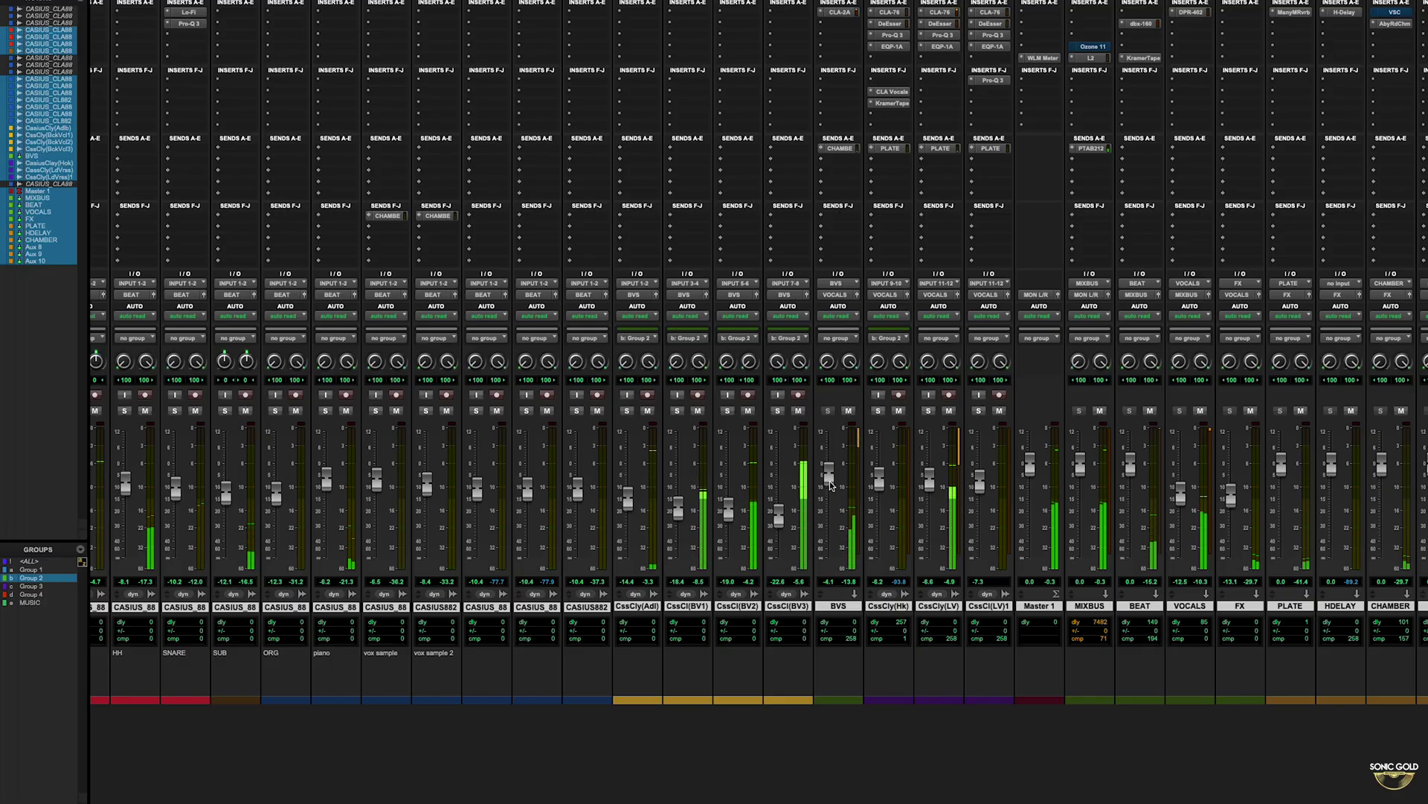
left_click_drag(830, 483, 834, 489)
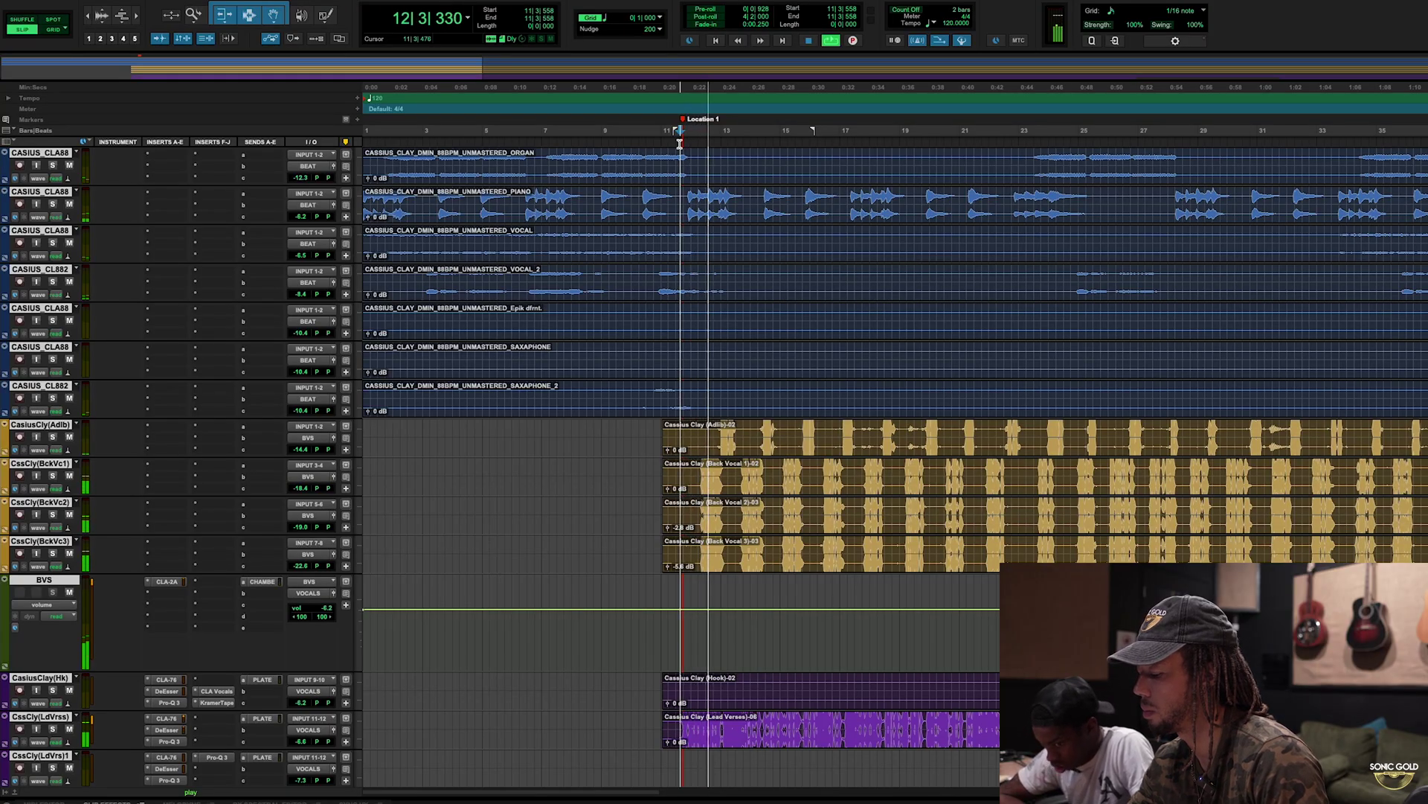
Compare the lead verse track's Pultec EQP-1A bypassed and active, and slightly reduce its high-frequency boost.
key("ctrl+equal")
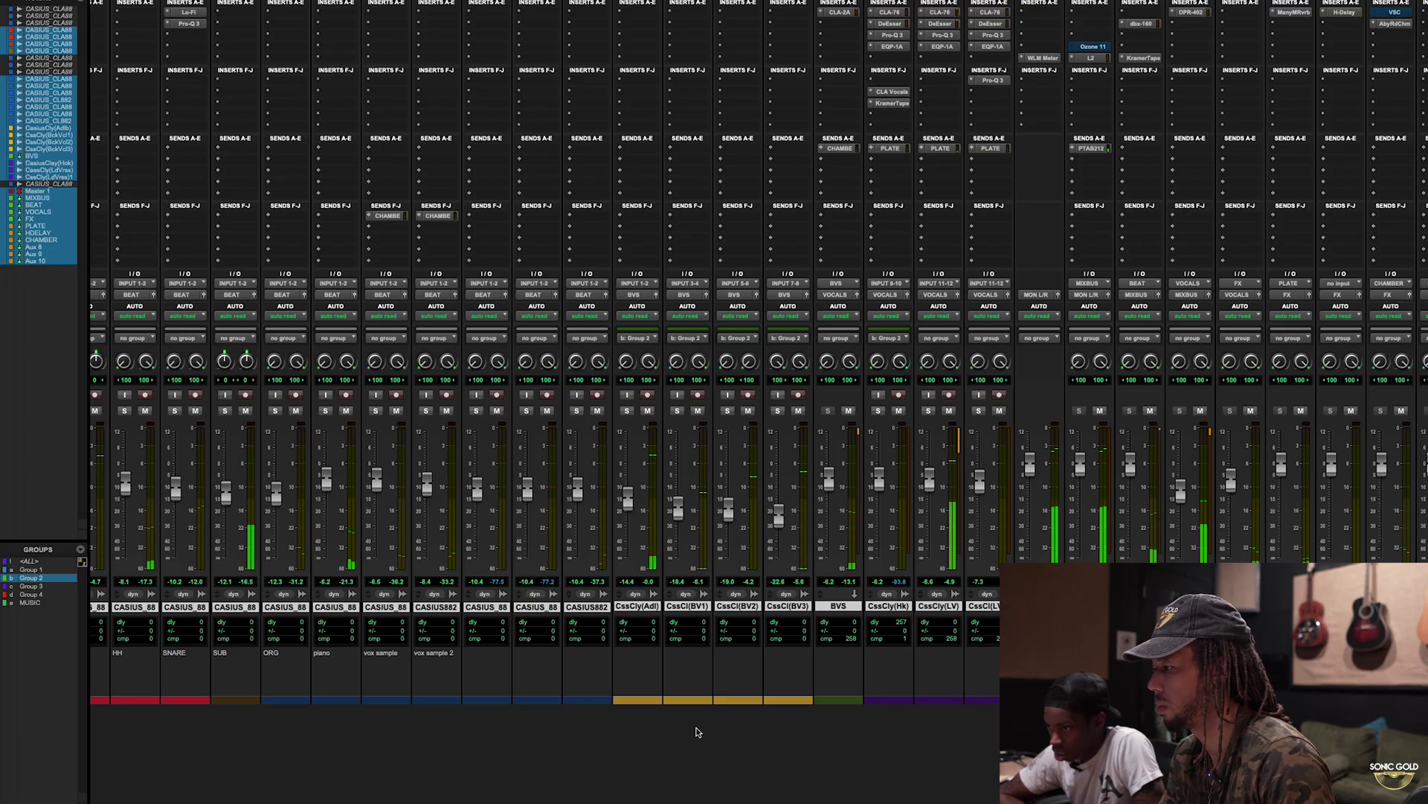
scroll(759, 372, "right", 1)
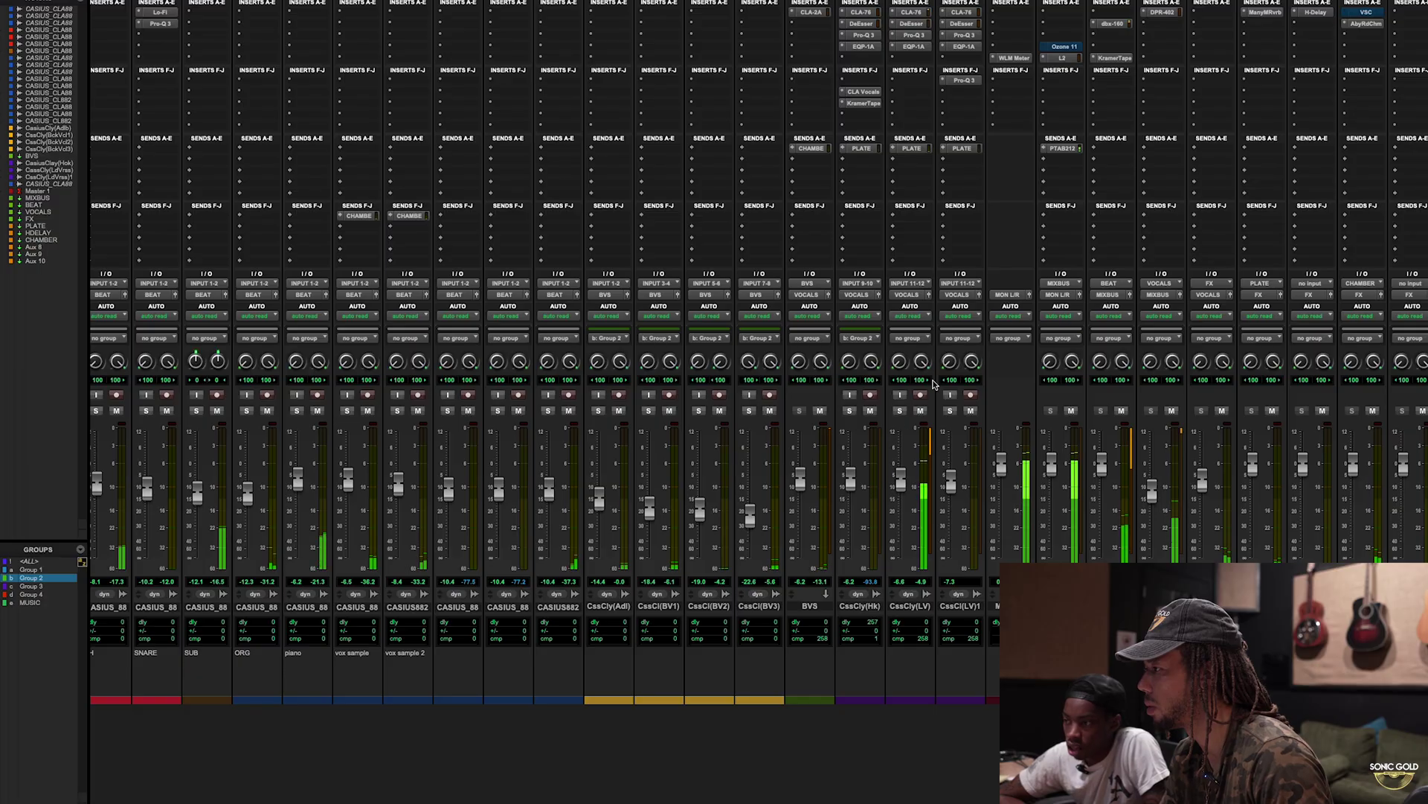
left_click(915, 35)
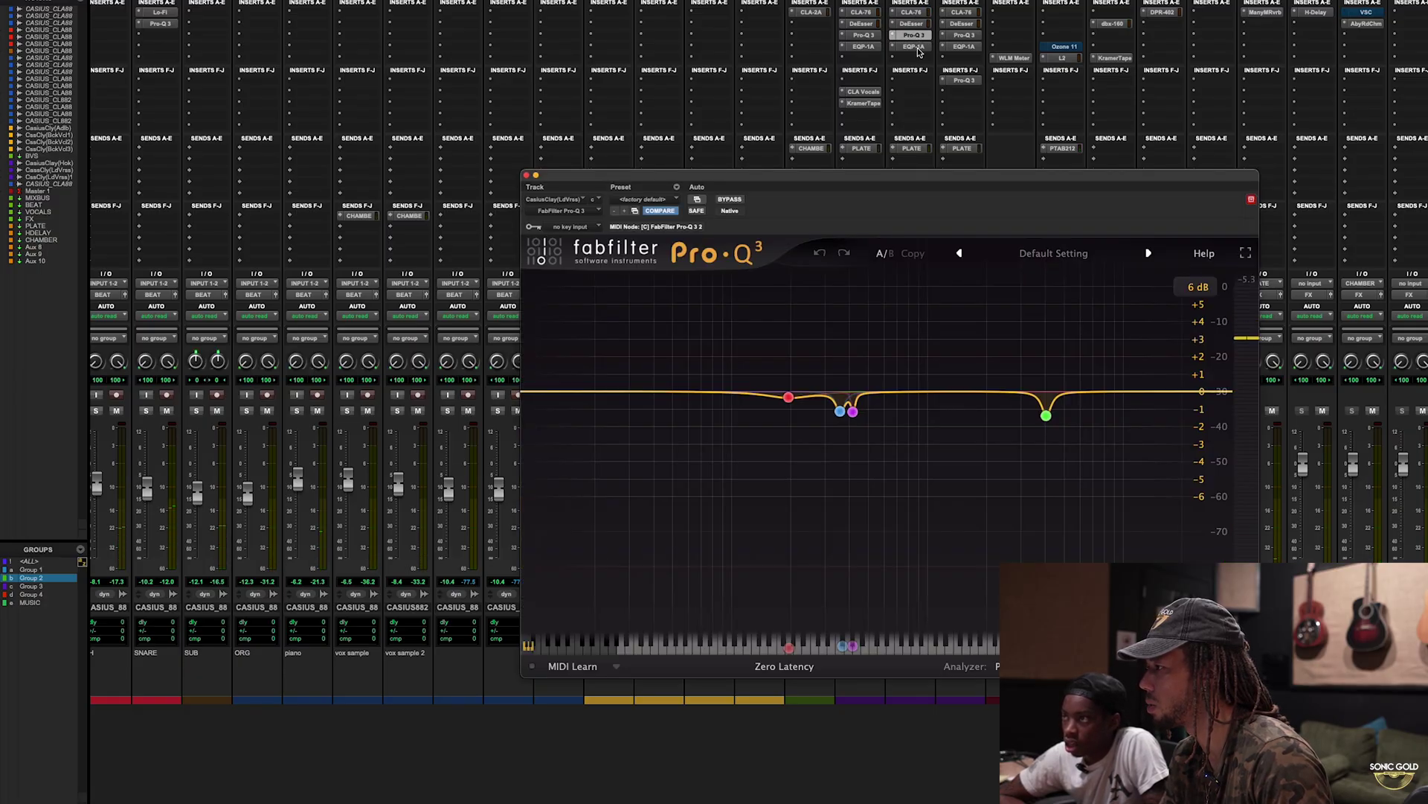
left_click(915, 47)
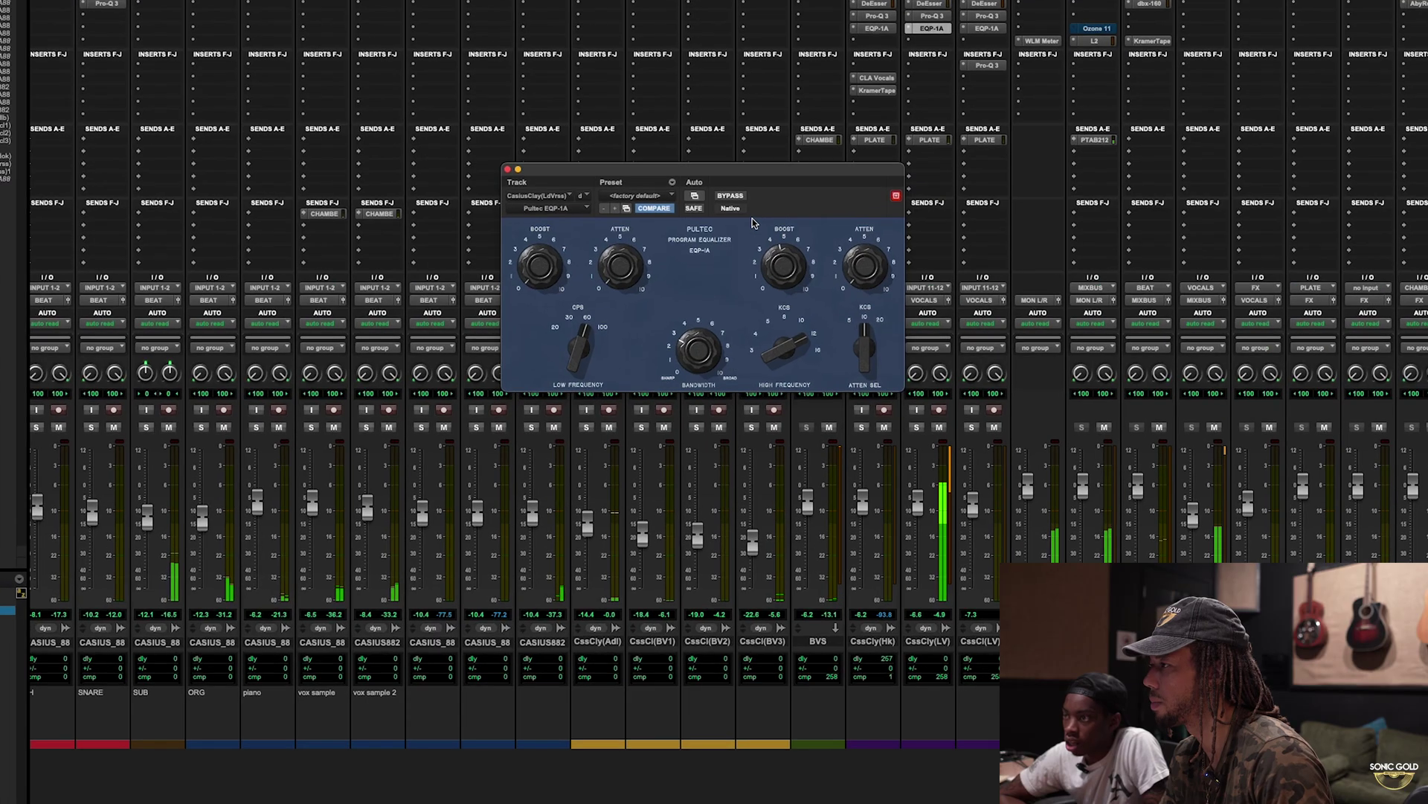
left_click(729, 199)
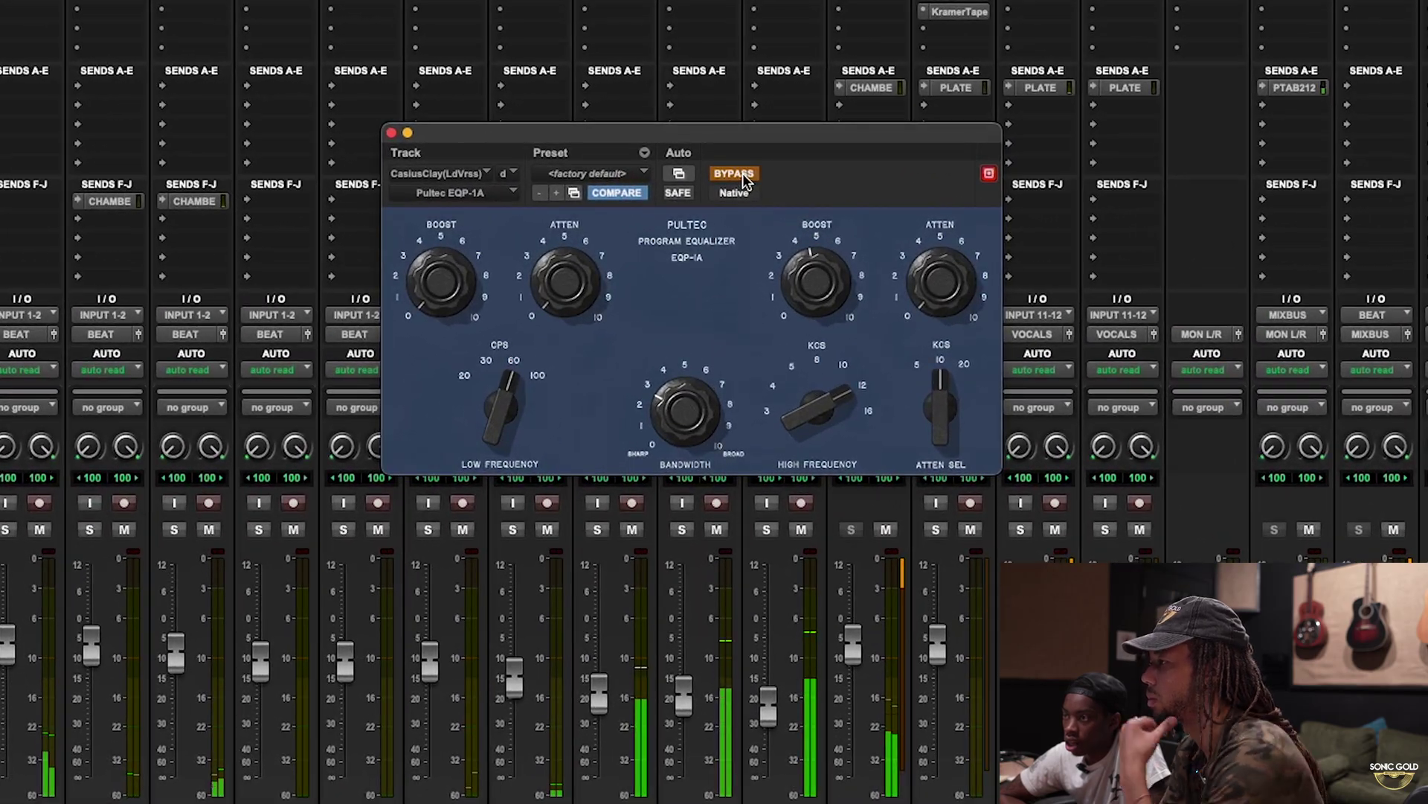
left_click(746, 180)
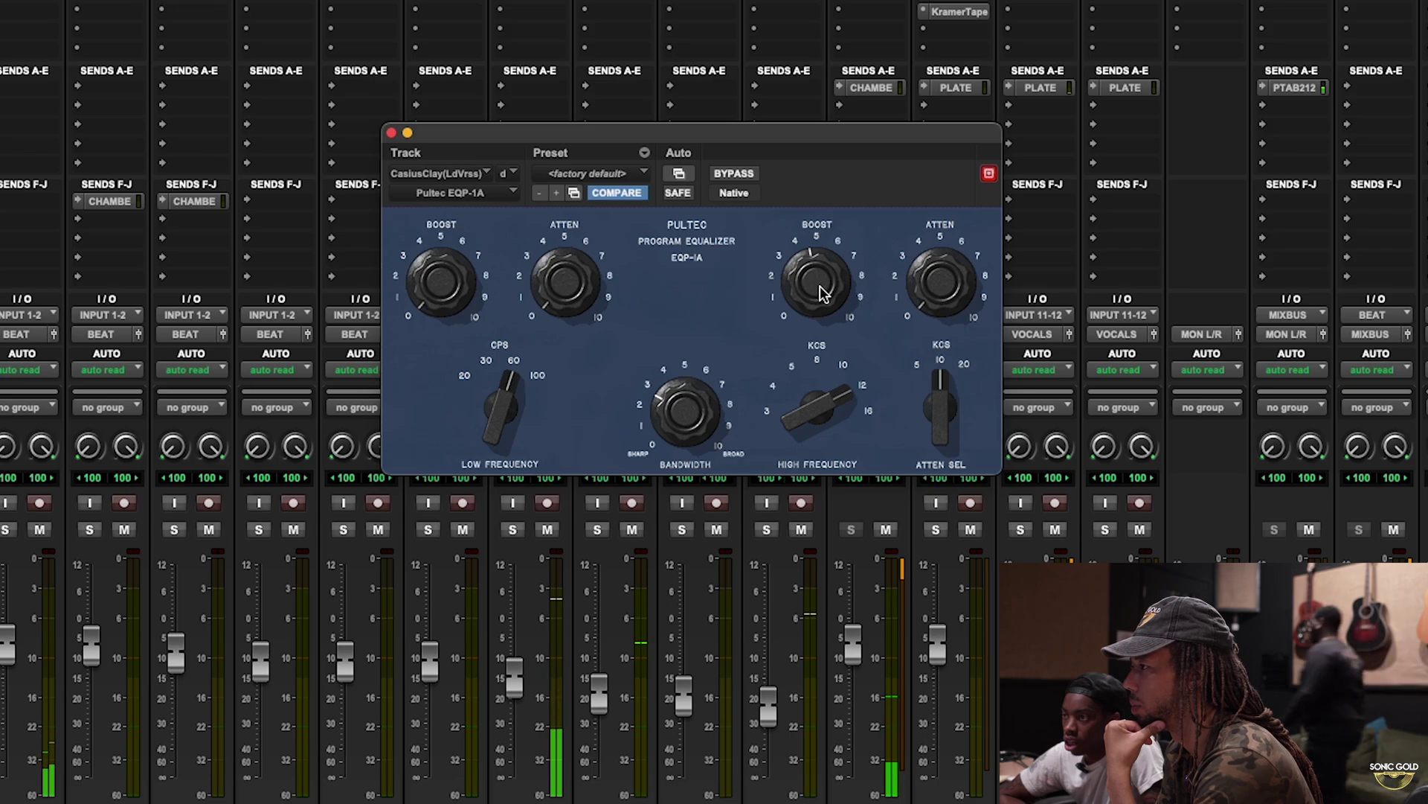
left_click_drag(819, 290, 811, 326)
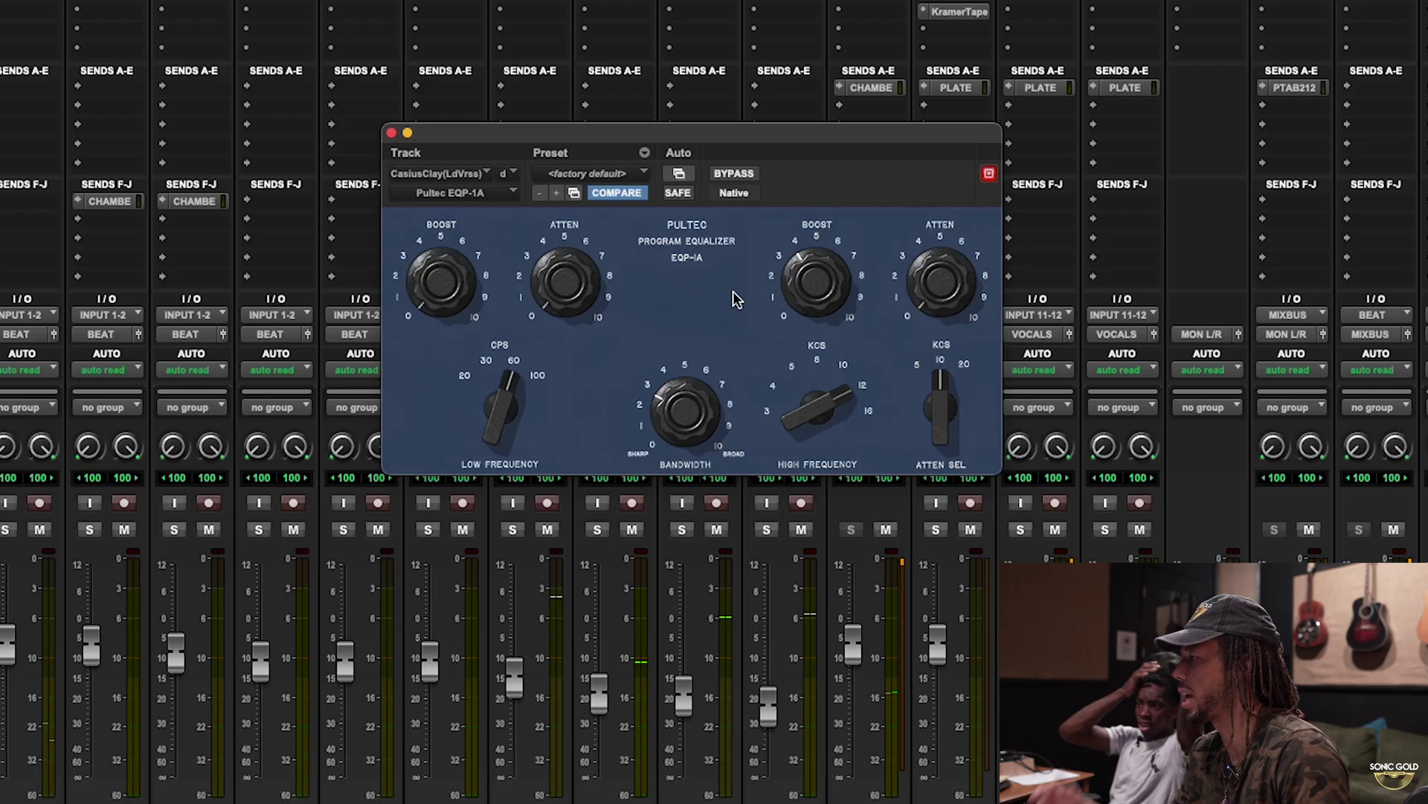
left_click_drag(672, 145, 674, 140)
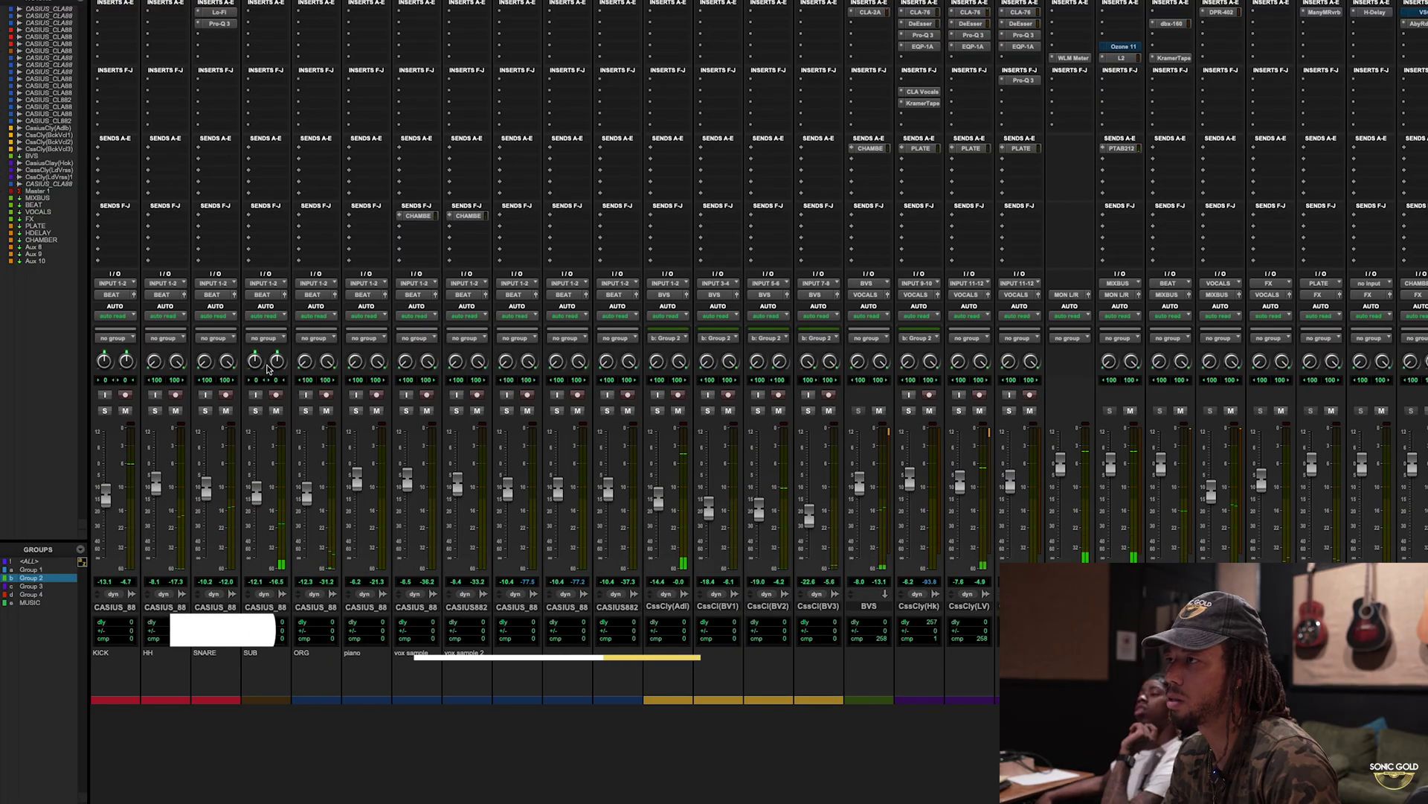
Insert the stereo FabFilter Saturn 2 harmonic plugin on the first insert slot of the SUB track.
left_click(260, 11)
mouse_move(313, 42)
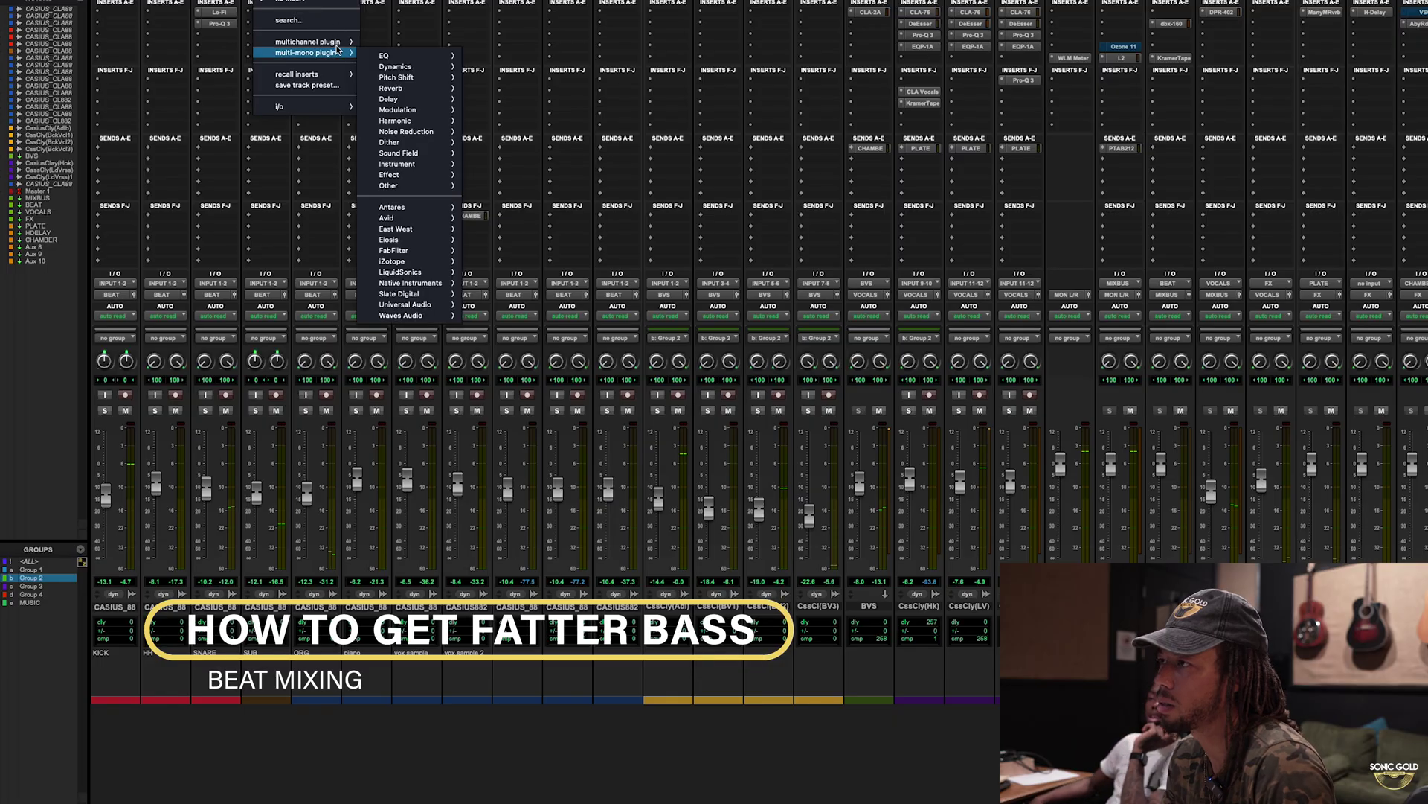
mouse_move(439, 131)
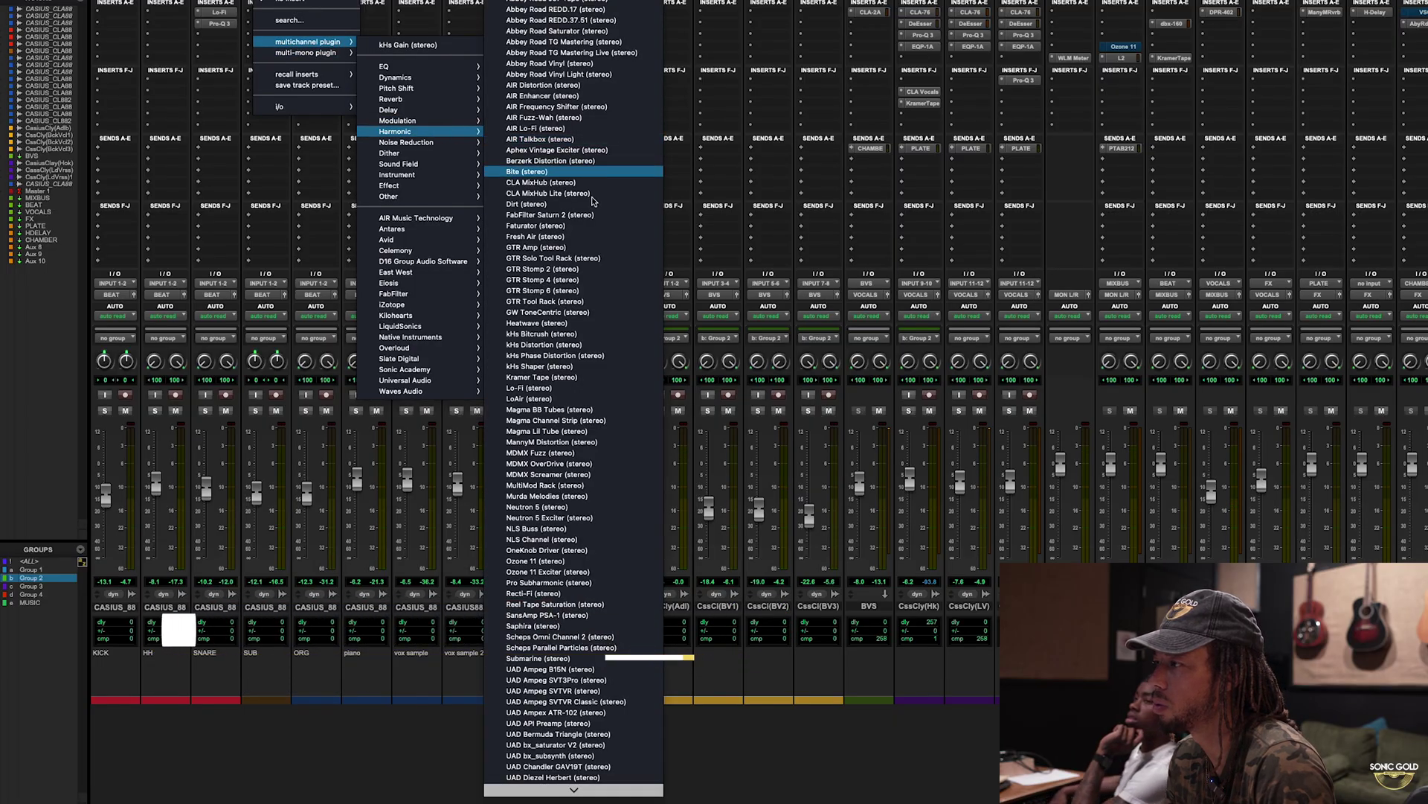
key("f")
key("Down")
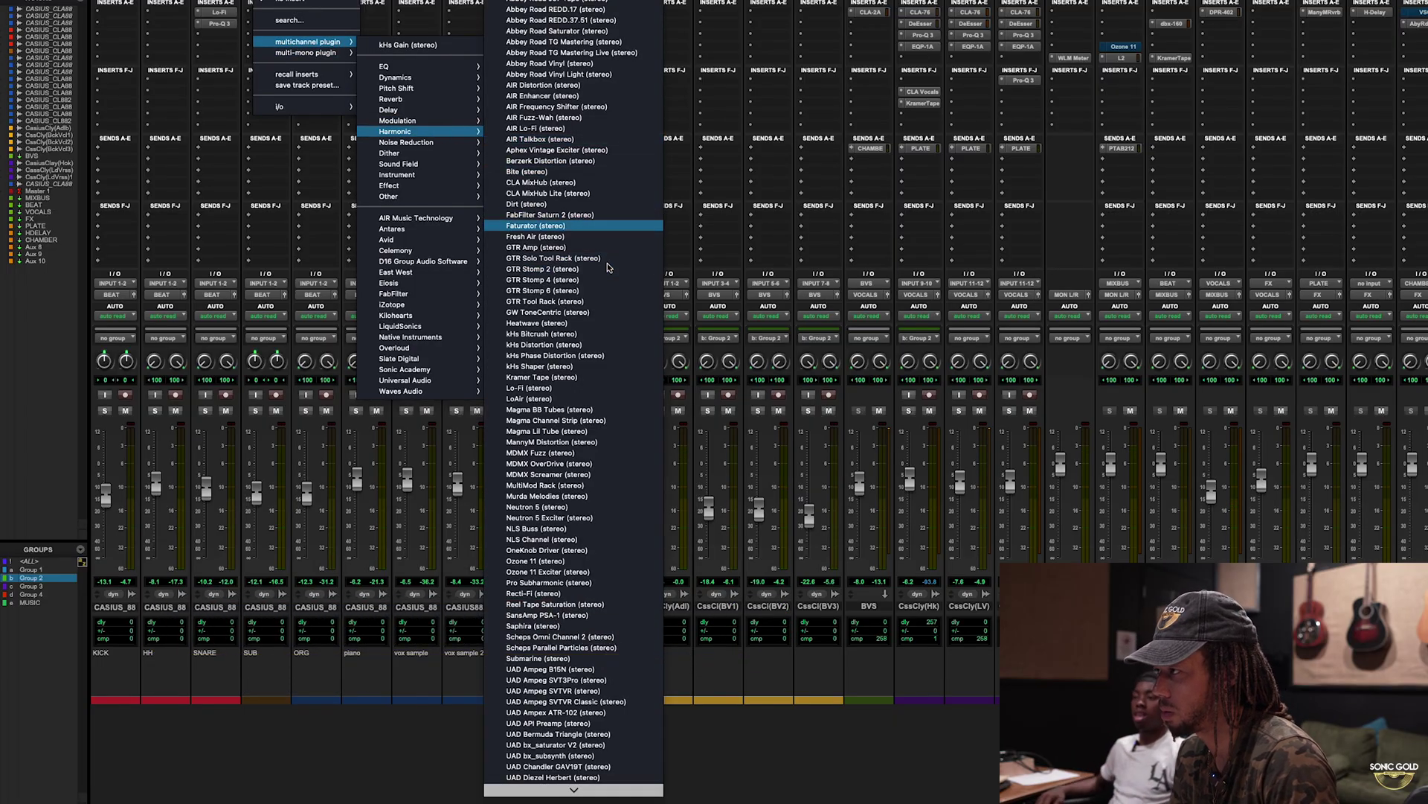
key("Up")
key("Return")
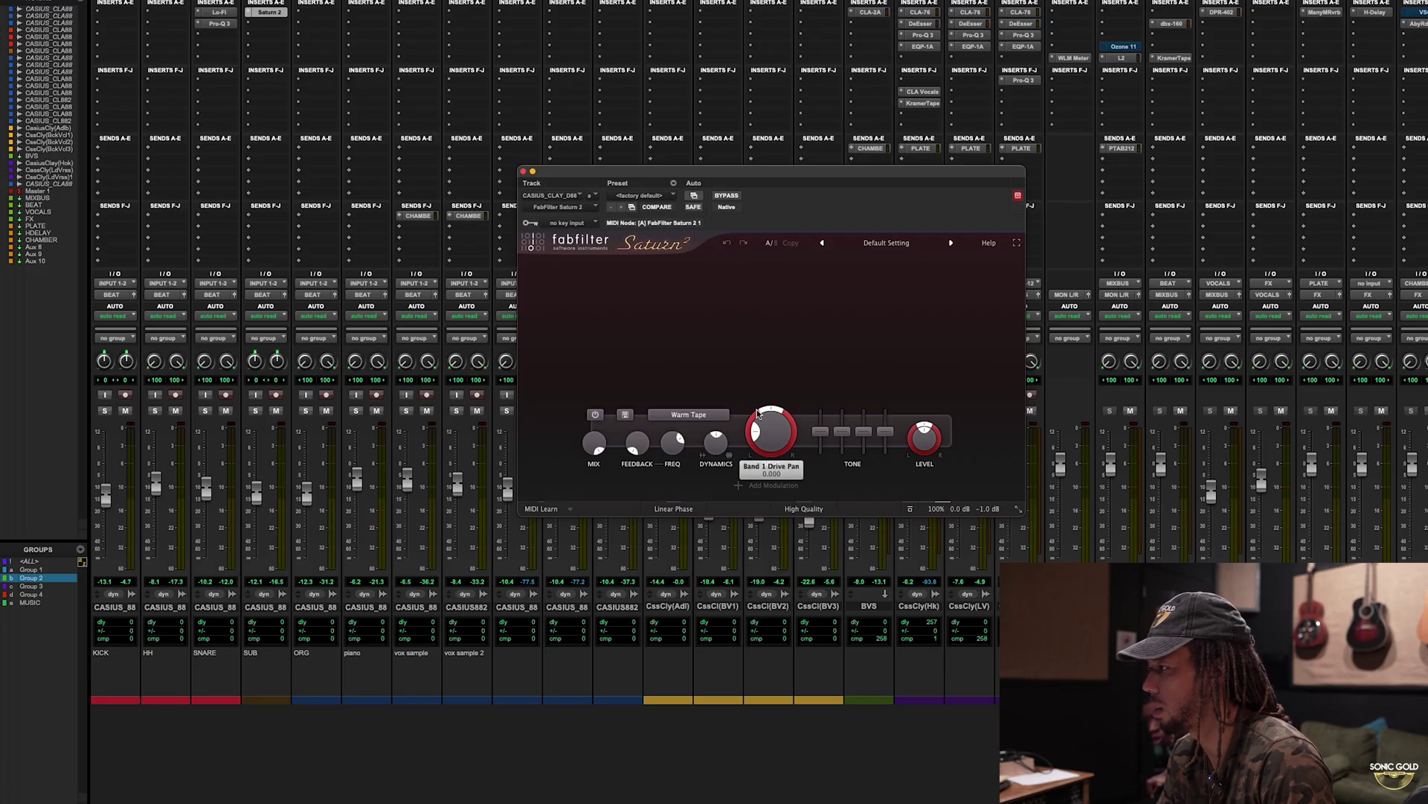
Split Saturn 2 into two bands, move the crossover lower with the SUB track soloed, and reduce band 2's drive.
left_click_drag(796, 451, 795, 469)
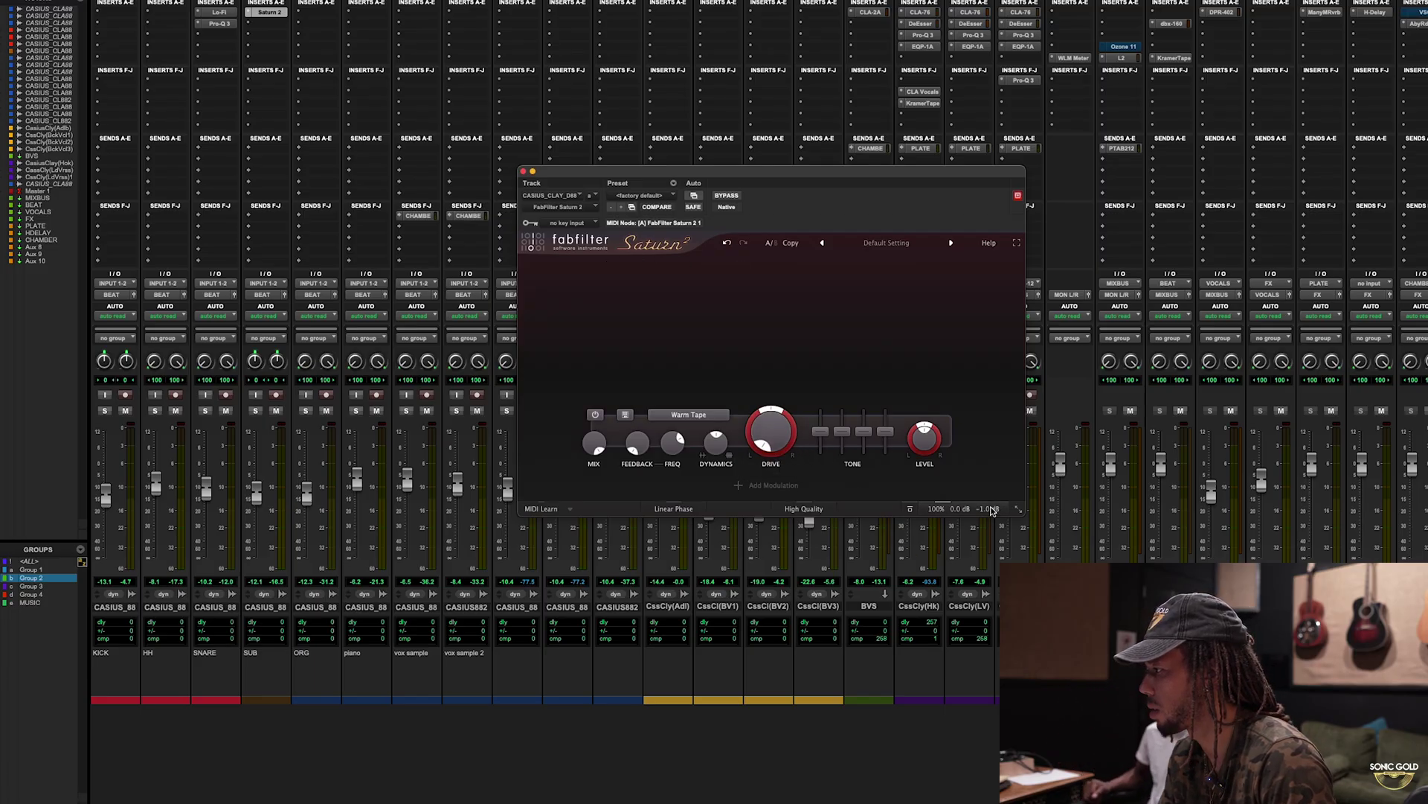
mouse_move(991, 515)
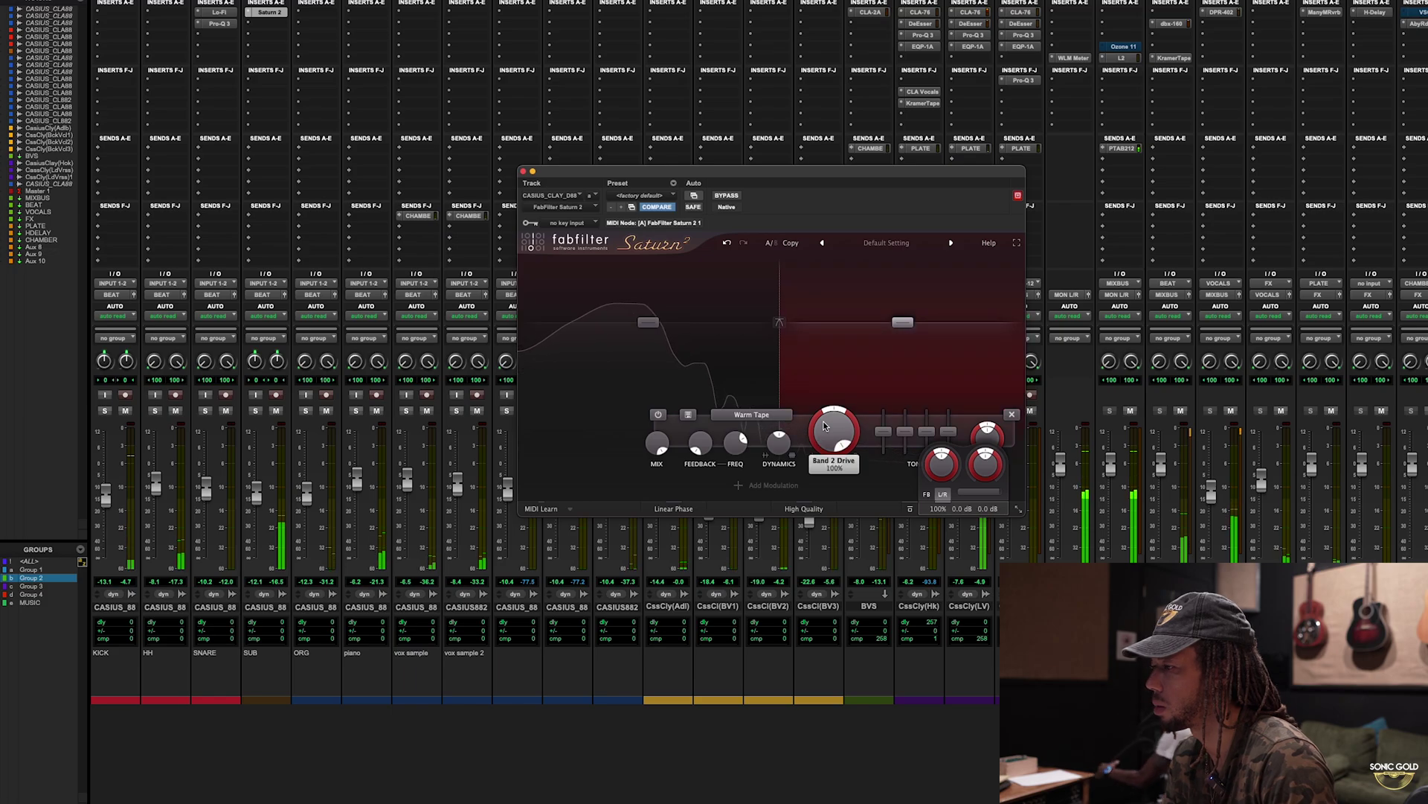
key("shift+s")
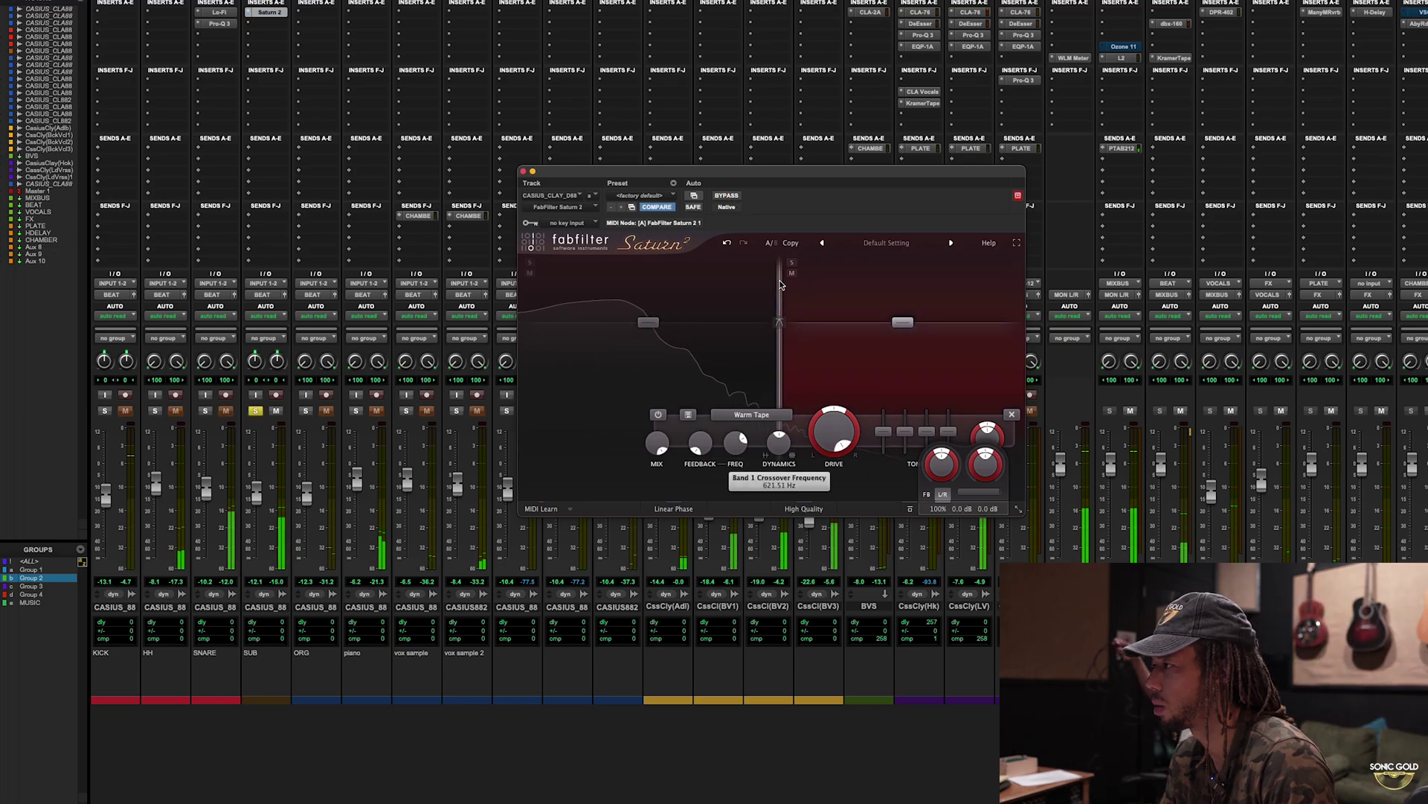
left_click_drag(779, 284, 696, 286)
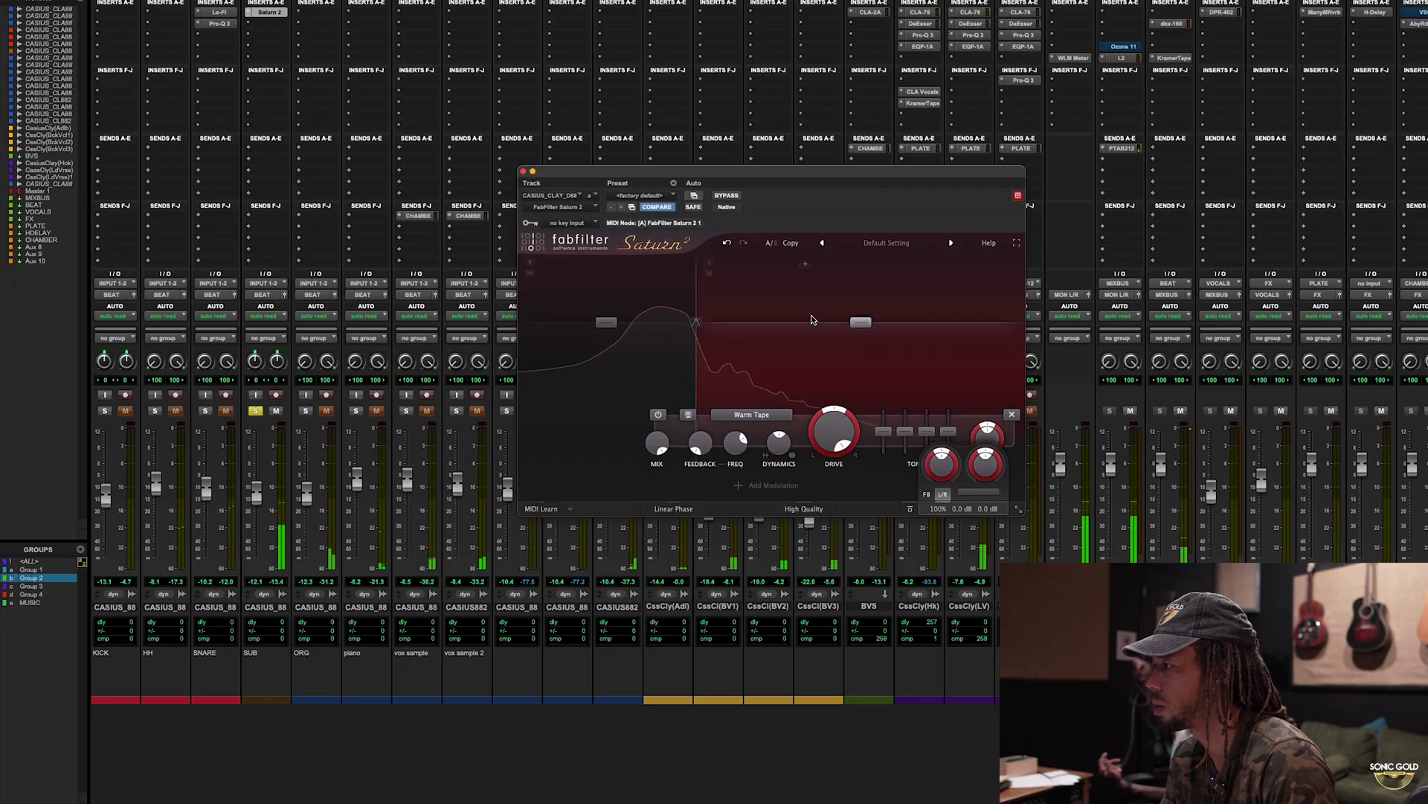
left_click_drag(833, 430, 829, 494)
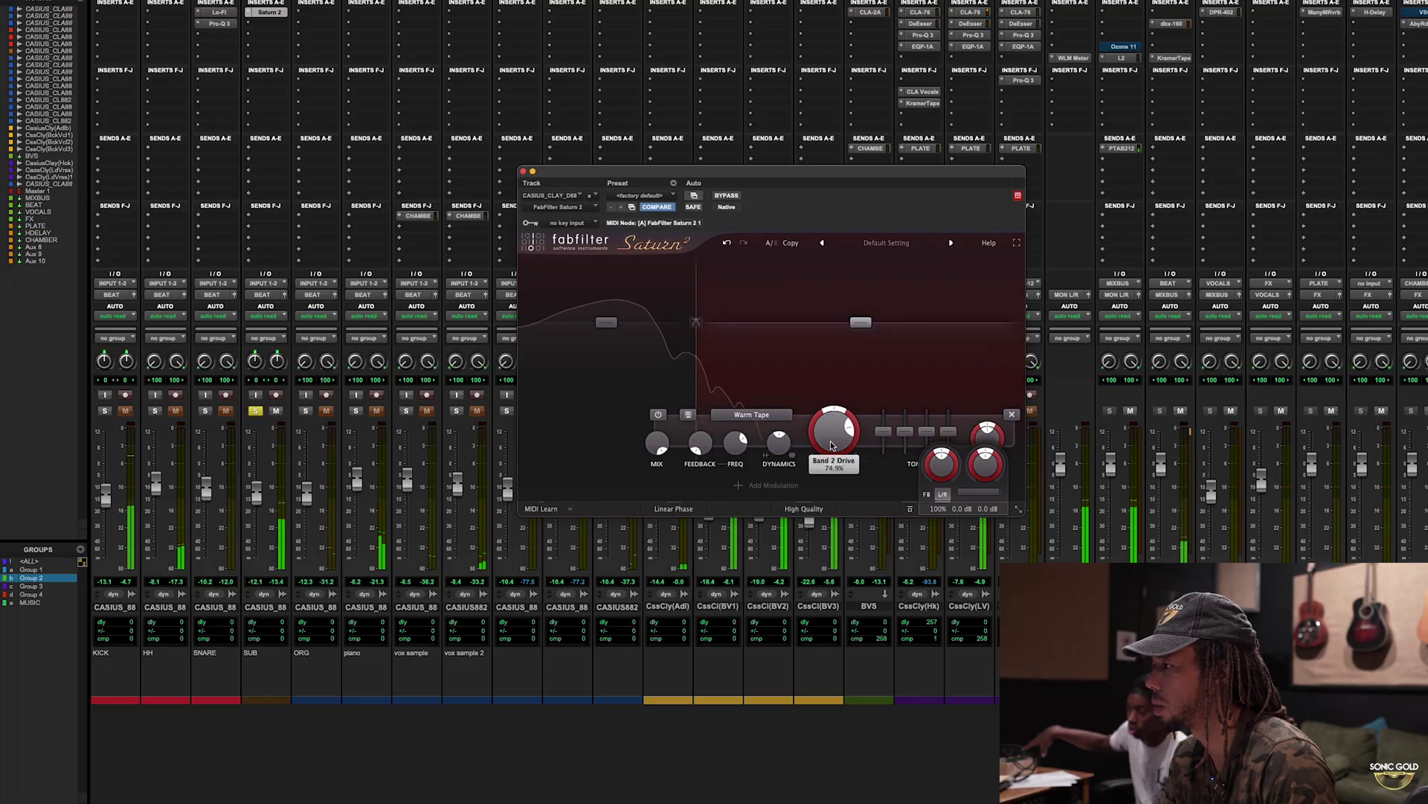
Try Subtle Saturation as band 2's distortion style in Saturn 2, and settle on Gentle Saturation.
left_click(761, 417)
mouse_move(769, 447)
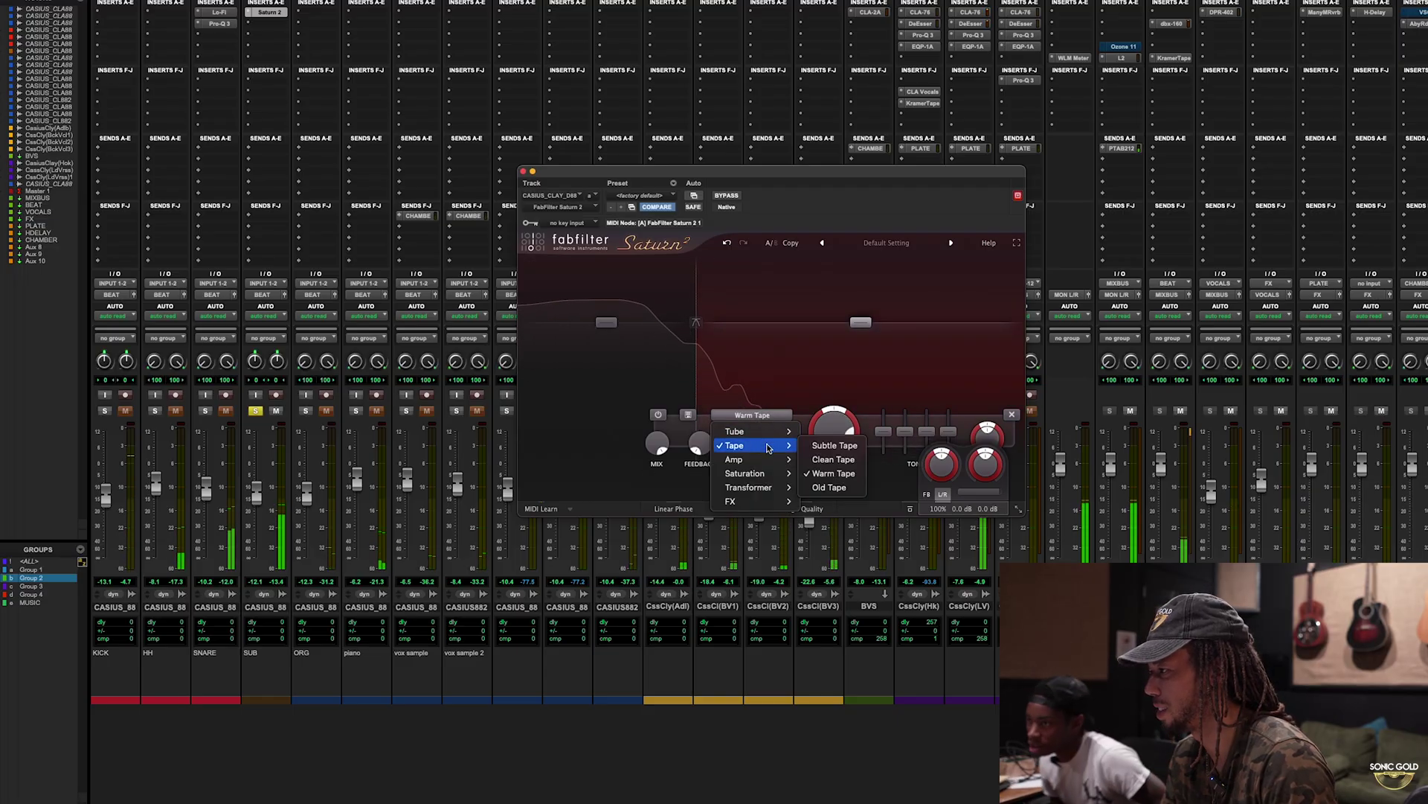
mouse_move(766, 476)
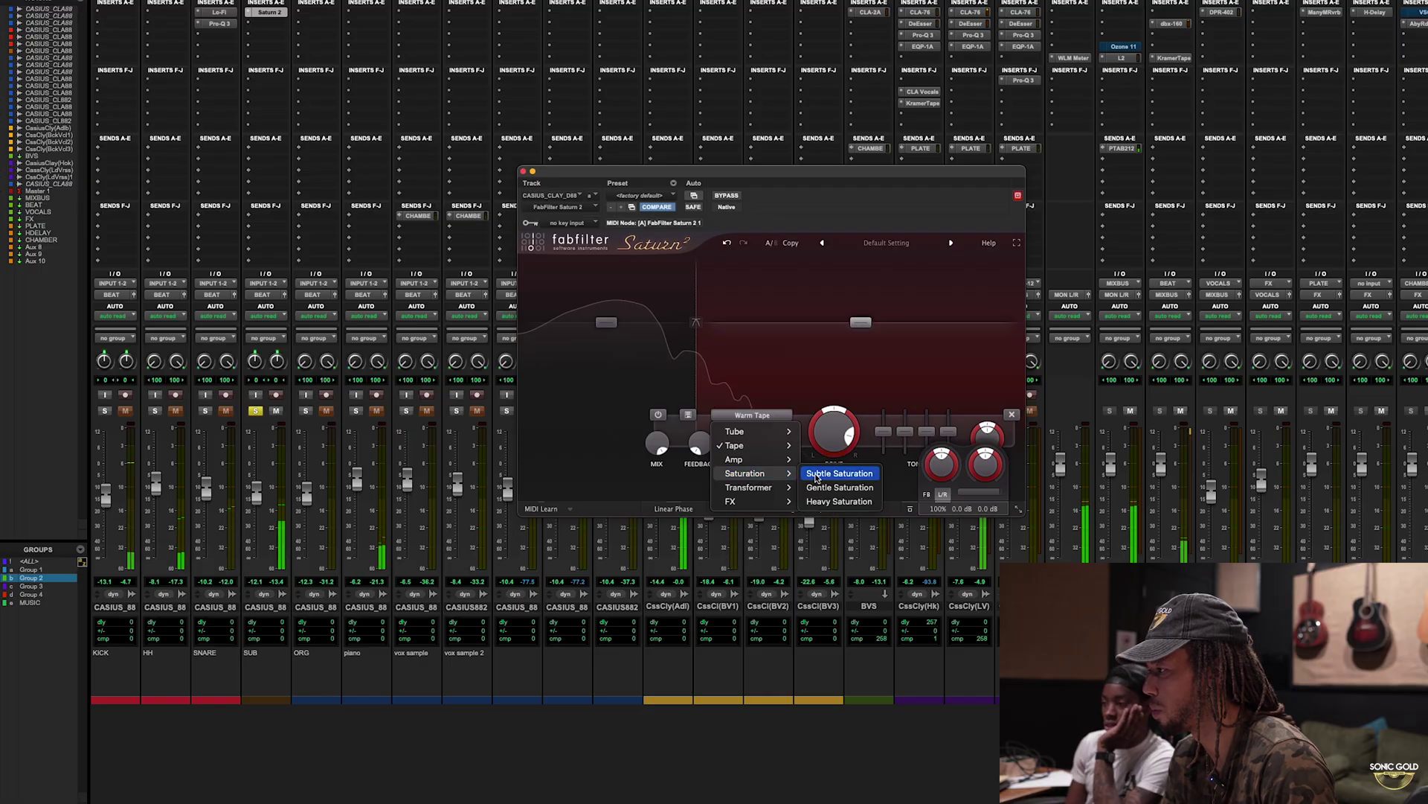
left_click(826, 473)
left_click(763, 415)
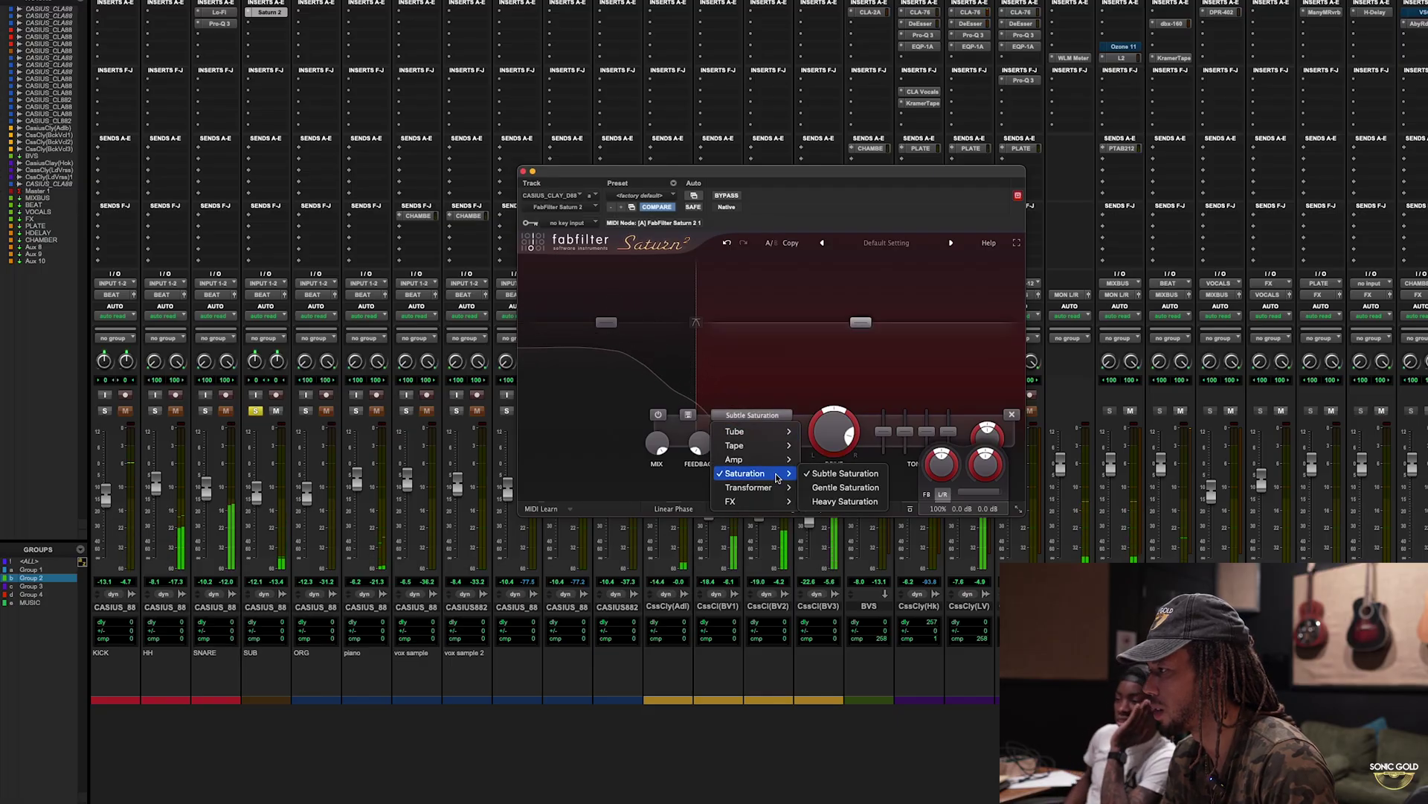
left_click(826, 487)
left_click(762, 415)
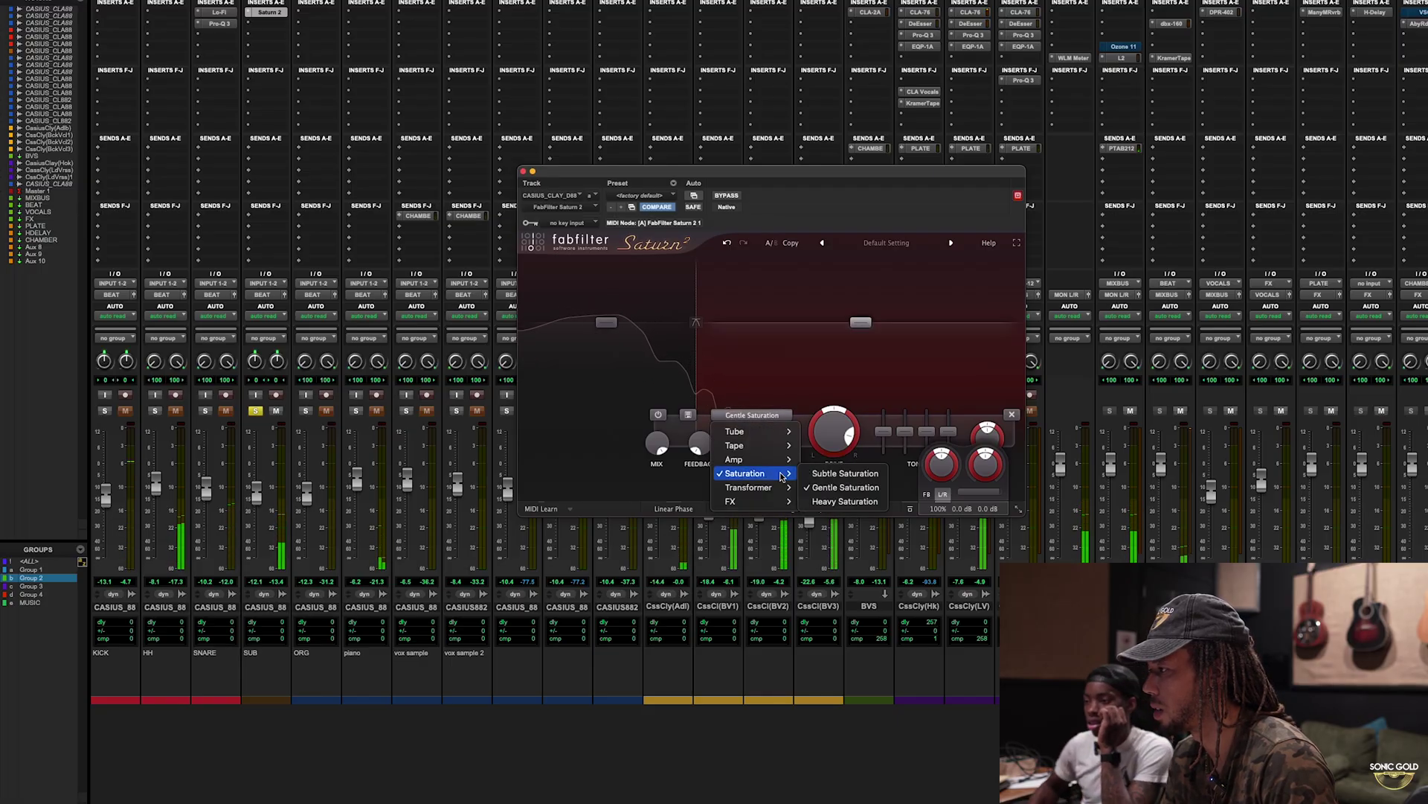
left_click(826, 487)
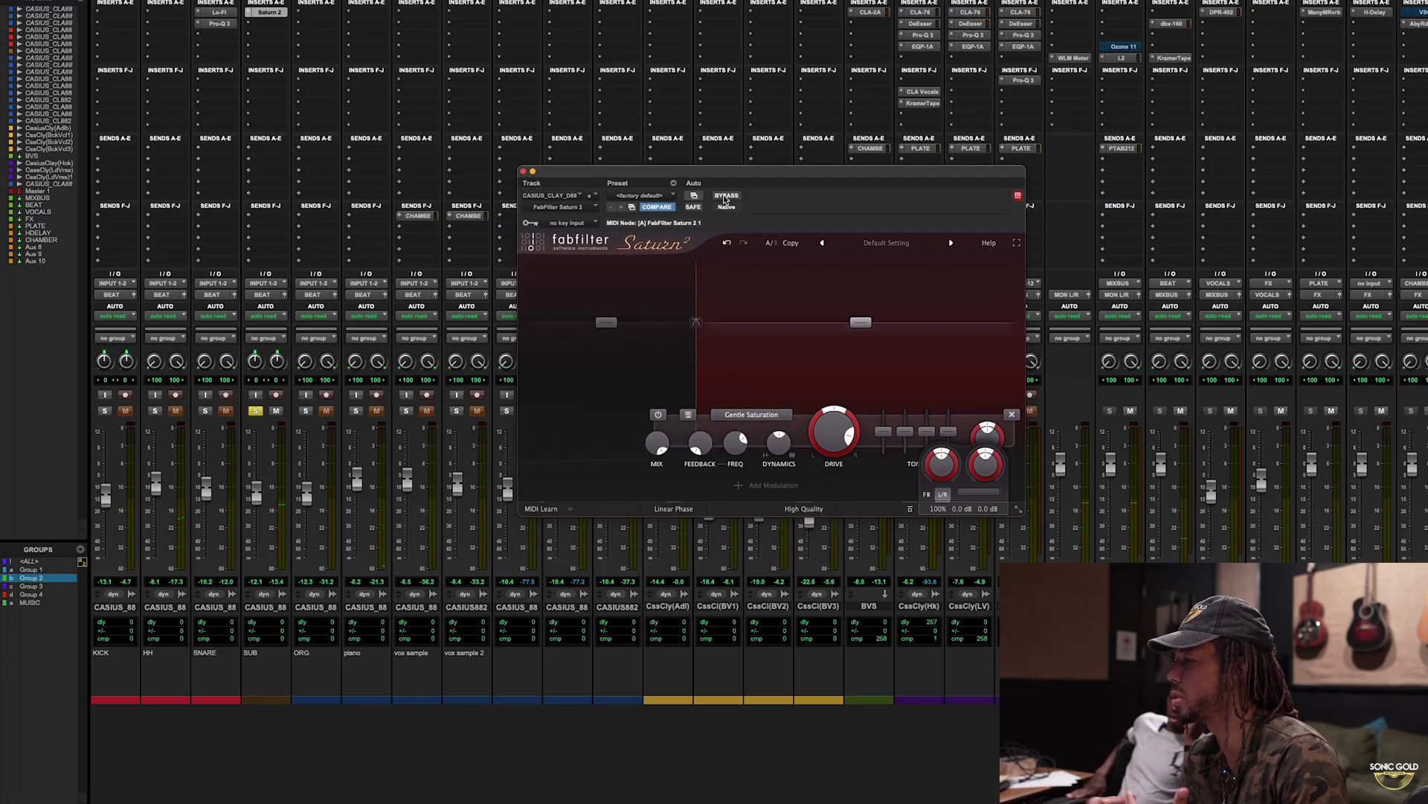
Lower Saturn 2's band crossover on the SUB track to about 141 Hz and compare the plugin bypassed and active.
left_click(725, 196)
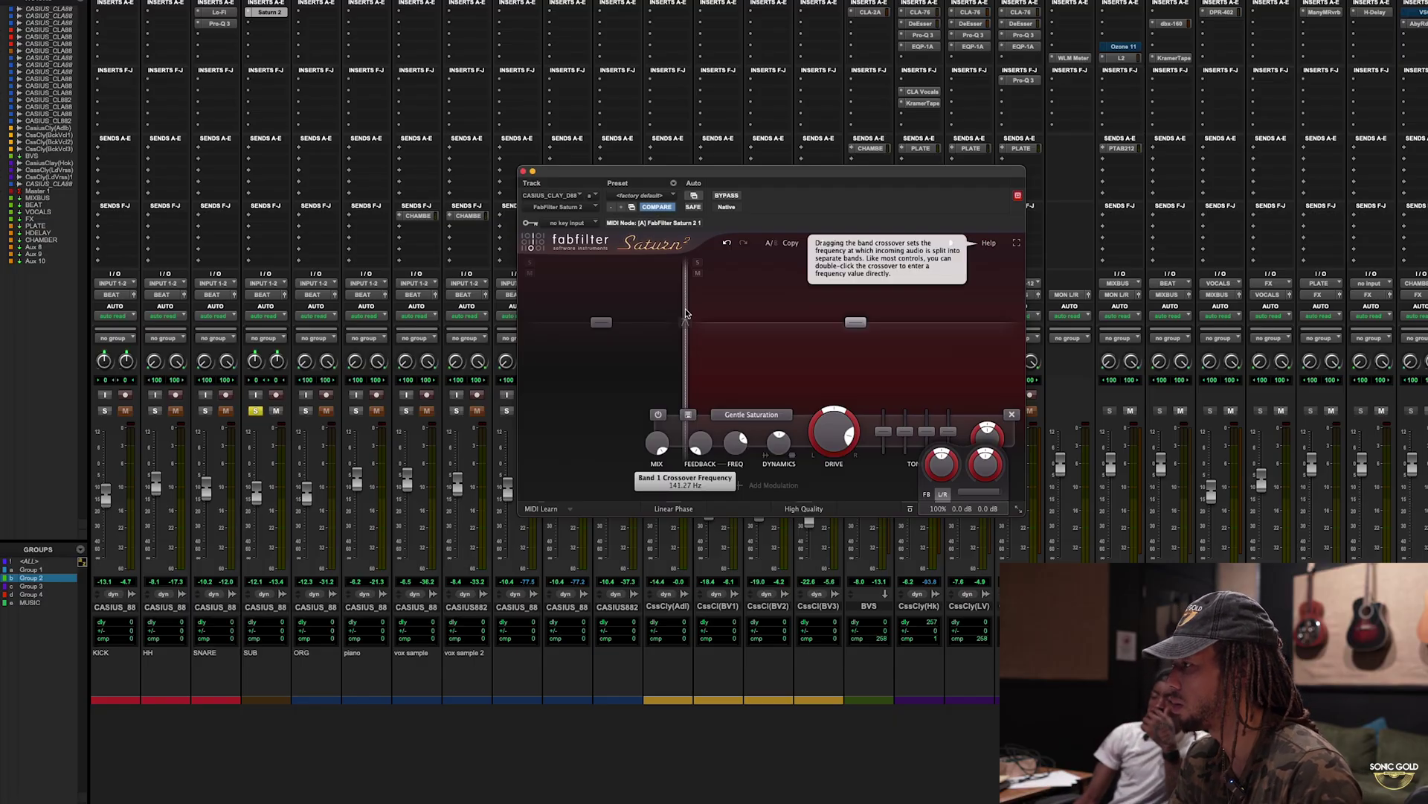
left_click(727, 195)
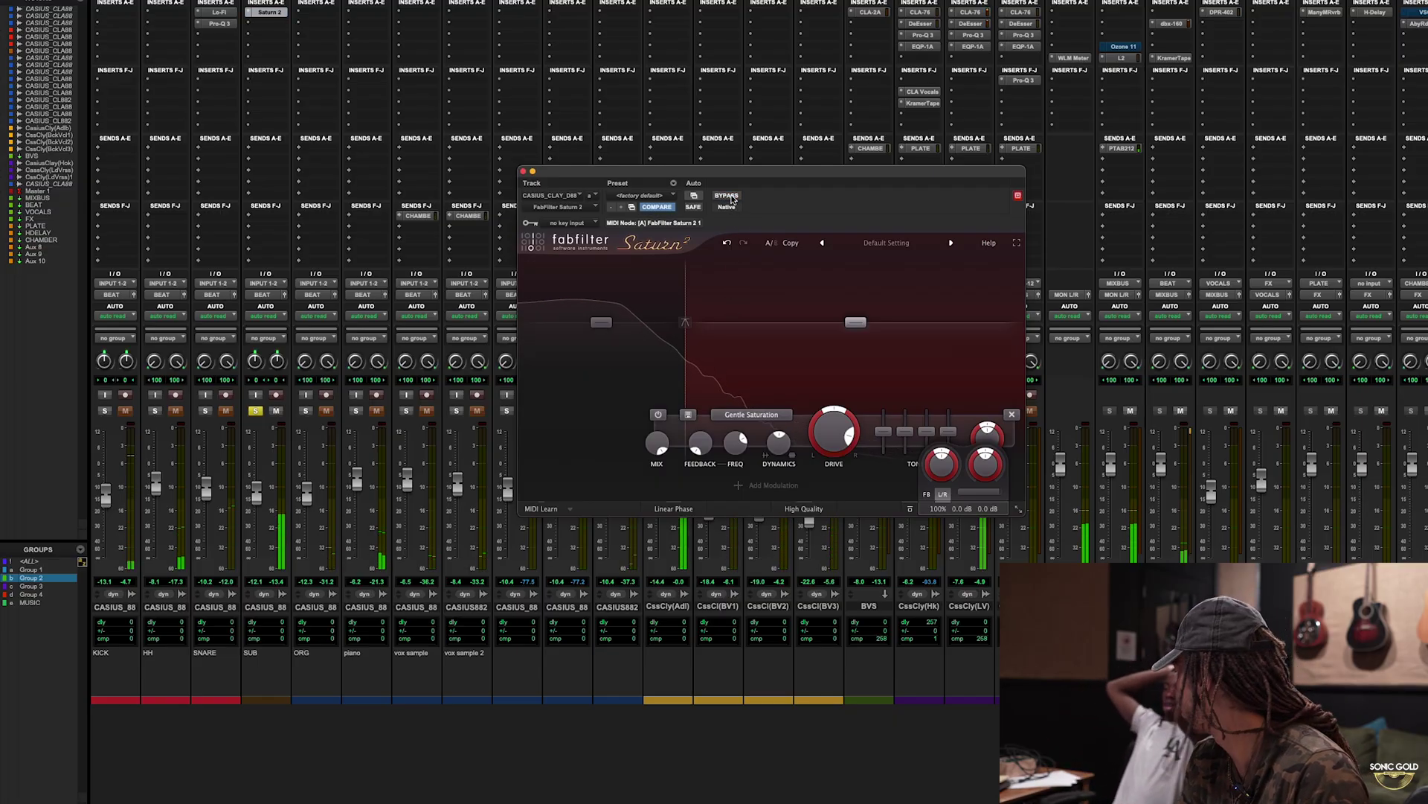
left_click(524, 172)
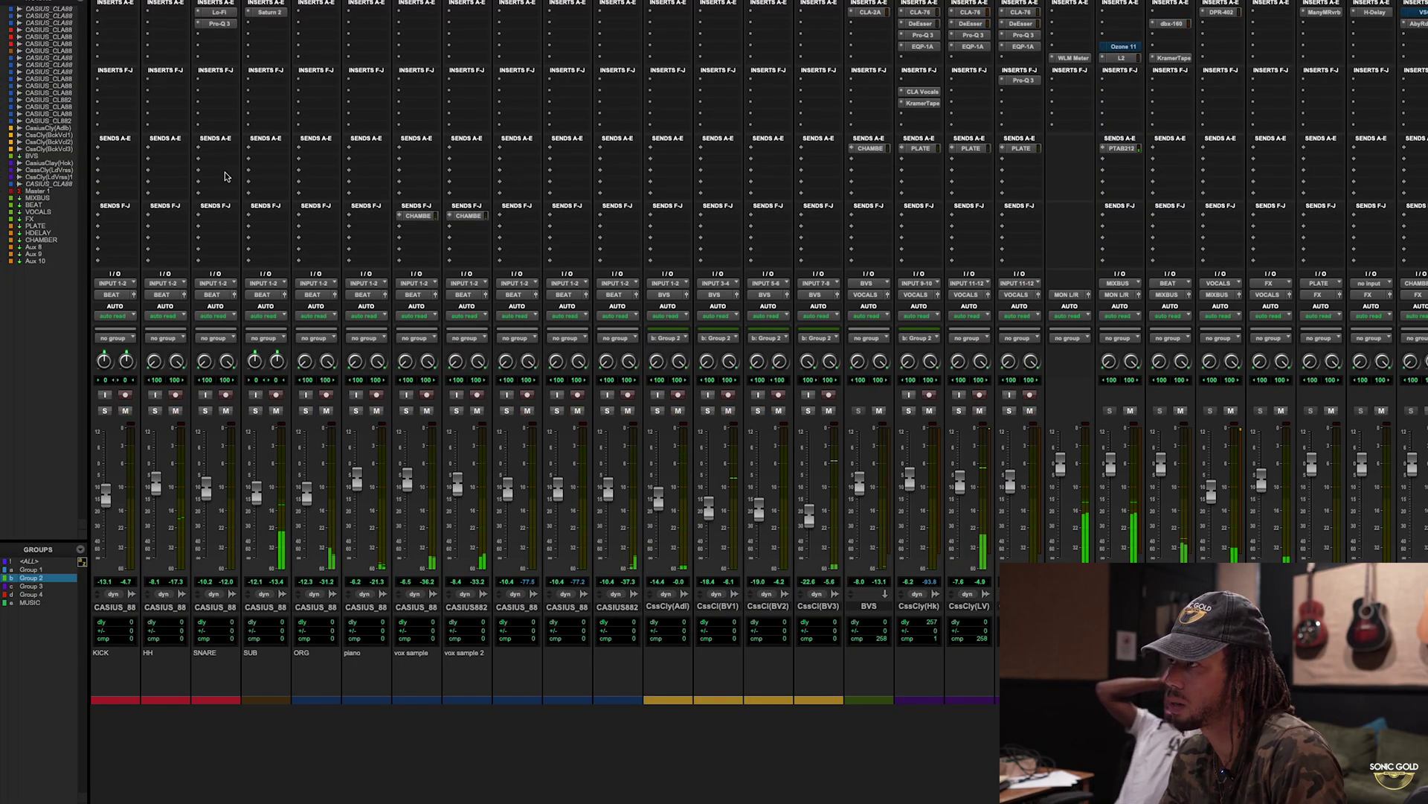
left_click(265, 13)
mouse_move(833, 427)
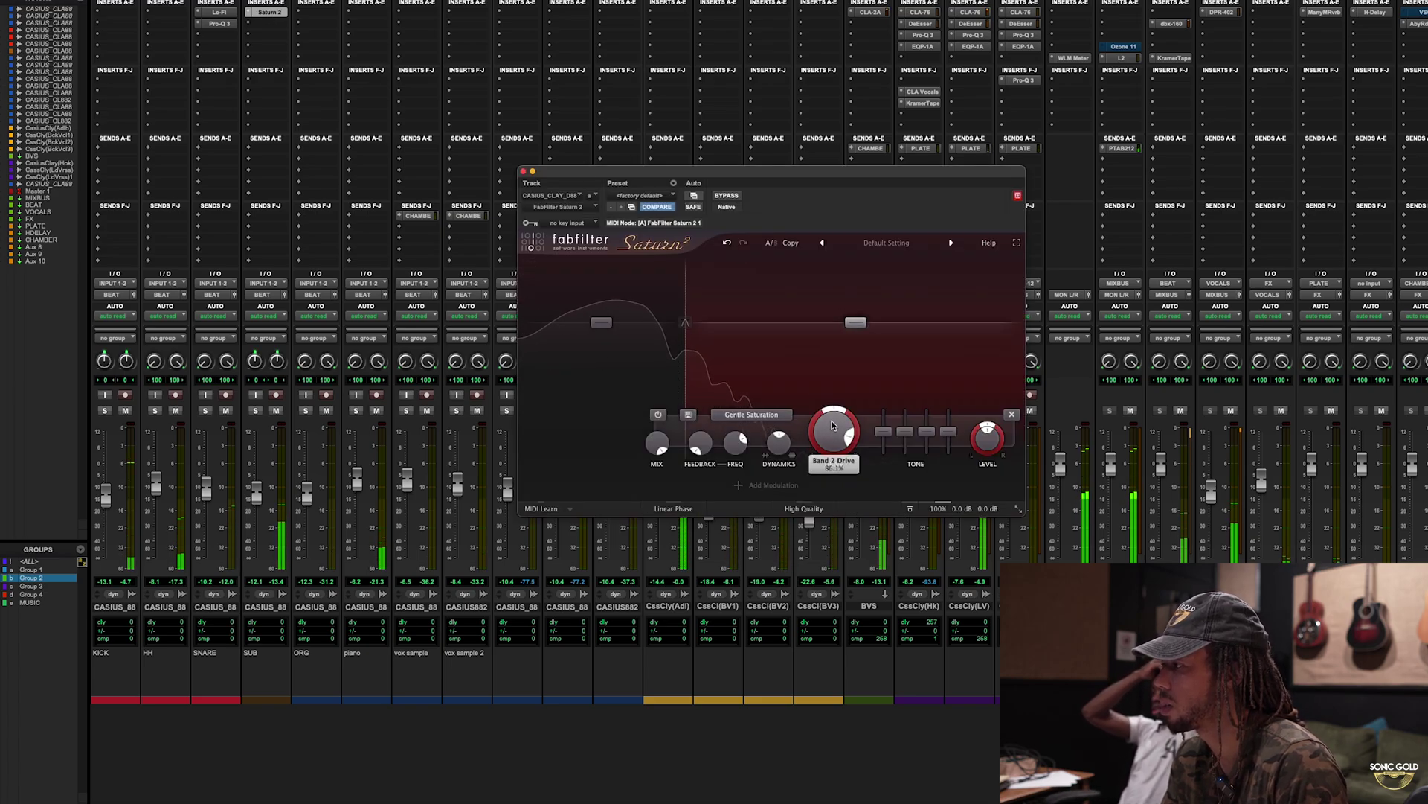
Compare the mix with Saturn 2 on the SUB track bypassed and active.
left_click(727, 196)
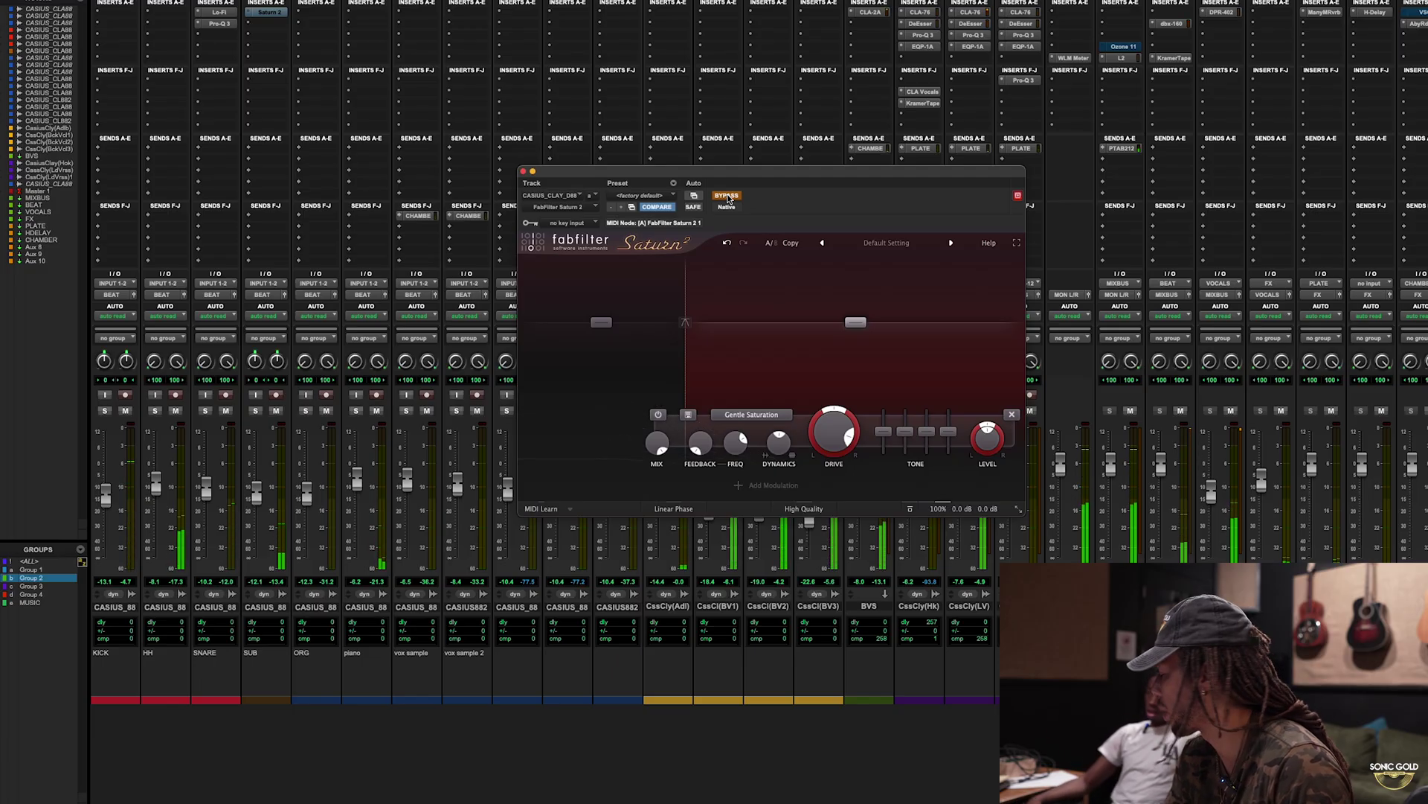
left_click(727, 196)
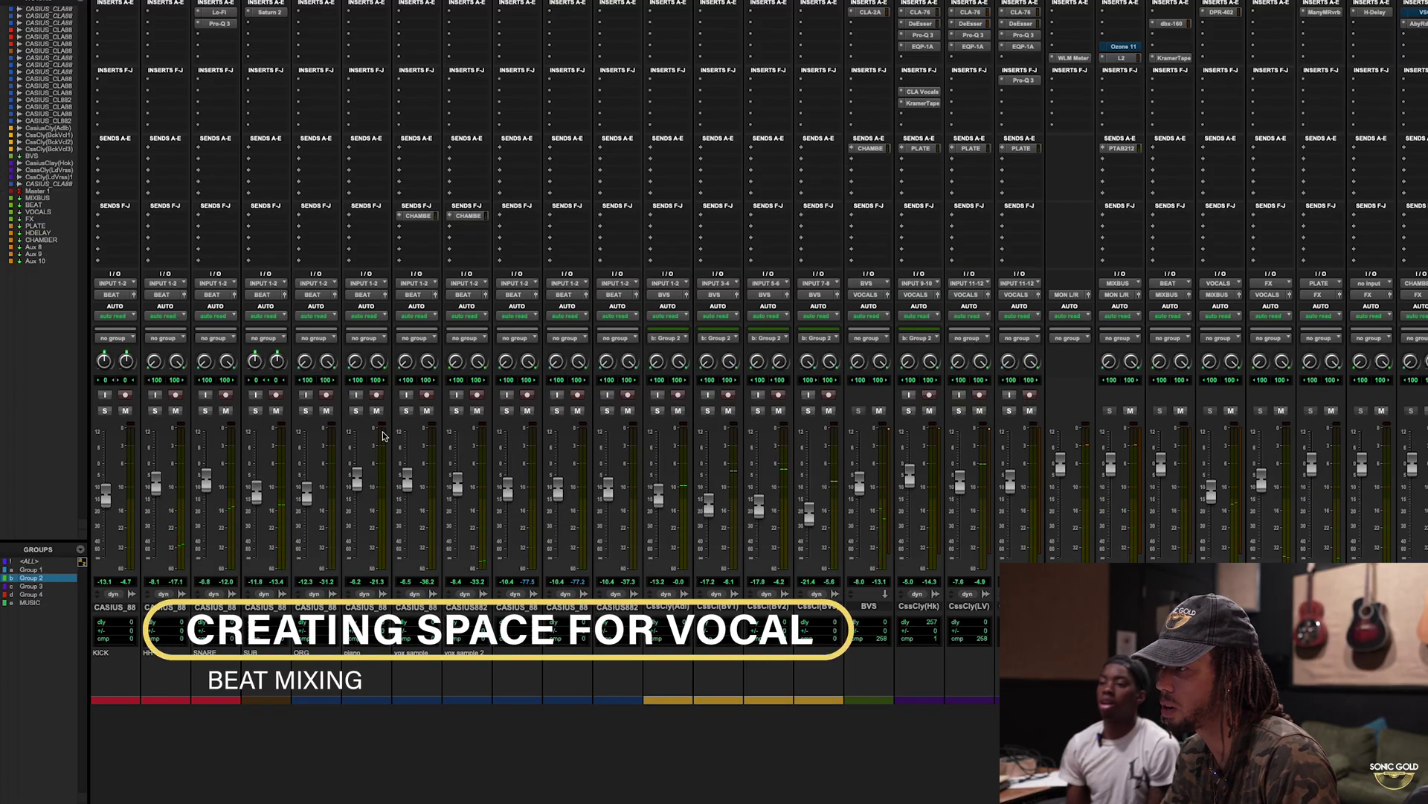
Solo the piano track and play it from about bar 11 in the Edit window.
left_click(356, 411)
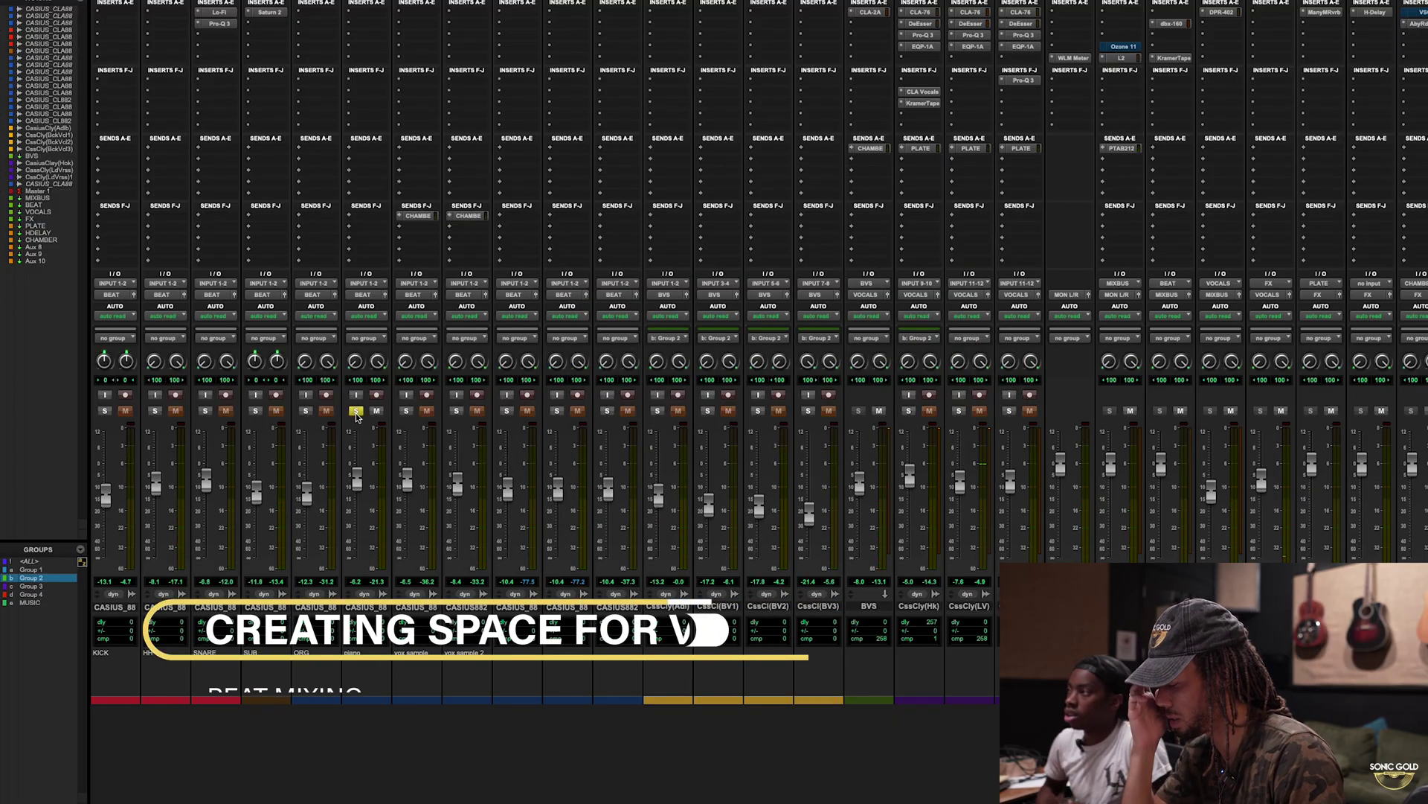
key("ctrl+equal")
scroll(643, 465, "down", 10)
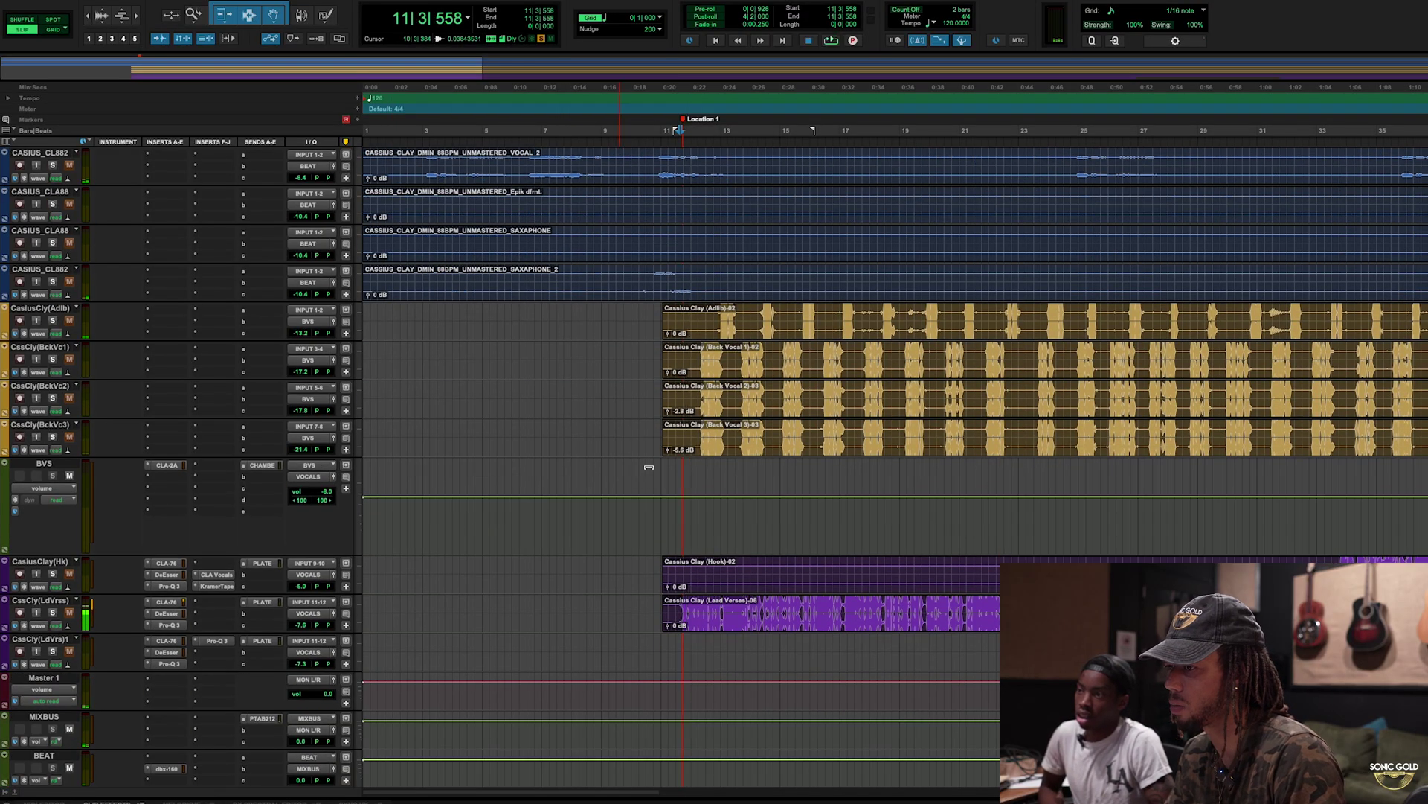
scroll(649, 468, "up", 10)
key("space")
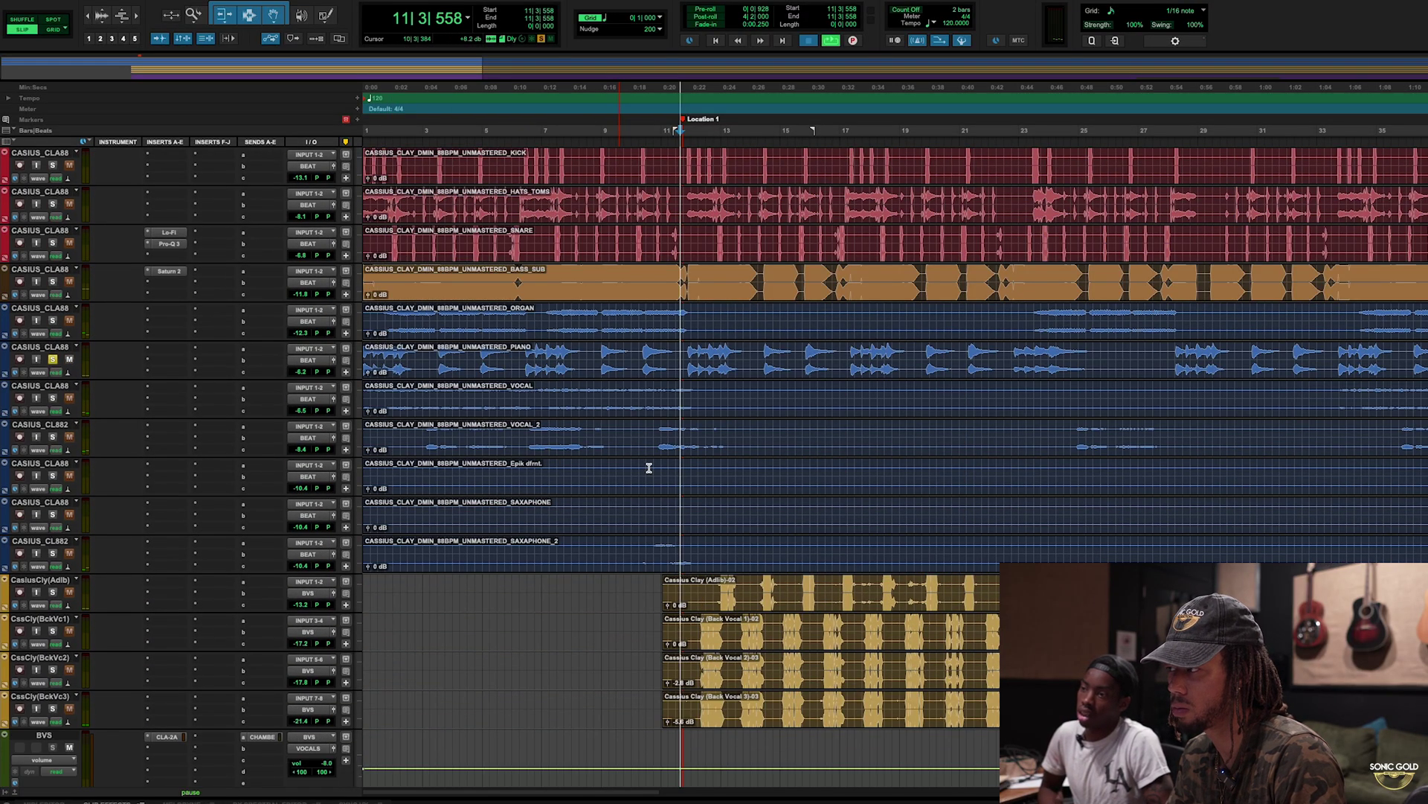
left_click(628, 349)
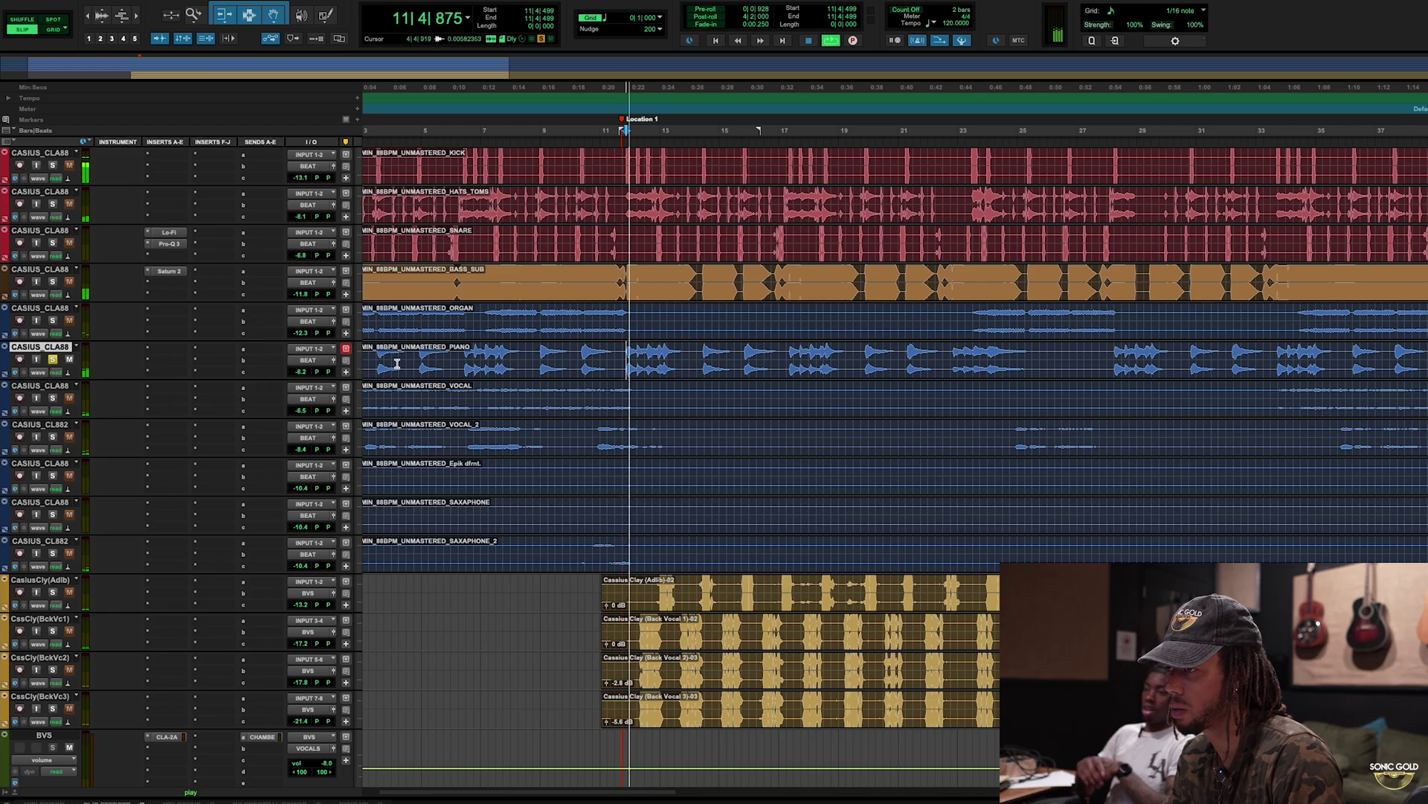
key("space")
Insert the stereo FabFilter Pro-Q 3 EQ on the piano track's first insert slot and move its window clear of the track list.
left_click(158, 353)
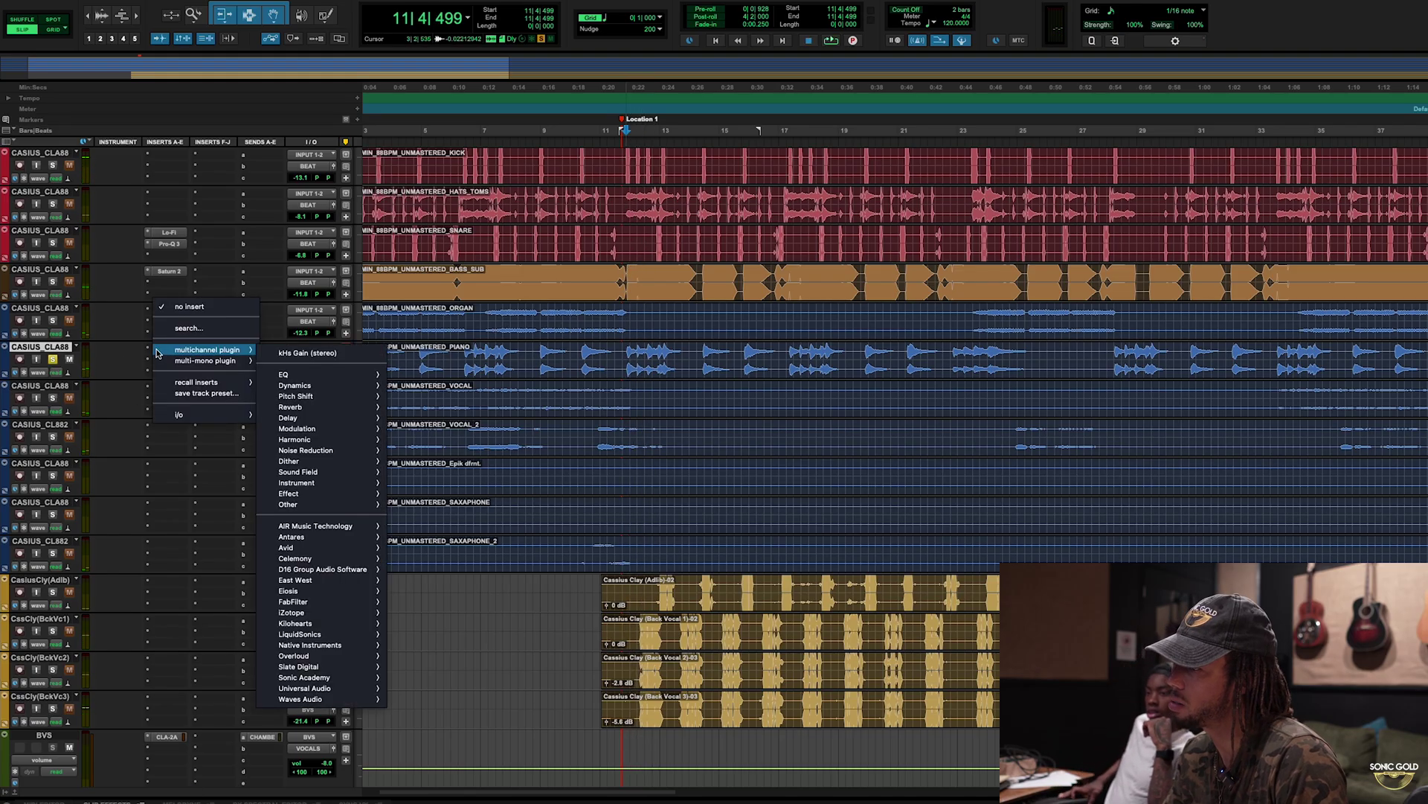
mouse_move(316, 375)
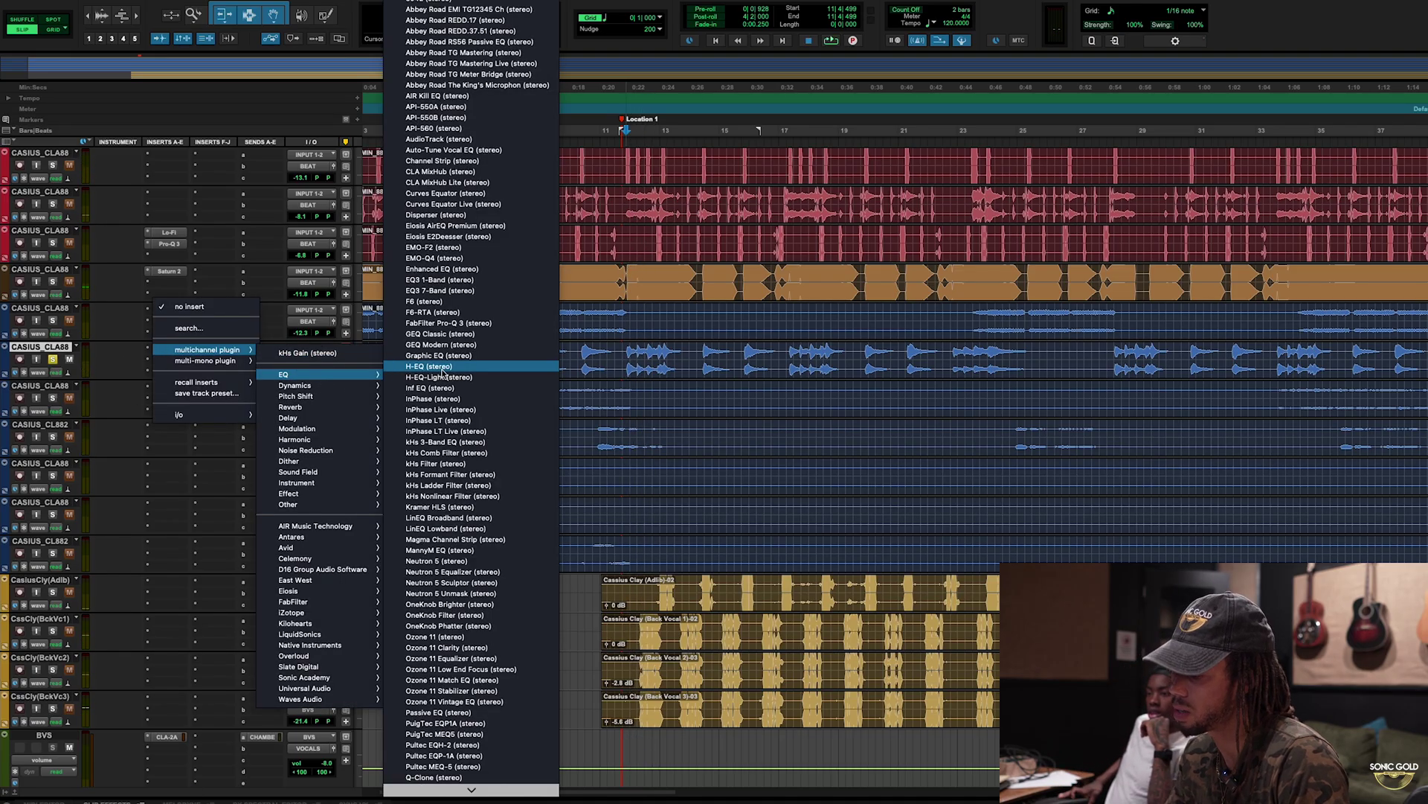
key("f")
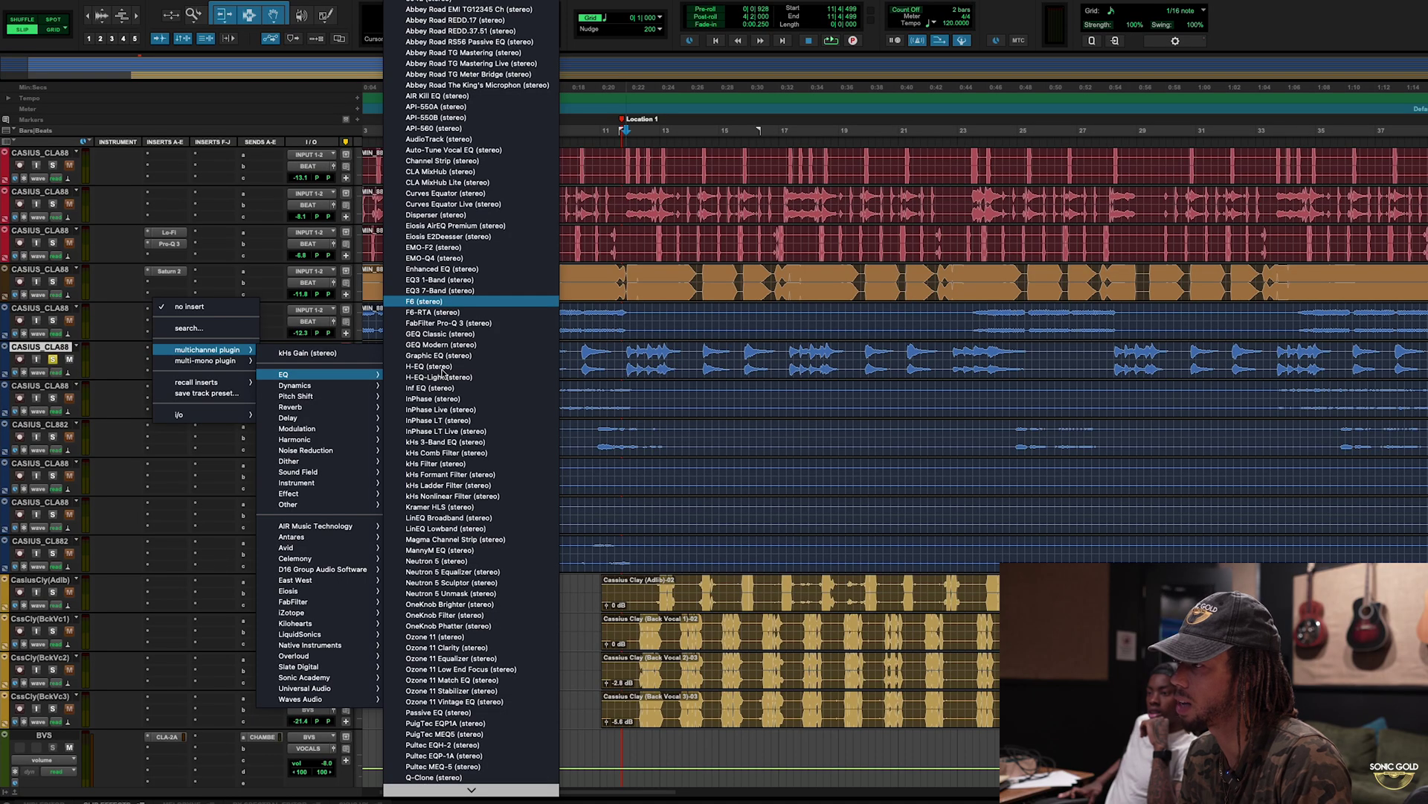
key("Down")
key("Down")
key("Return")
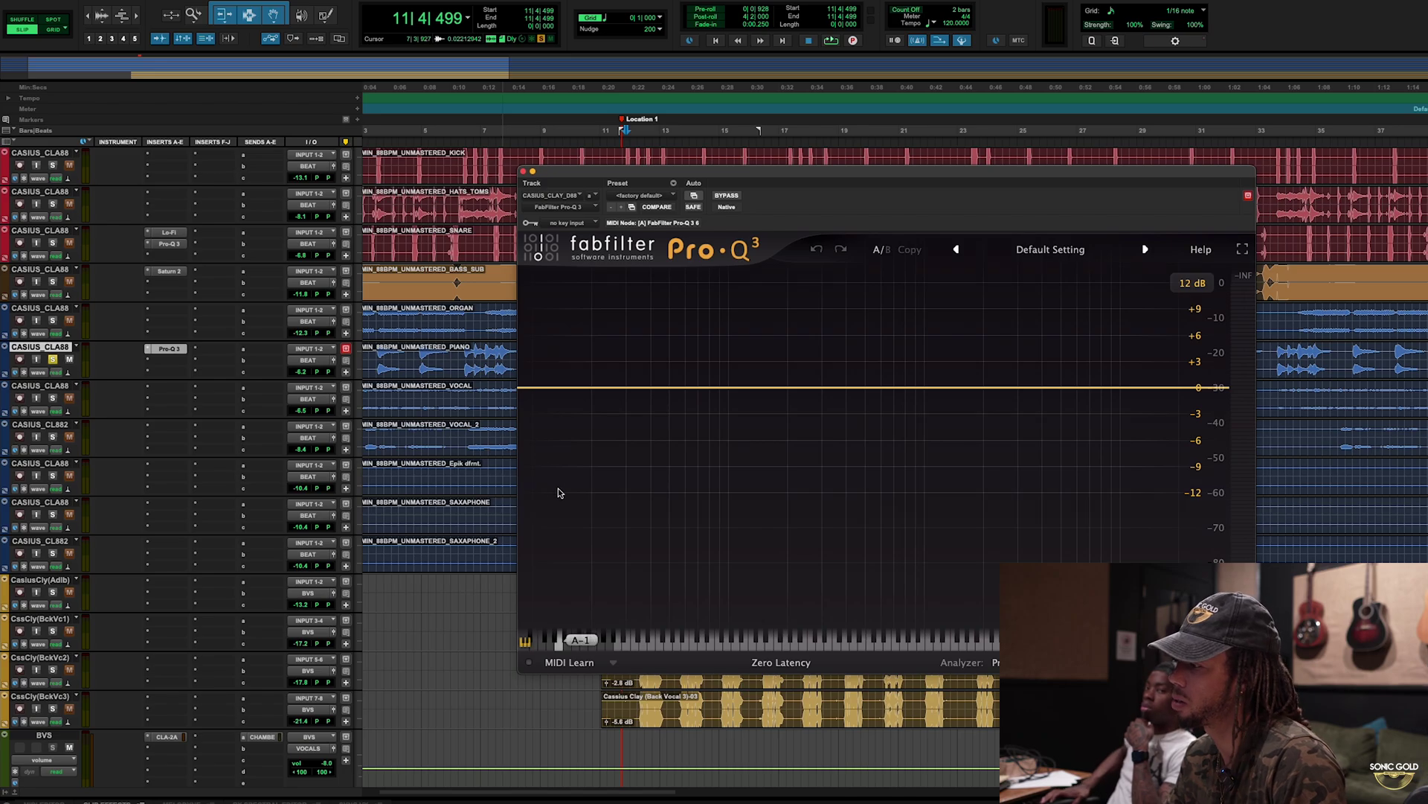
left_click_drag(627, 184, 942, 161)
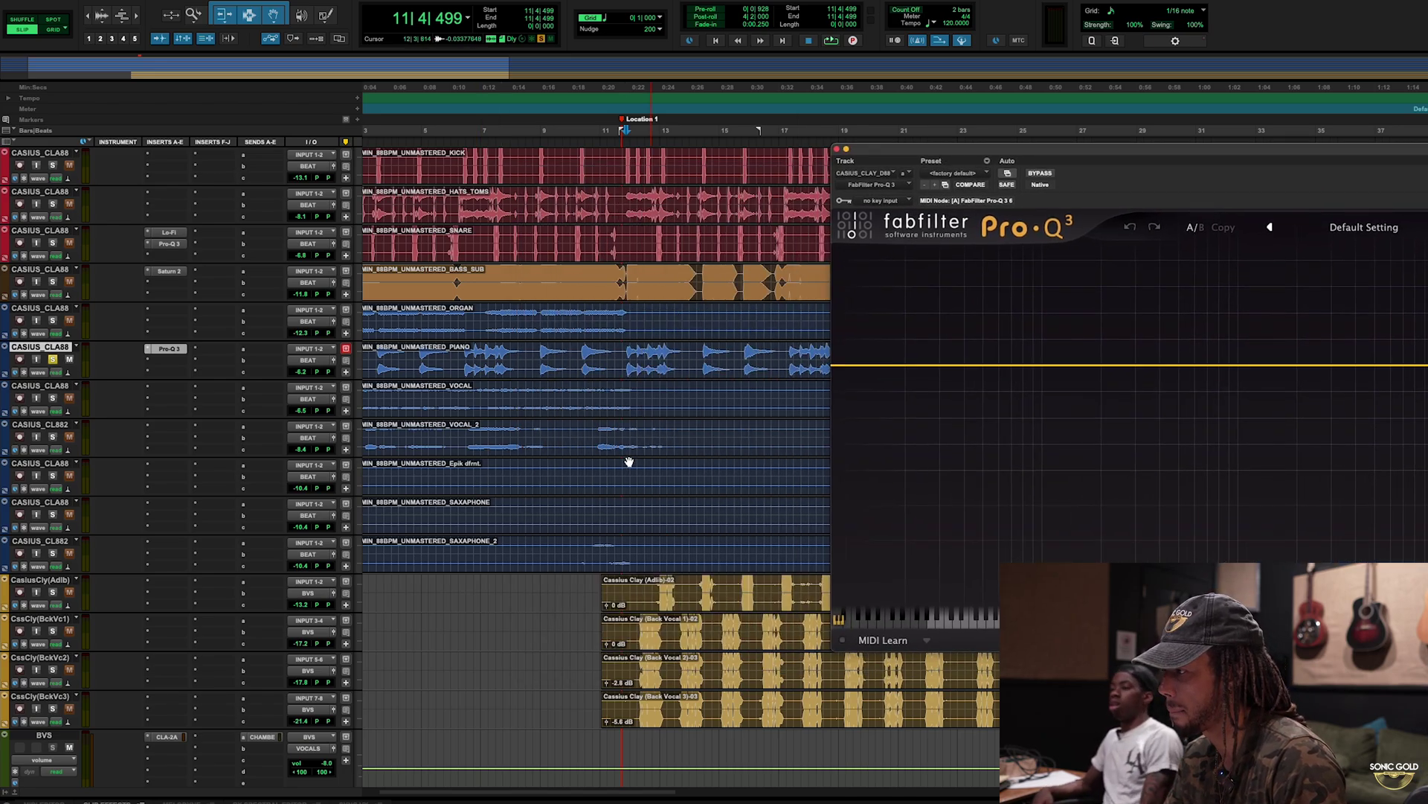
Solo the lead verse vocal alongside the piano and play both while watching the piano's Pro-Q 3 spectrum.
scroll(625, 465, "down", 2)
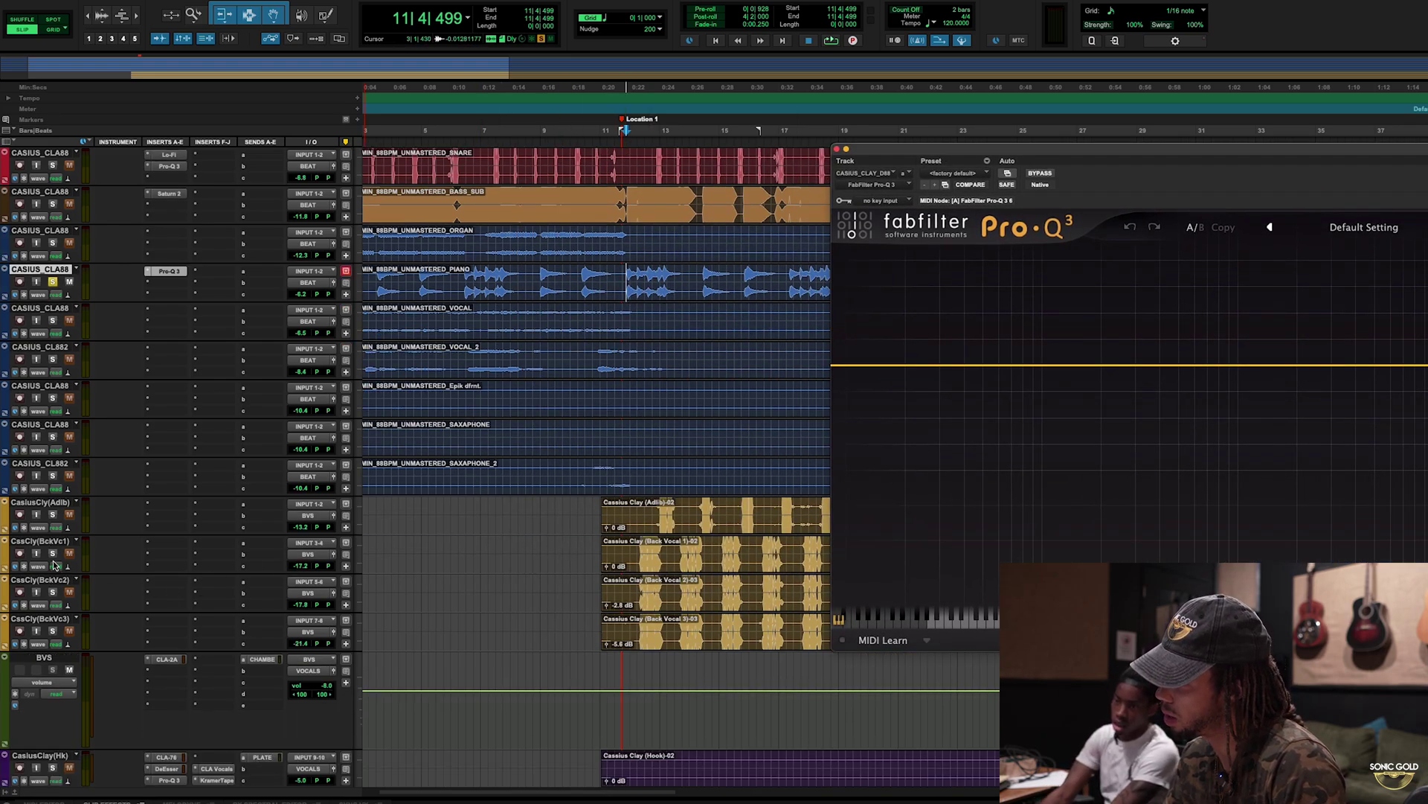
scroll(73, 624, "down", 3)
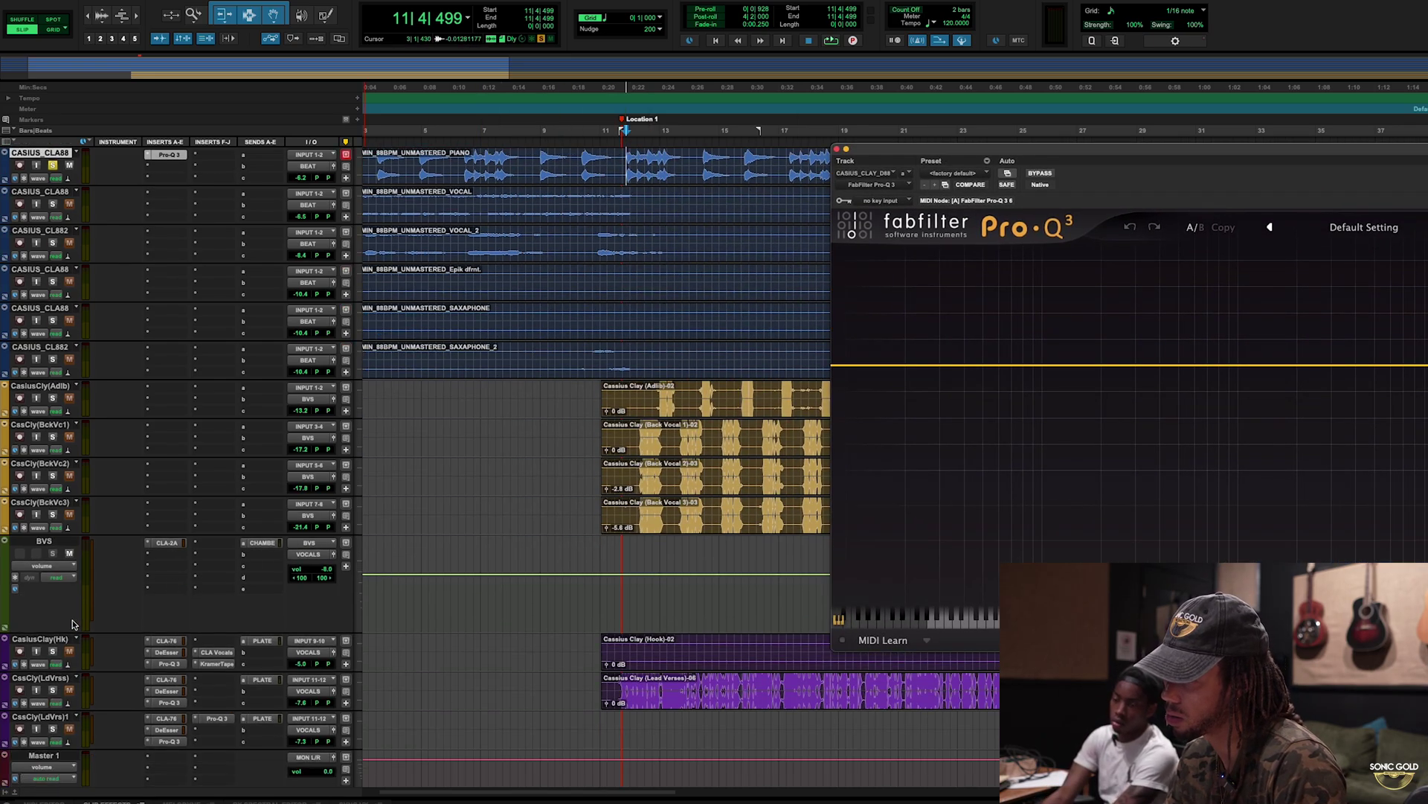
left_click(54, 696)
key("space")
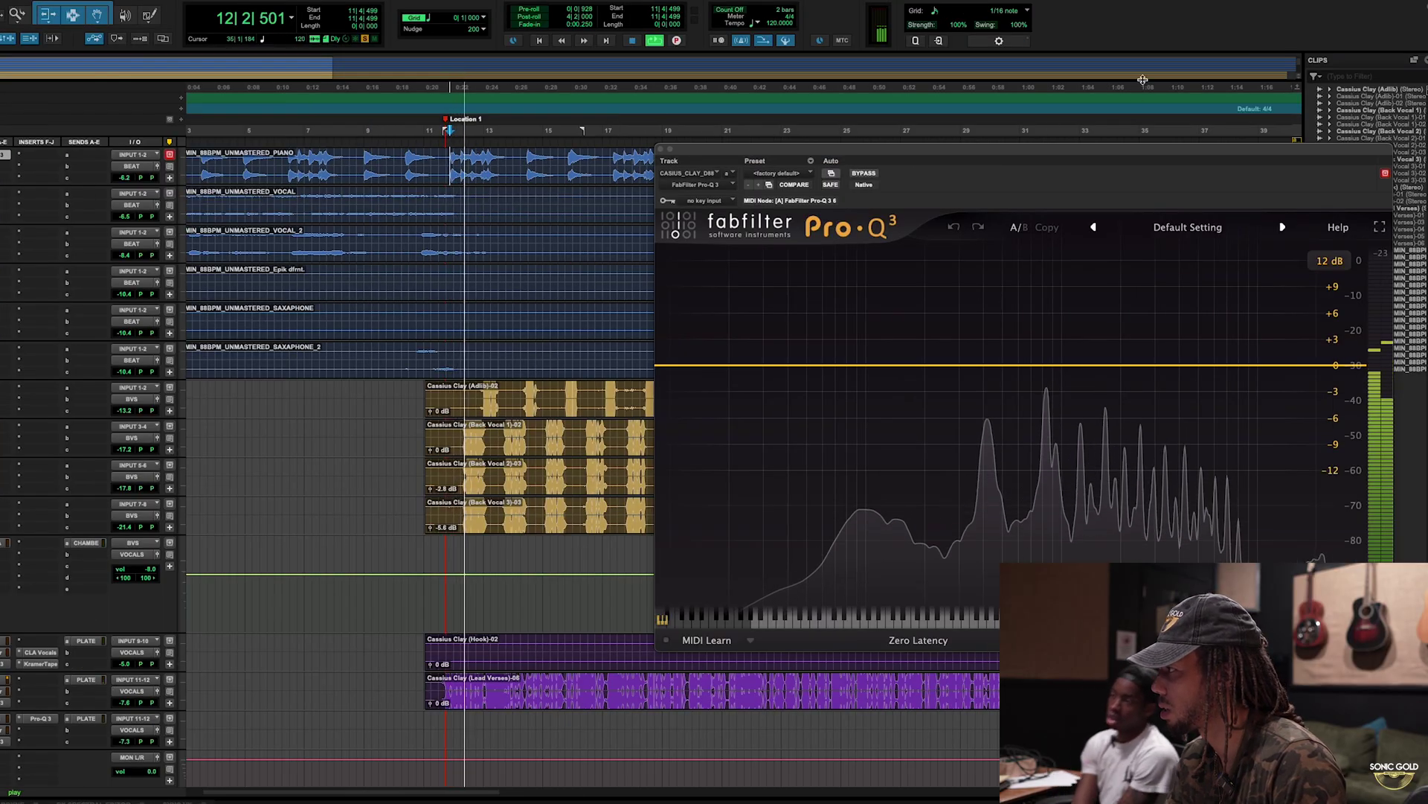
left_click_drag(1056, 164, 1038, 164)
key("space")
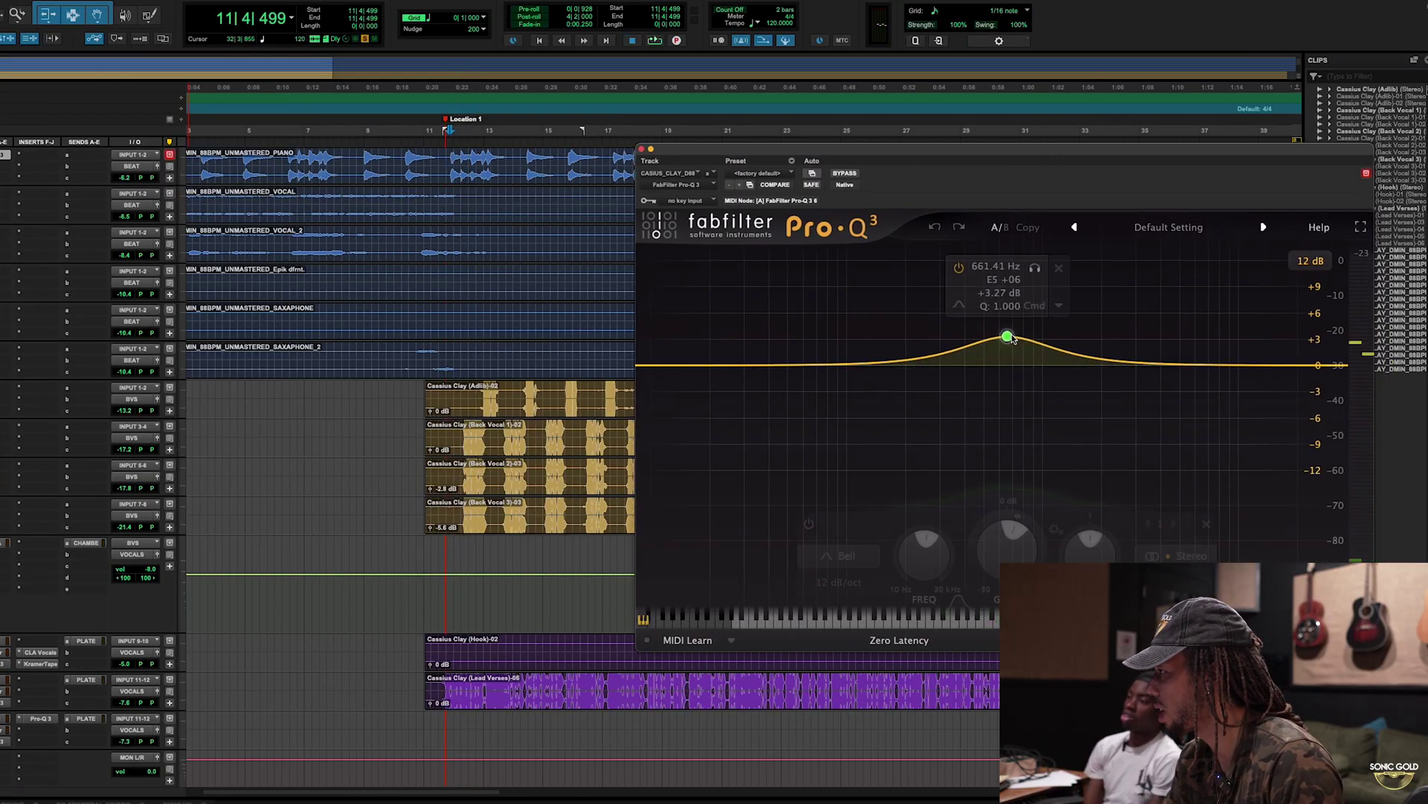
Add a bell band of about +4 dB with Q 1.225 in the piano's Pro-Q 3 and sweep it soloed around 915 to 1446 Hz during playback.
left_click_drag(1009, 369, 1015, 330)
scroll(1015, 330, "up", 3)
key("space")
left_click_drag(1042, 261, 1098, 255)
key("space")
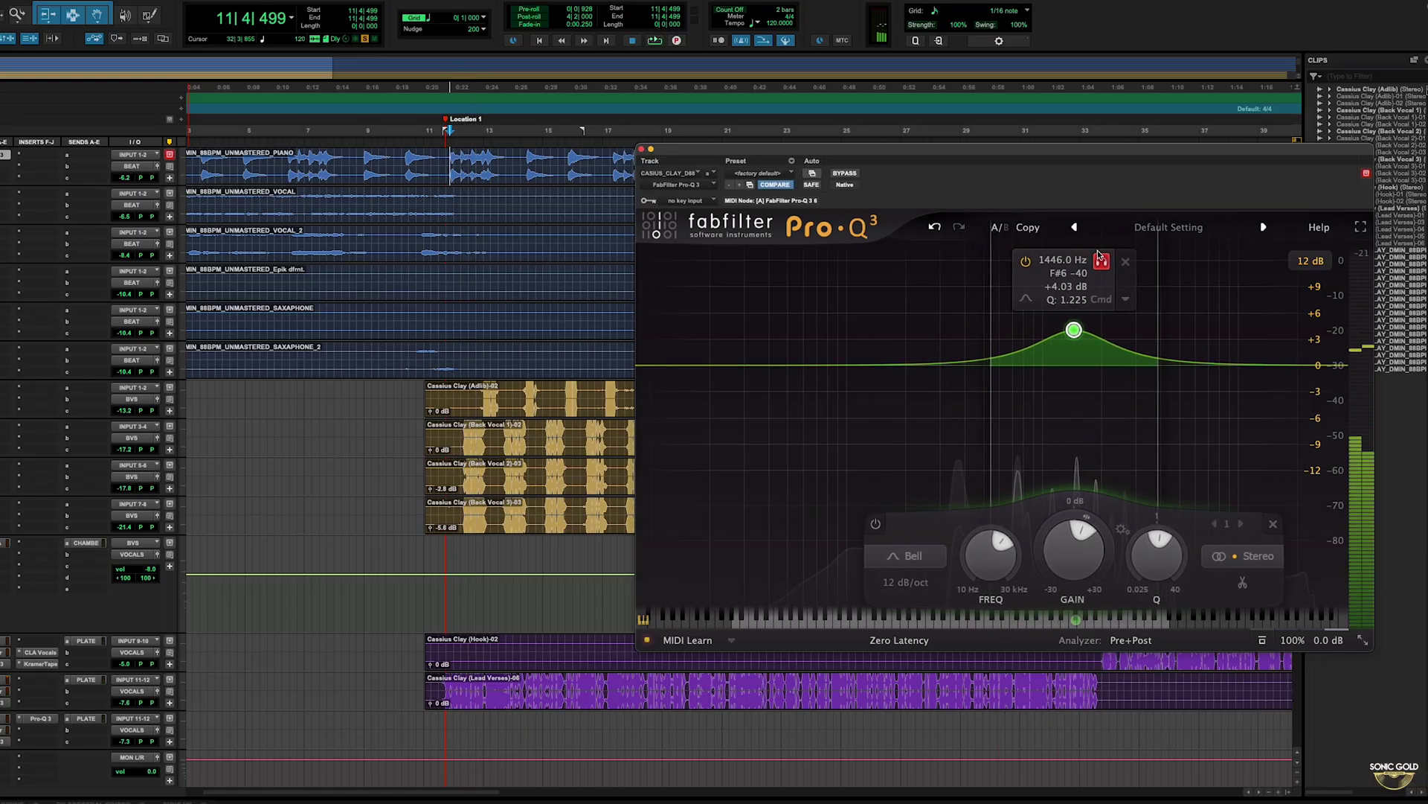
key("space")
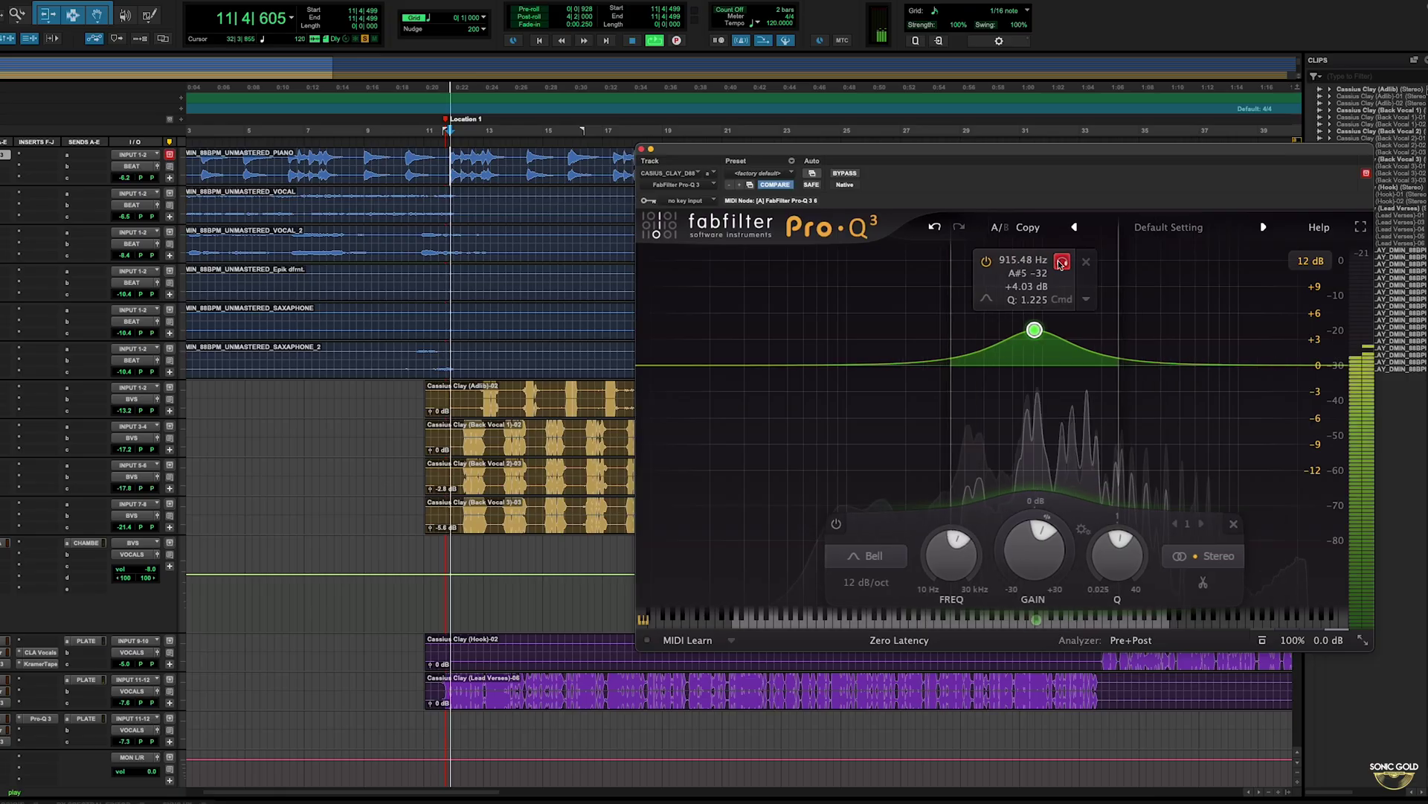
left_click_drag(1061, 262, 1116, 248)
key("space")
key("space")
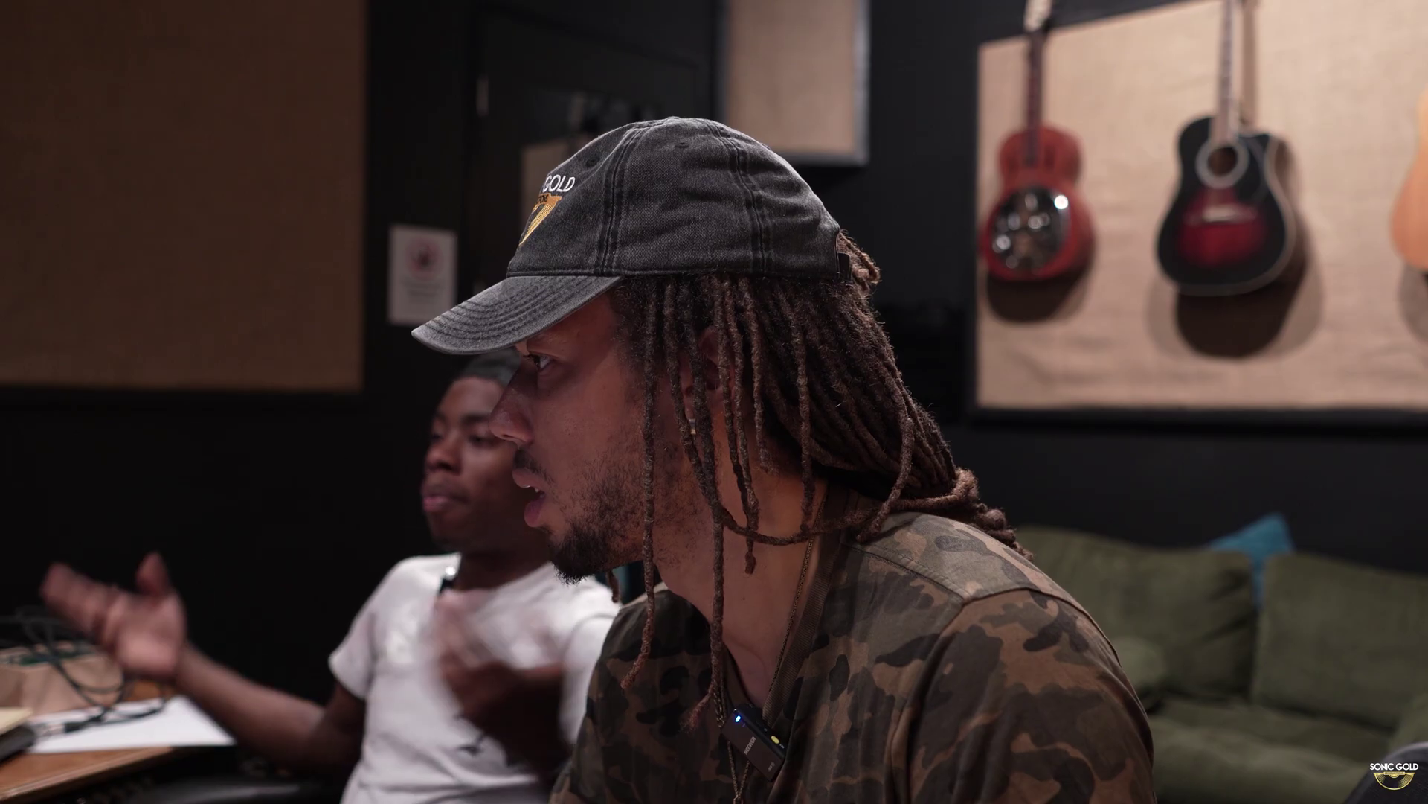